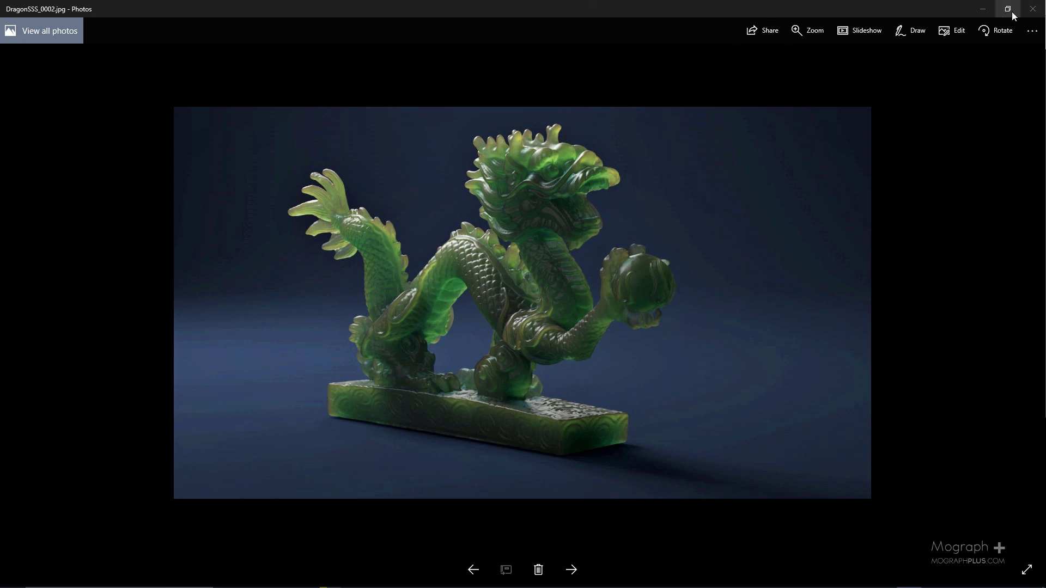
- Close the reference dragon image, switch to Cinema 4D and leave the scene camera view to see the whole setup
{"action": "left_click", "coordinate": [1031, 13]}
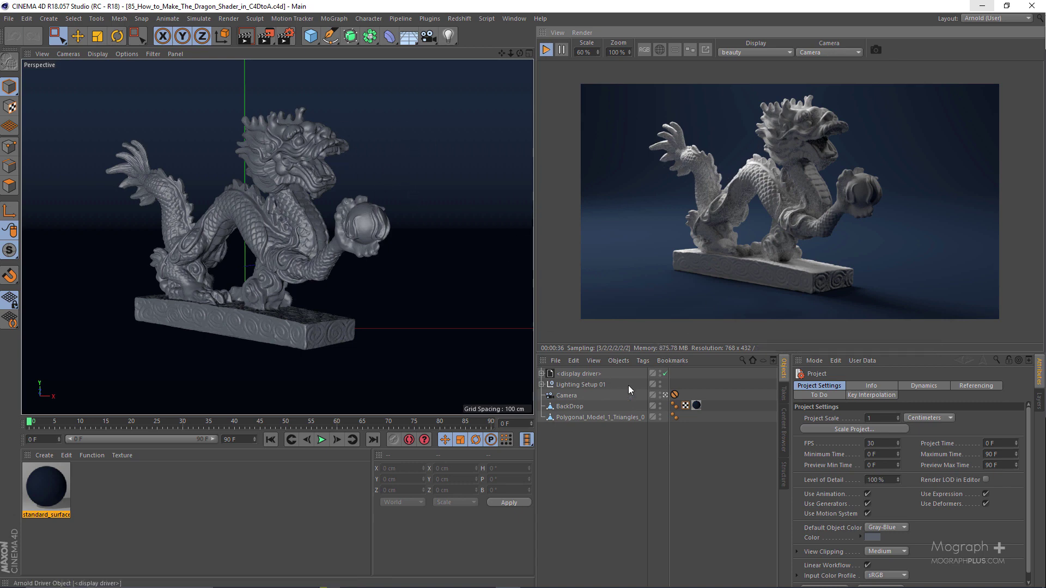
{"action": "left_click", "coordinate": [665, 397]}
{"action": "left_click", "coordinate": [664, 397]}
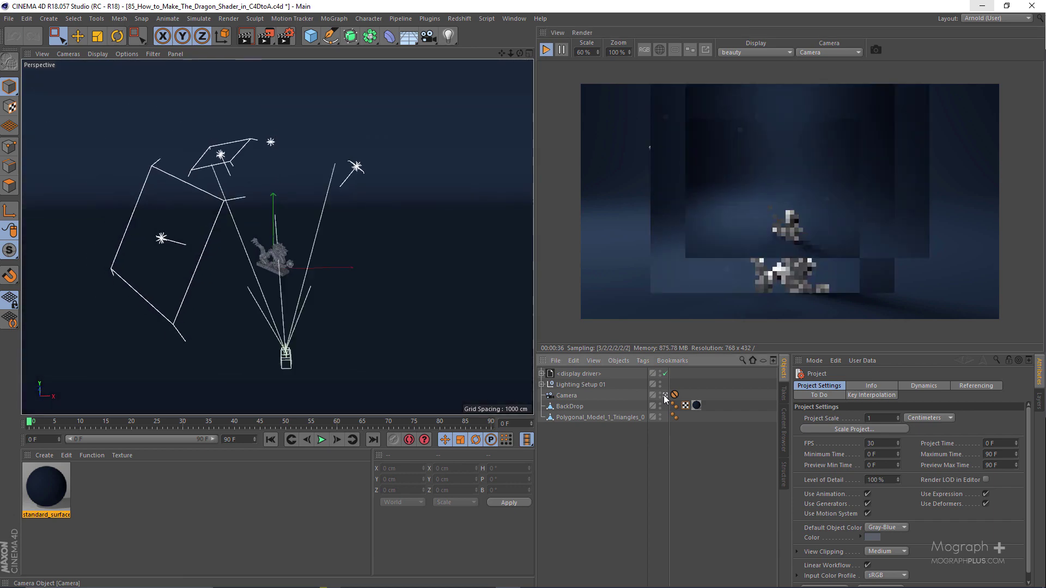
- Inspect Main Light, Back Light, Front Light Fill and Arnold point_light bg inside the Lighting Setup 01 group
{"action": "left_click", "coordinate": [541, 385]}
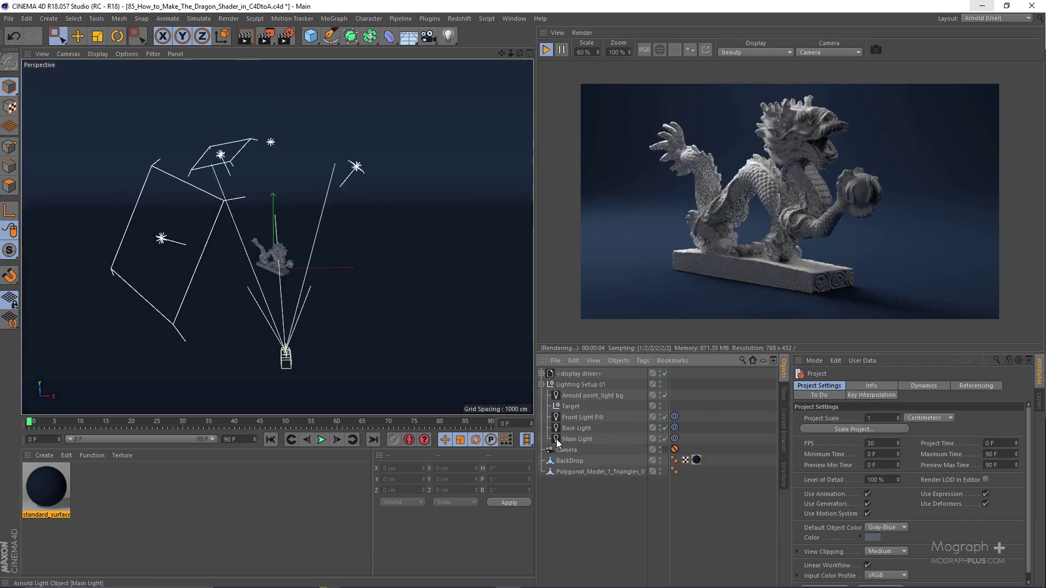
{"action": "left_click", "coordinate": [571, 439]}
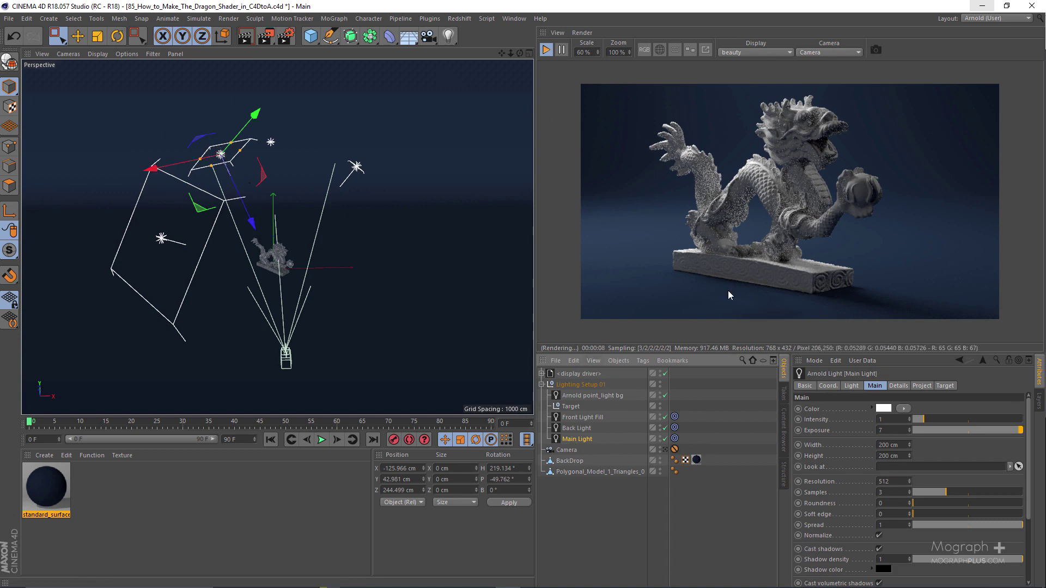
{"action": "left_click", "coordinate": [577, 429]}
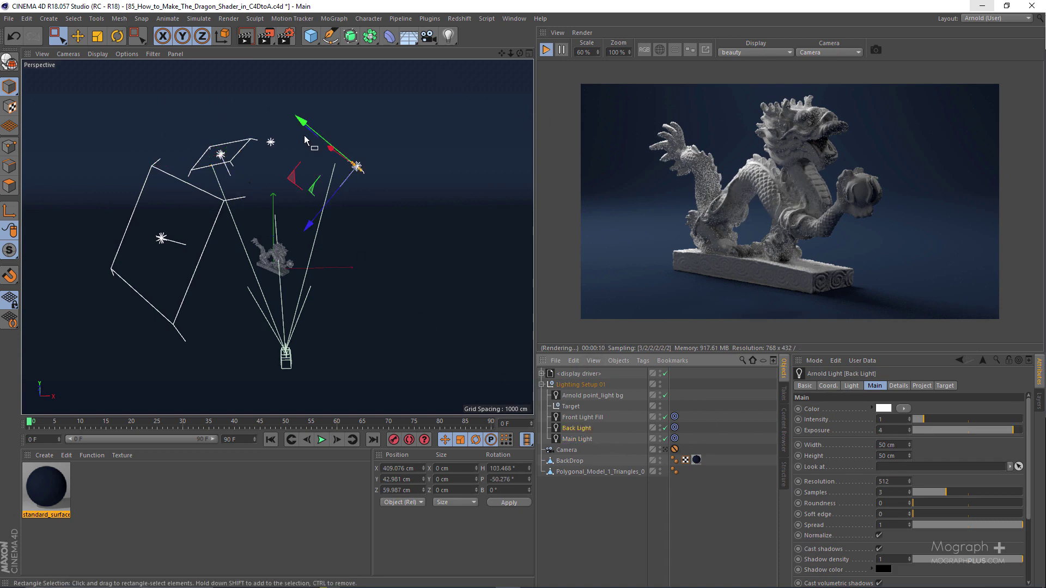
{"action": "left_click", "coordinate": [582, 417]}
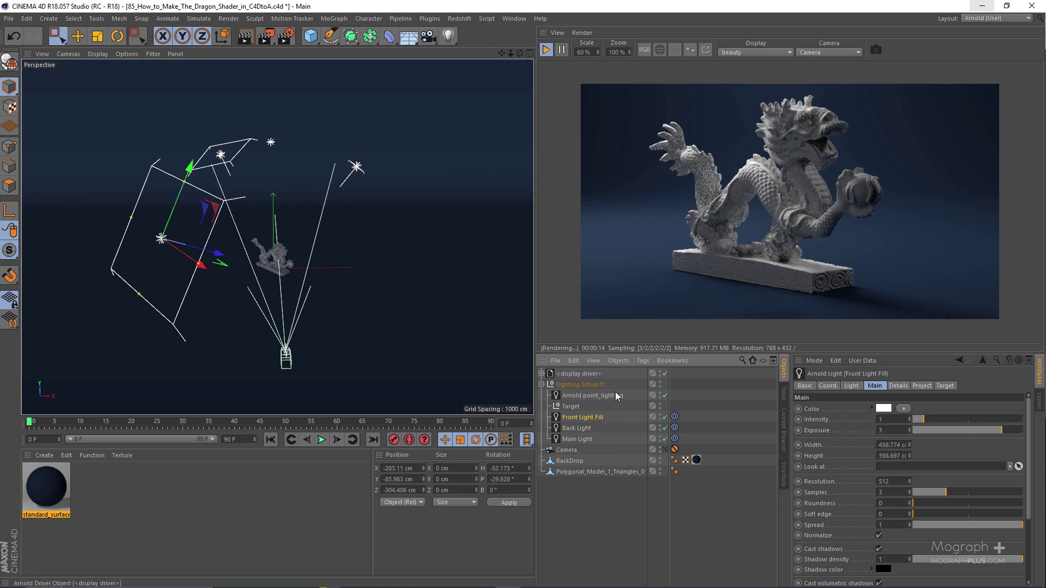
{"action": "left_click", "coordinate": [609, 401]}
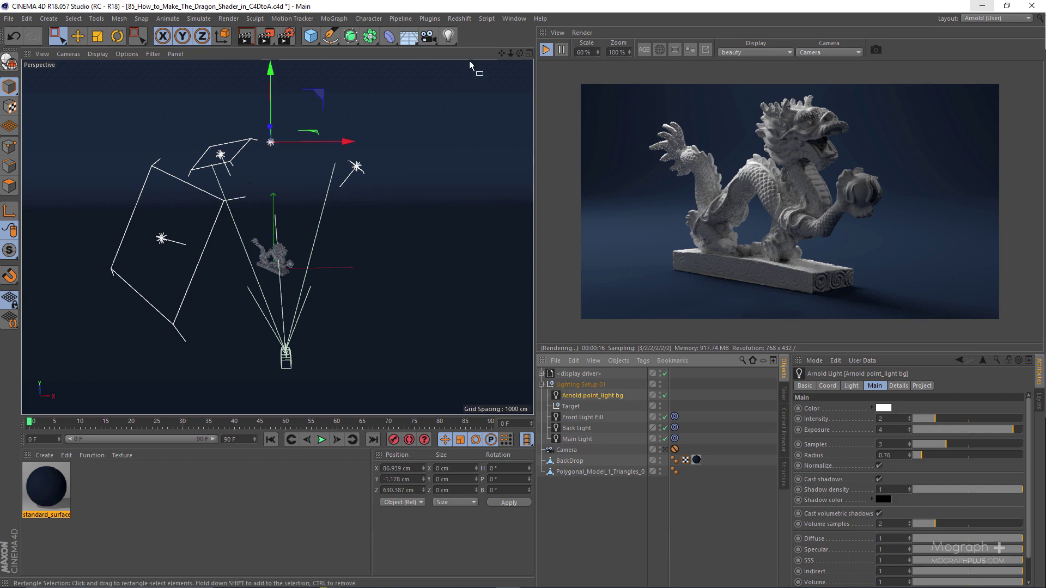
- Open the Arnold Light Manager and solo the Main Light to examine its contribution and its position in the scene
{"action": "left_click", "coordinate": [430, 18]}
{"action": "mouse_move", "coordinate": [463, 49]}
{"action": "mouse_move", "coordinate": [566, 64]}
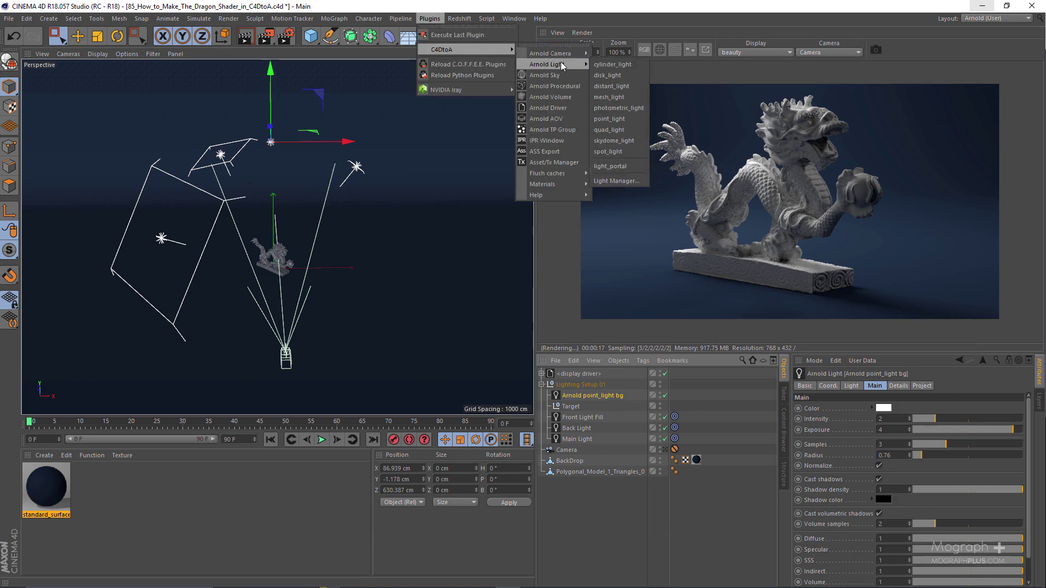
{"action": "left_click", "coordinate": [616, 181]}
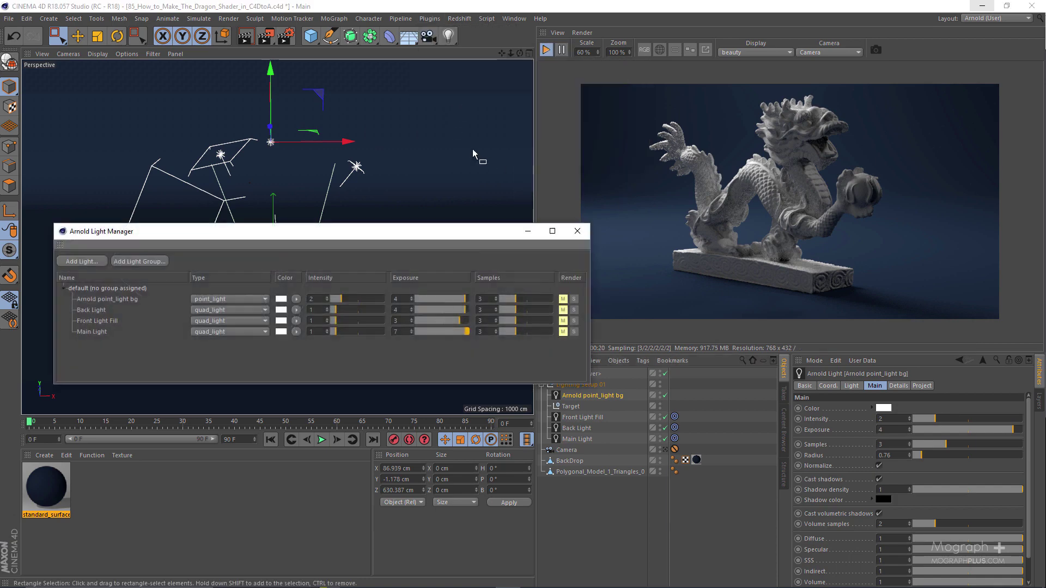
{"action": "left_click_drag", "start_coordinate": [479, 235], "coordinate": [460, 180]}
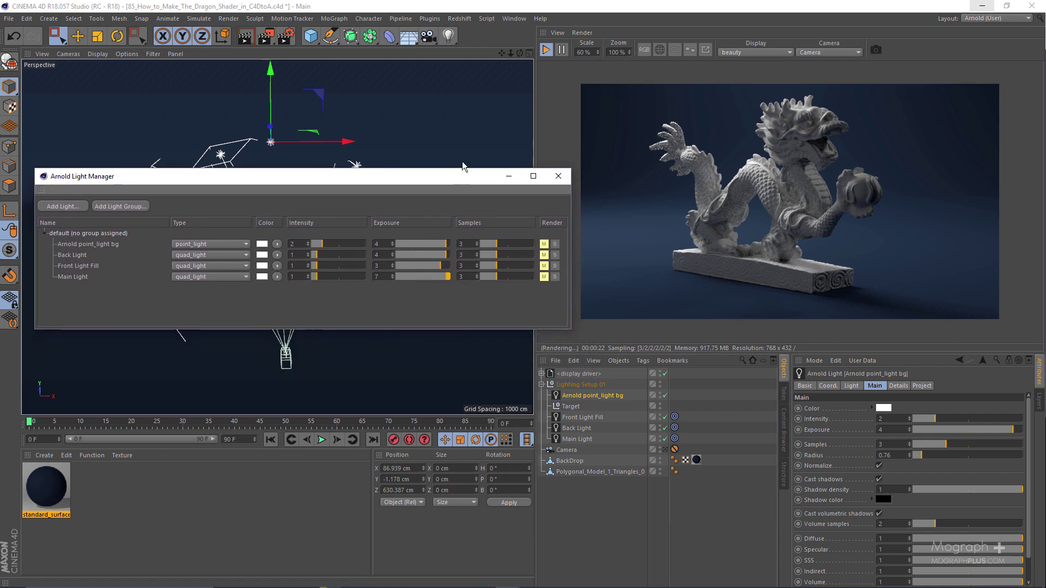
{"action": "left_click", "coordinate": [555, 276]}
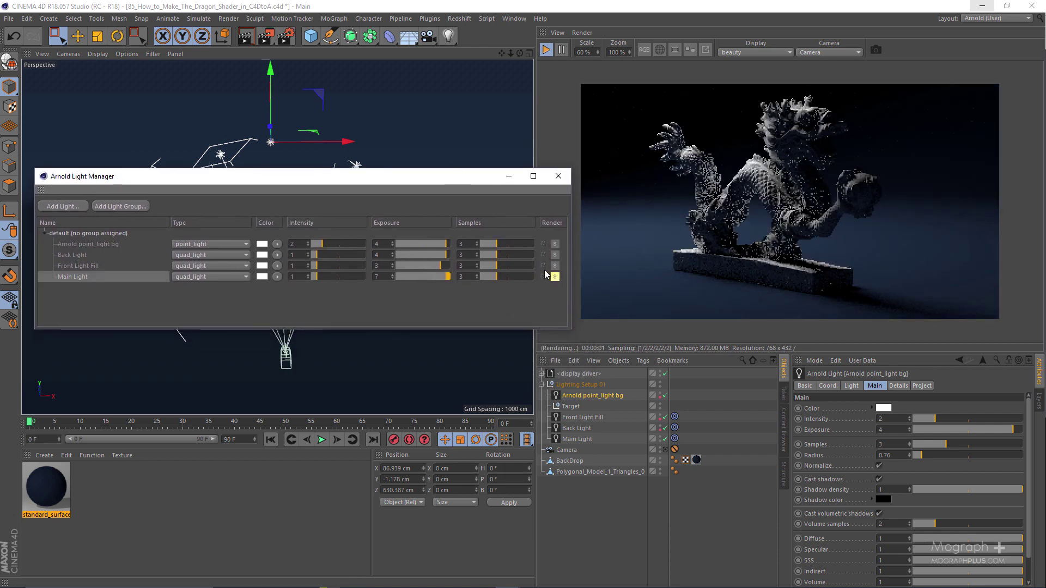
{"action": "left_click_drag", "start_coordinate": [480, 176], "coordinate": [385, 438]}
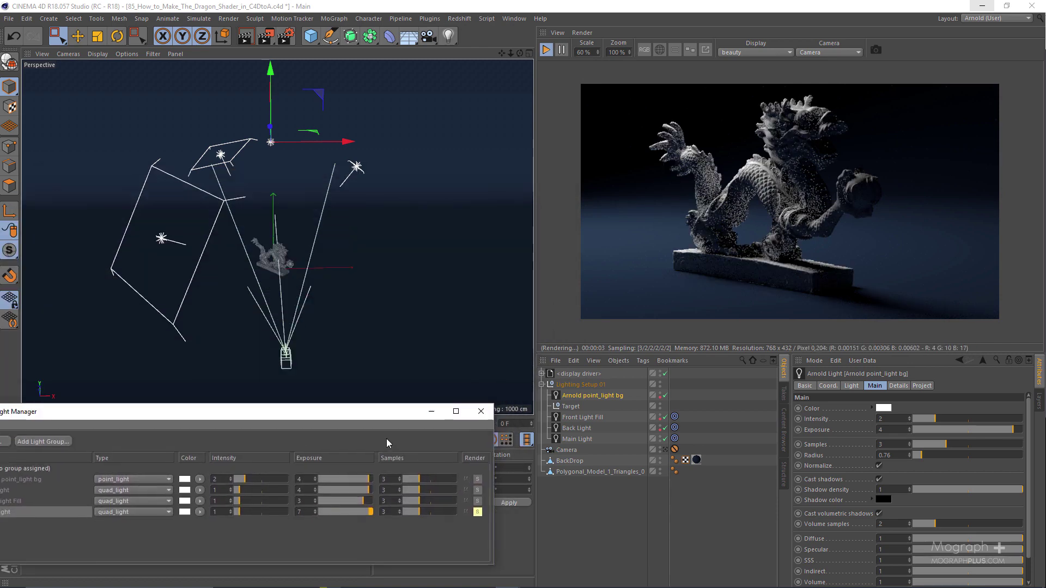
{"action": "left_click", "coordinate": [578, 438]}
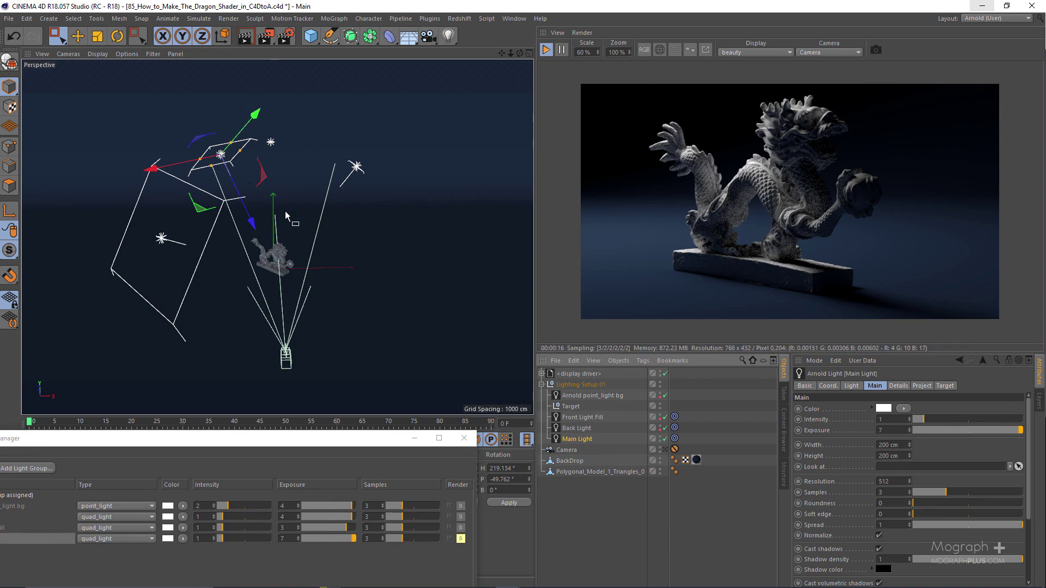
{"action": "left_click_drag", "start_coordinate": [339, 439], "coordinate": [479, 170]}
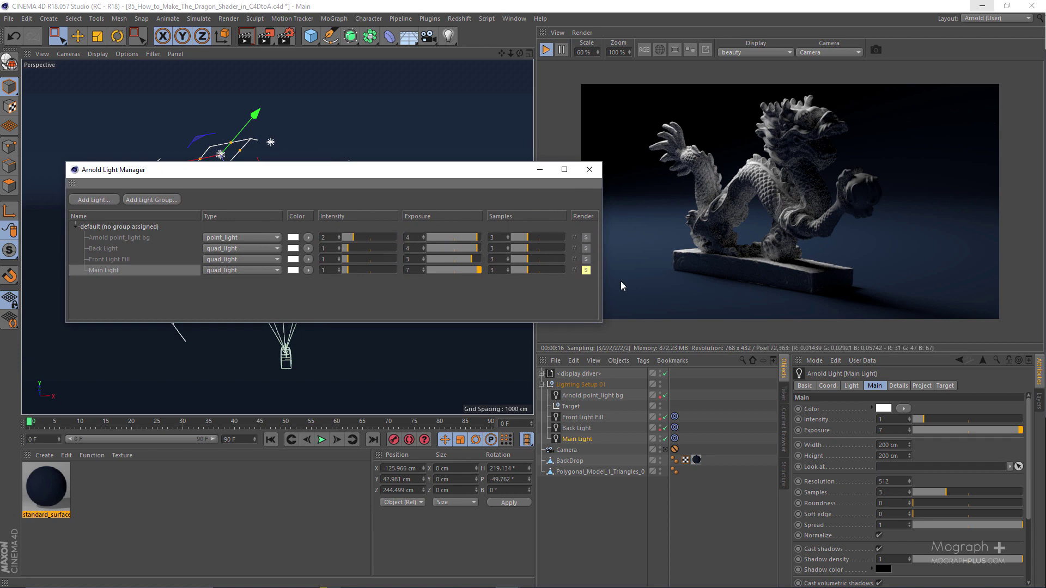
- Solo the Back Light instead of the Main Light to check its effect in the render, and restore all lights
{"action": "left_click", "coordinate": [586, 270]}
{"action": "left_click", "coordinate": [587, 249]}
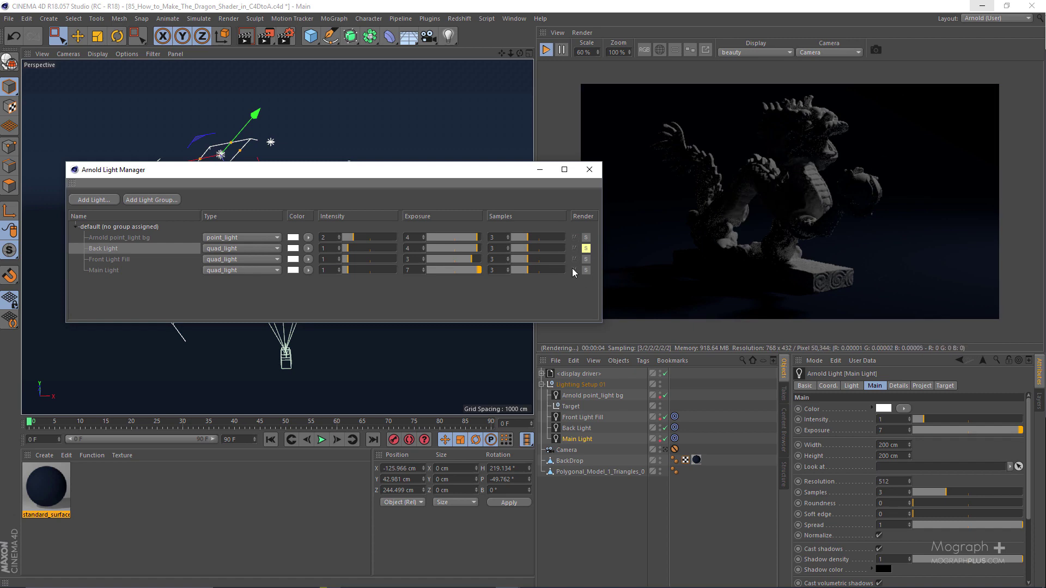
{"action": "left_click", "coordinate": [586, 248]}
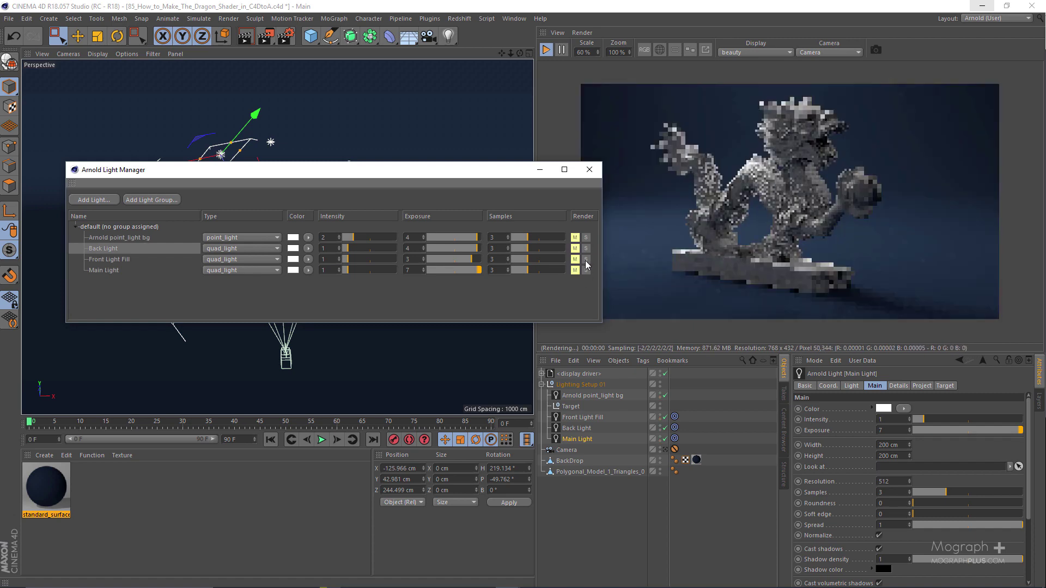
- Solo the Front Light Fill to examine its effect and placement, and turn all lights back on
{"action": "left_click", "coordinate": [585, 259]}
{"action": "left_click_drag", "start_coordinate": [495, 176], "coordinate": [416, 542]}
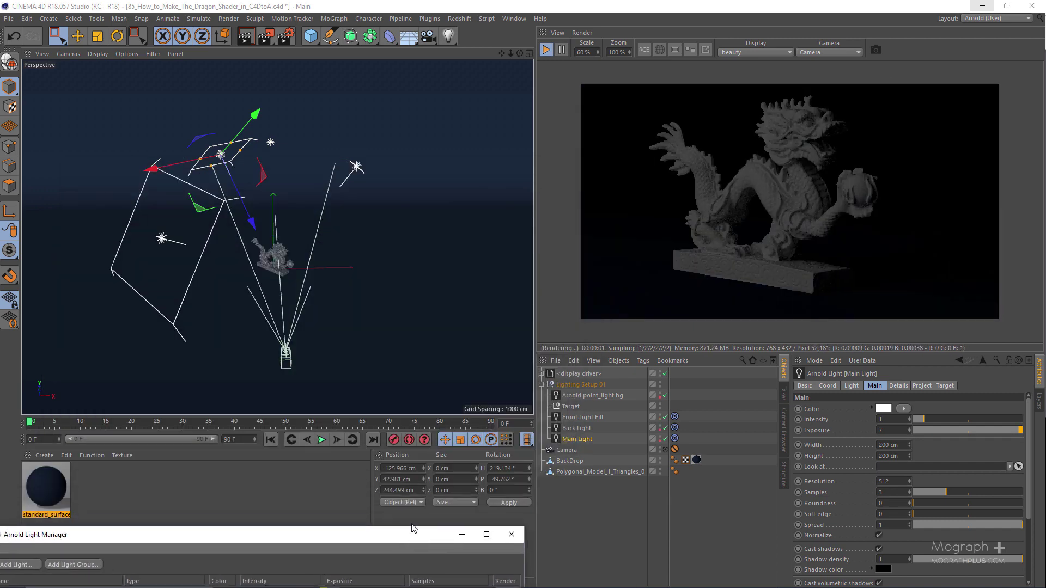
{"action": "left_click", "coordinate": [578, 417]}
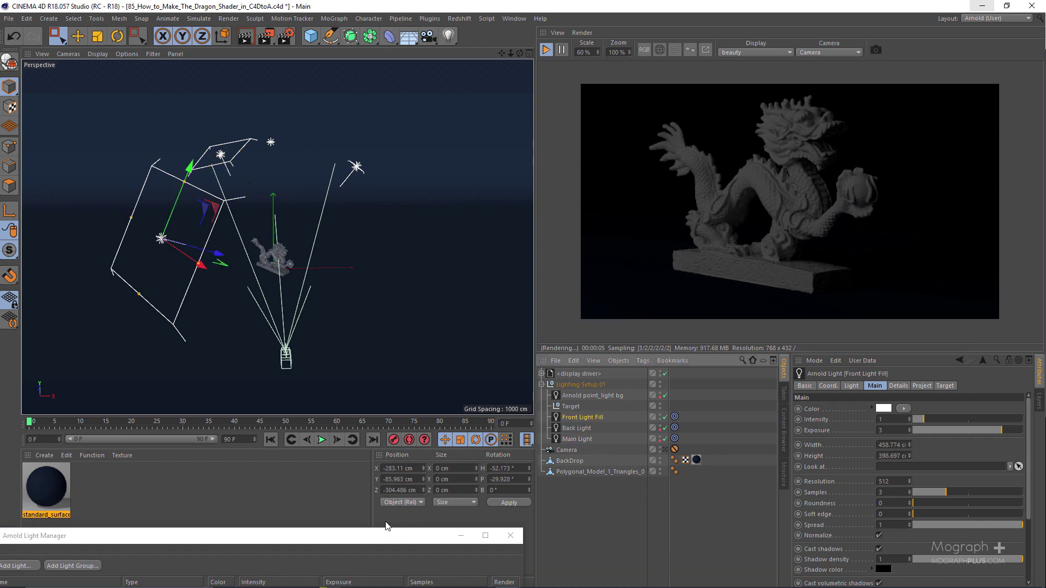
{"action": "left_click_drag", "start_coordinate": [382, 536], "coordinate": [448, 361]}
{"action": "left_click_drag", "start_coordinate": [448, 326], "coordinate": [445, 201]}
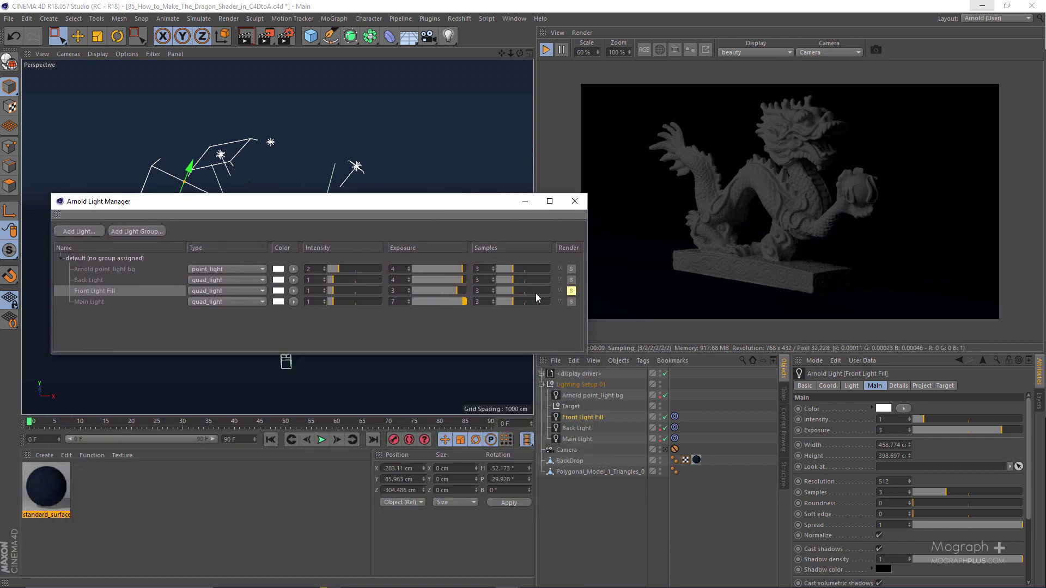
{"action": "left_click", "coordinate": [575, 289]}
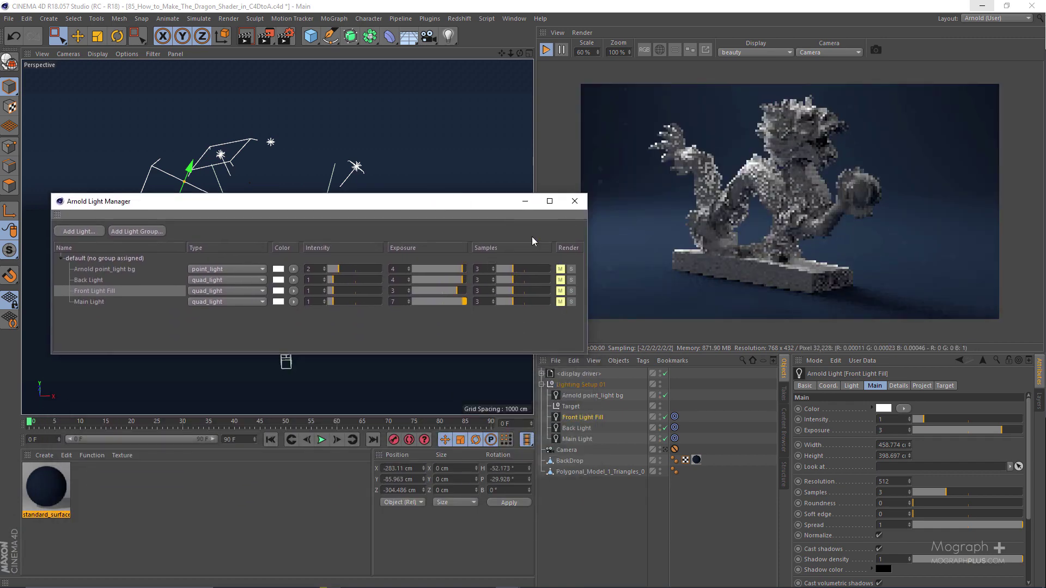
- Solo Arnold point_light bg to check the backdrop lighting, restore all lights and close the Light Manager
{"action": "left_click_drag", "start_coordinate": [482, 201], "coordinate": [434, 266]}
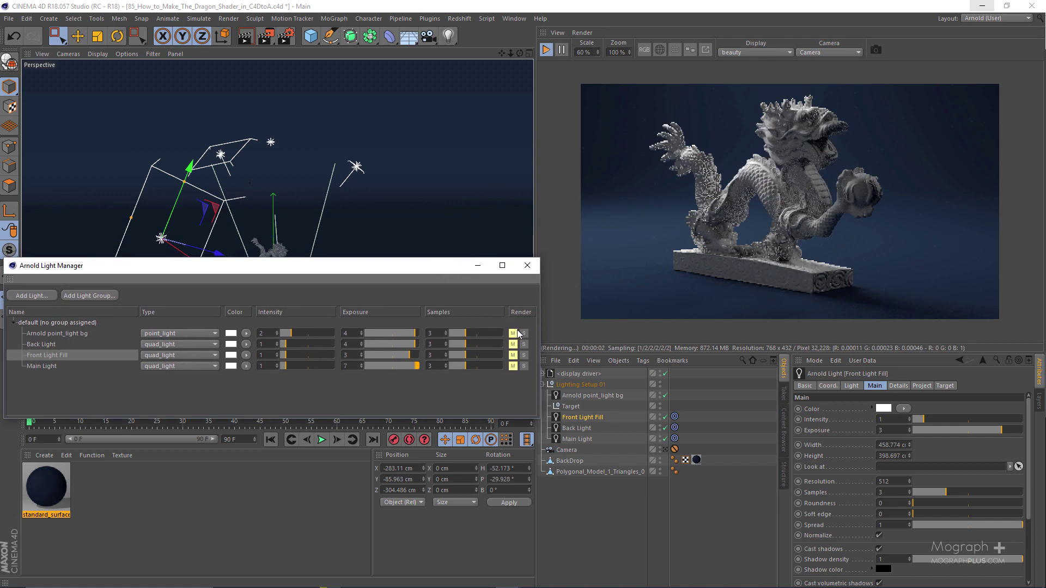
{"action": "left_click", "coordinate": [523, 333]}
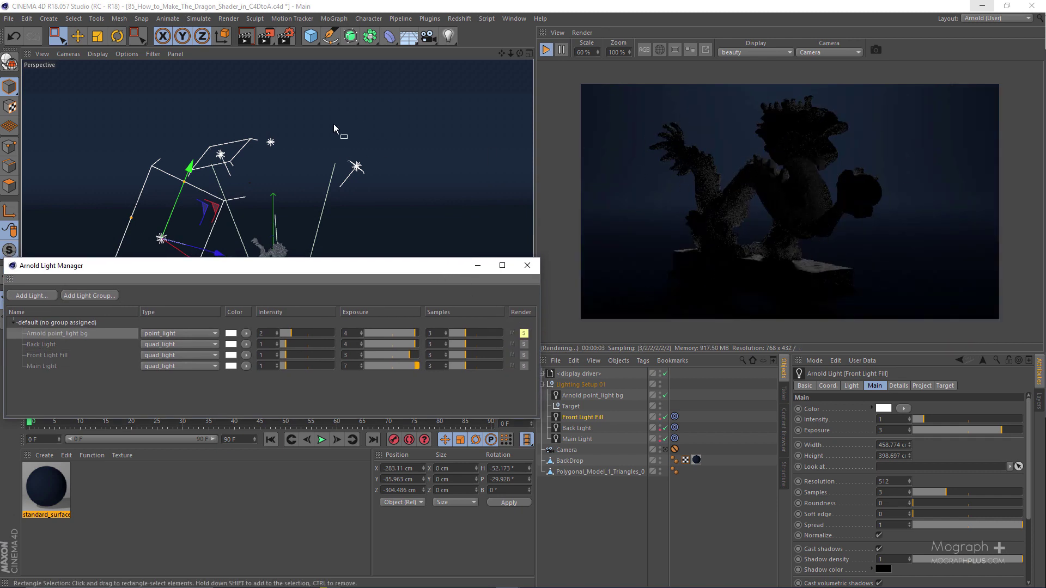
{"action": "left_click", "coordinate": [523, 333]}
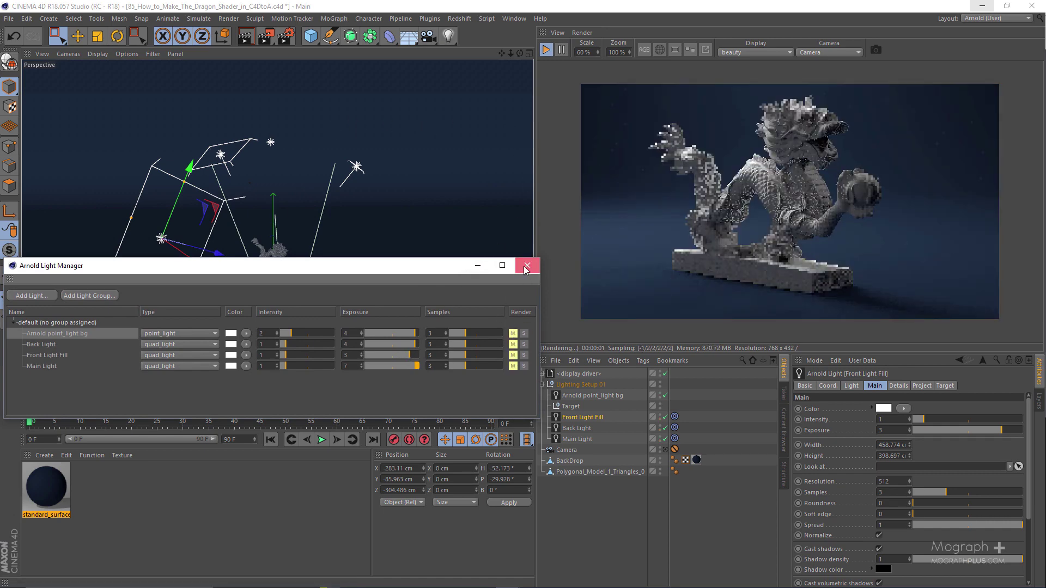
{"action": "left_click", "coordinate": [526, 266]}
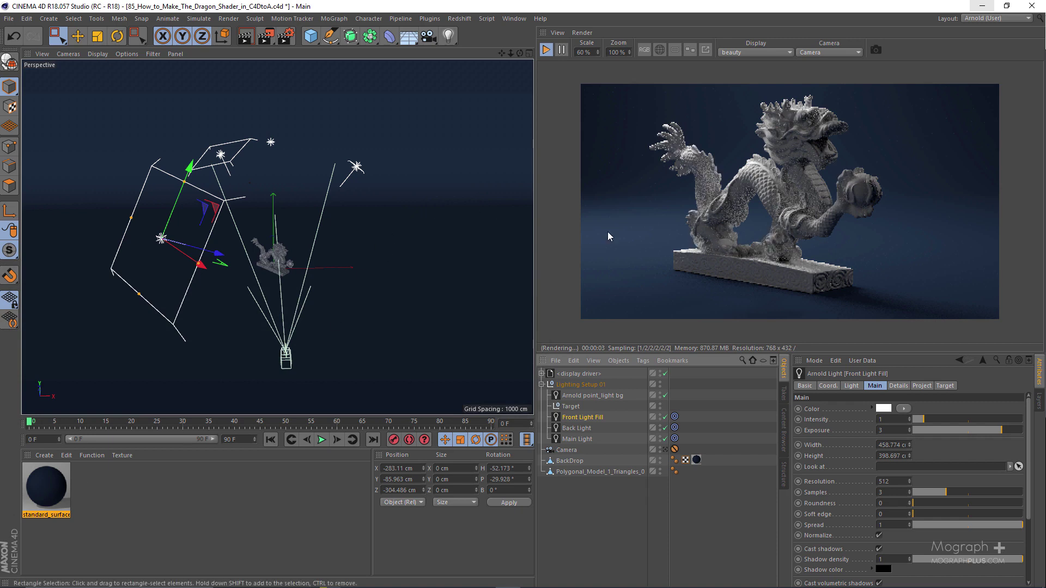
- Examine the backdrop's standard_surface material and its base color in the shader network editor, leaving its settings as they are
{"action": "left_click", "coordinate": [46, 489]}
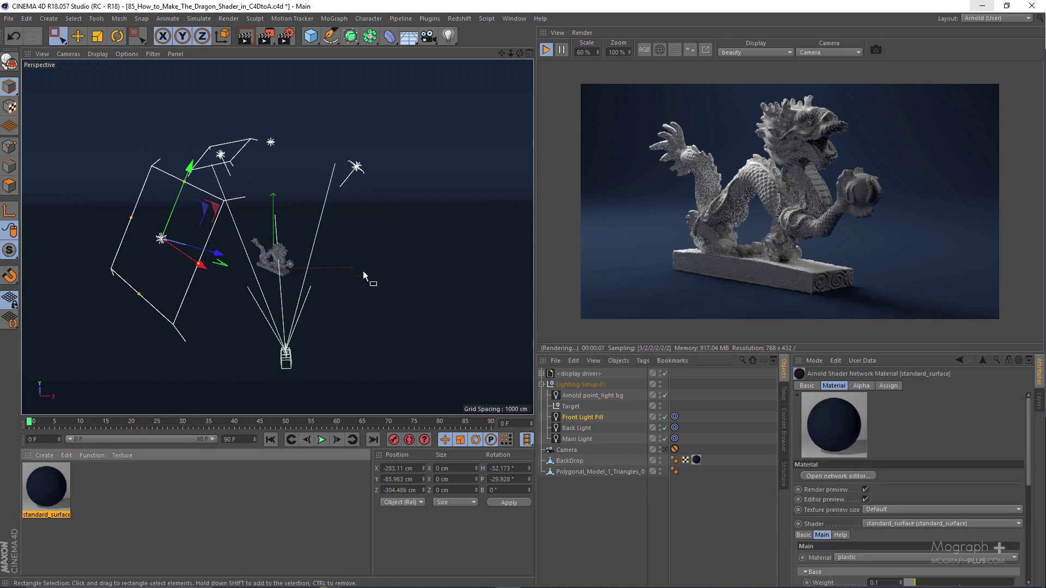
{"action": "double_click", "coordinate": [47, 479]}
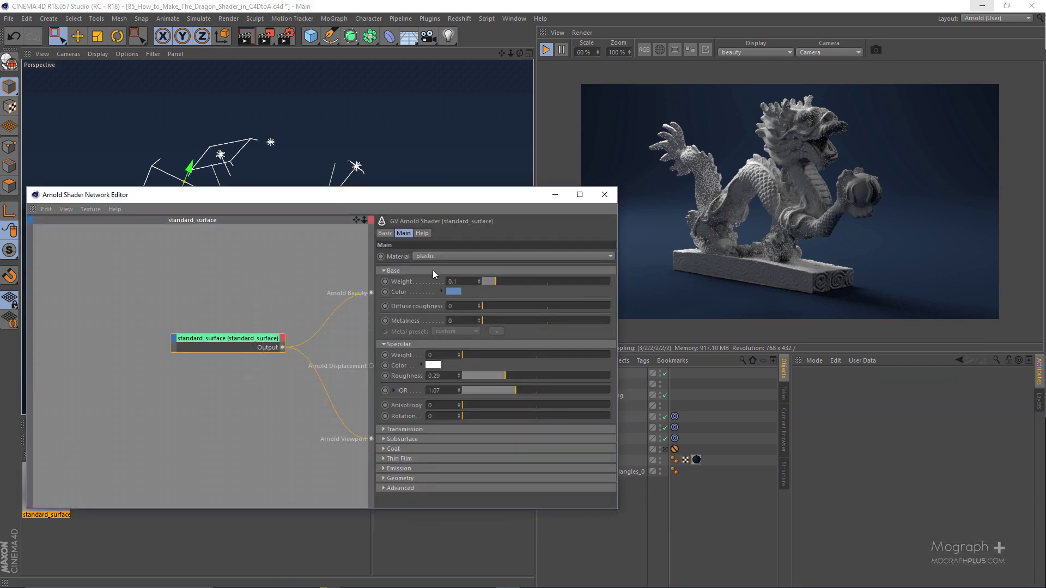
{"action": "left_click", "coordinate": [452, 291]}
{"action": "left_click", "coordinate": [474, 331]}
{"action": "left_click", "coordinate": [453, 293]}
{"action": "left_click", "coordinate": [450, 277]}
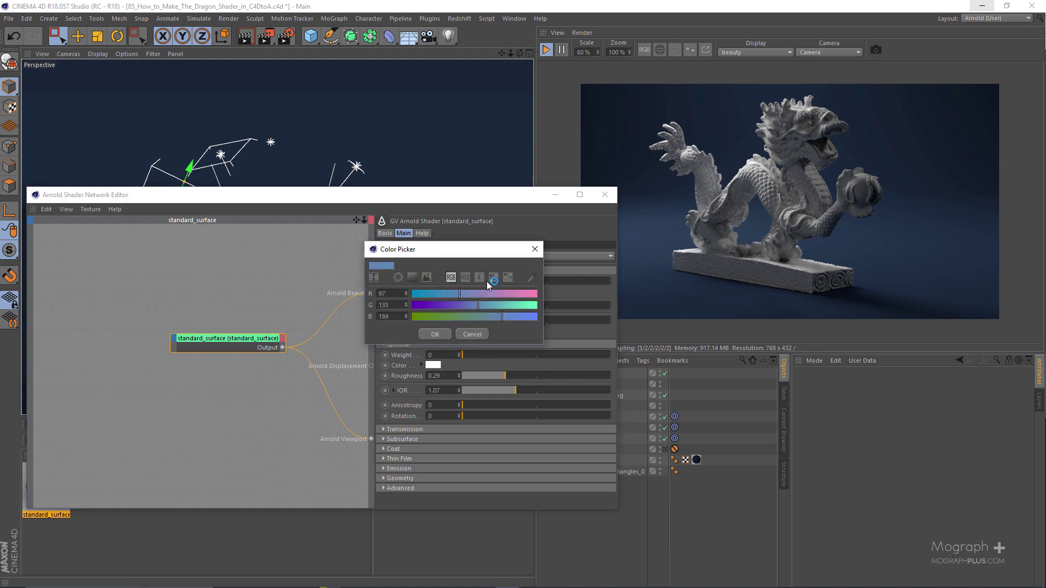
{"action": "left_click", "coordinate": [535, 249]}
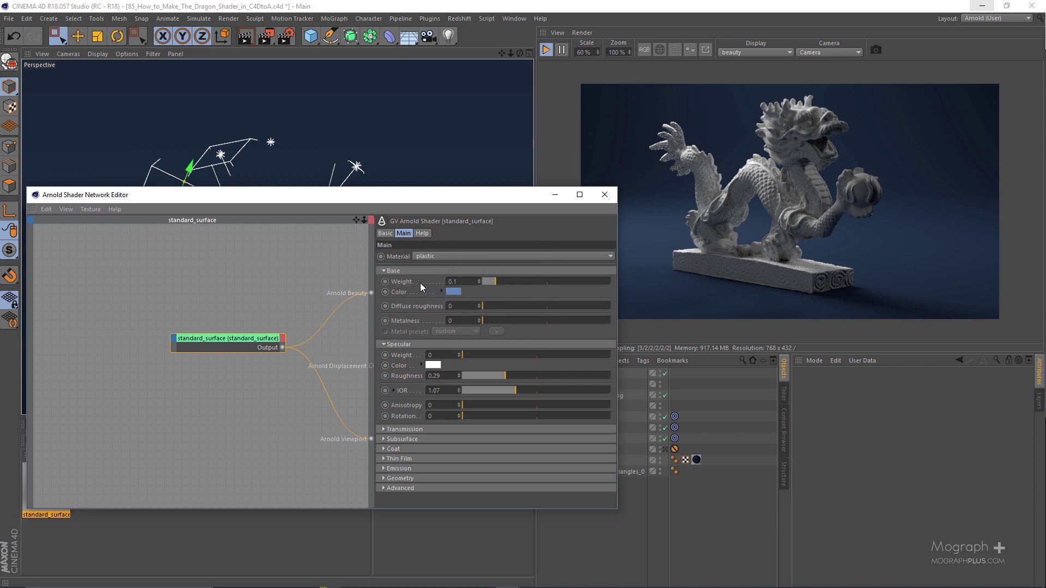
{"action": "left_click", "coordinate": [605, 195]}
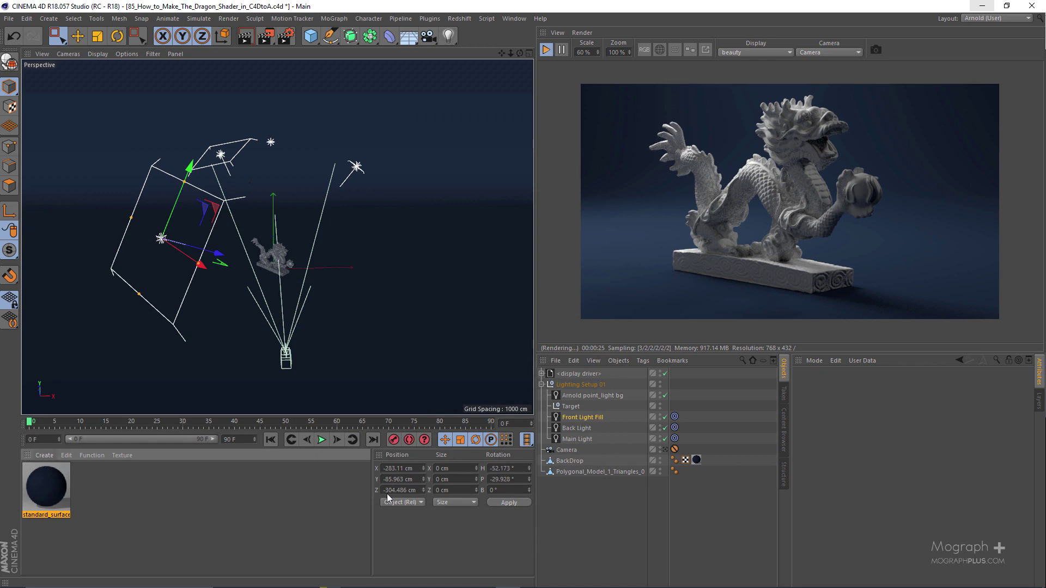
- Create a new Arnold standard_surface material and assign it to the dragon object Polygonal_Model_1_Triangles_0
{"action": "left_click", "coordinate": [44, 458]}
{"action": "mouse_move", "coordinate": [93, 493]}
{"action": "mouse_move", "coordinate": [177, 504]}
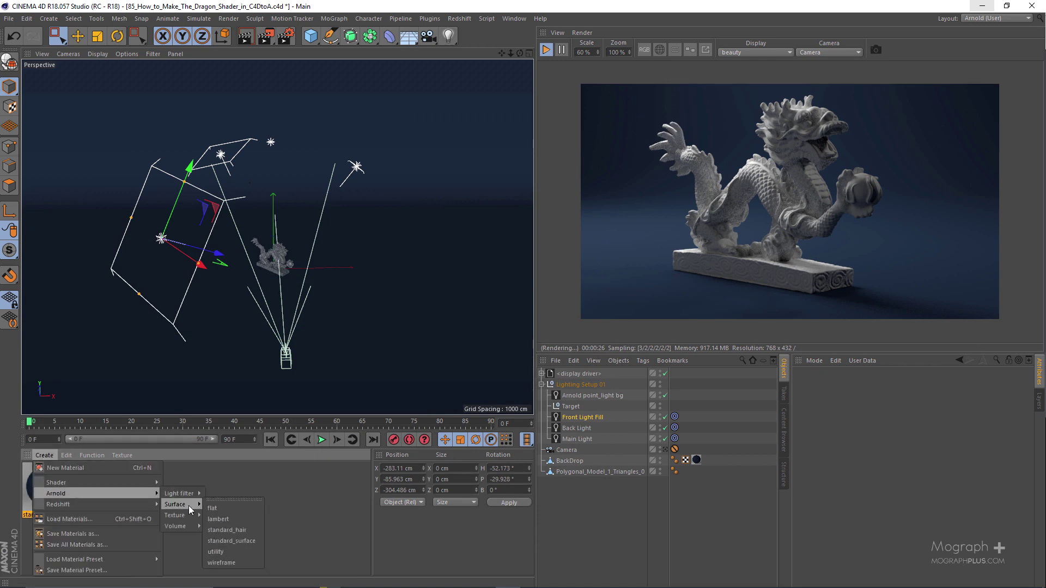
{"action": "left_click", "coordinate": [238, 543]}
{"action": "left_click_drag", "start_coordinate": [42, 497], "coordinate": [585, 477]}
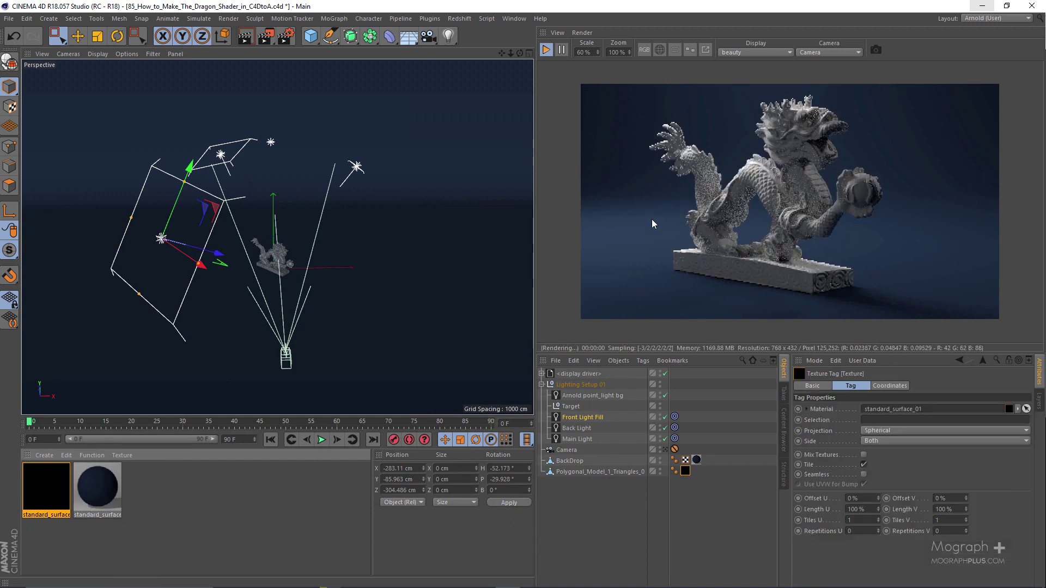
- Select the new dragon material and look through the scene camera again
{"action": "left_click", "coordinate": [40, 485]}
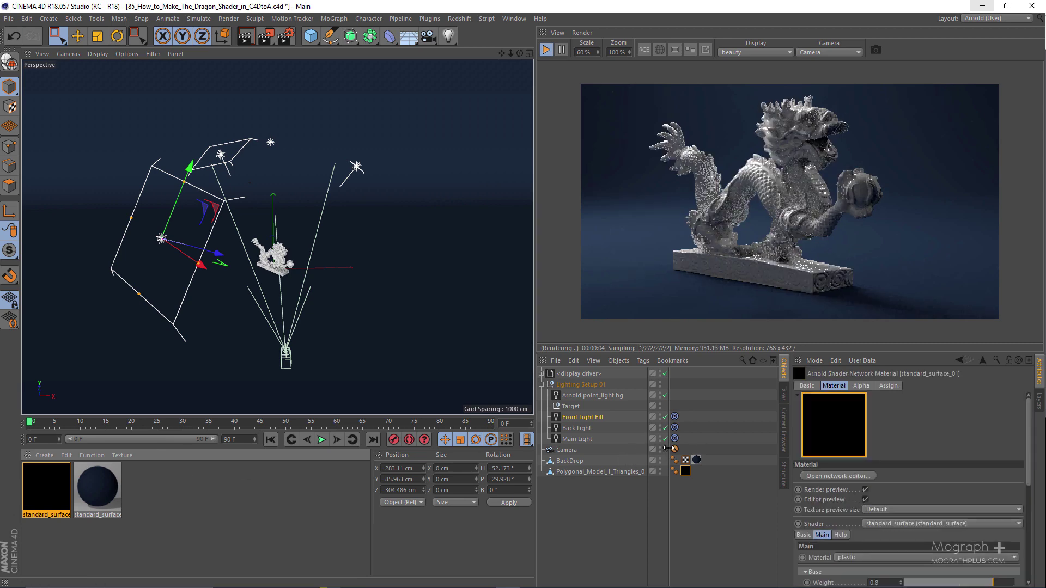
{"action": "left_click", "coordinate": [665, 450]}
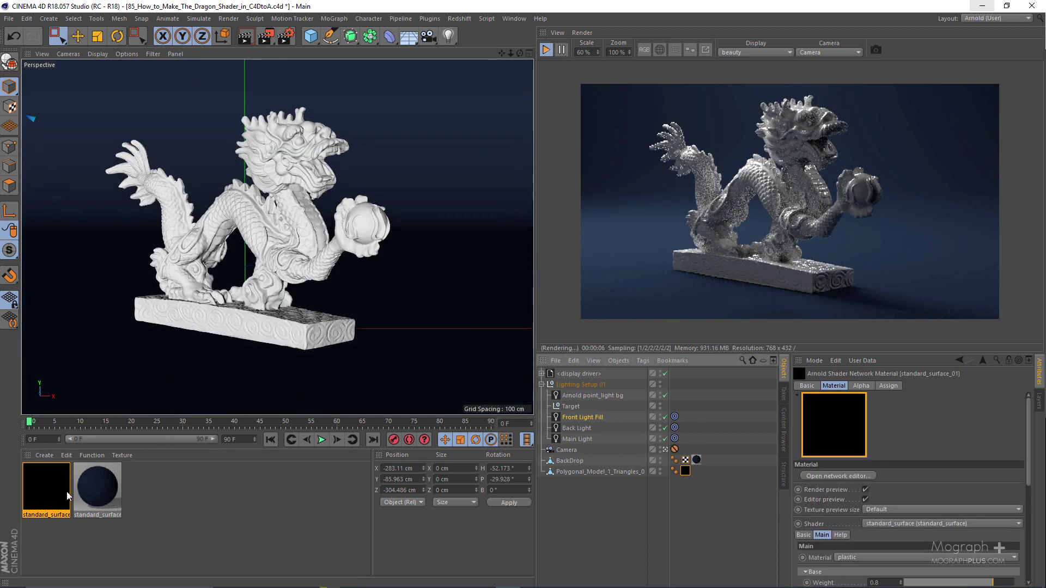
- Open the dragon's new material in the Material Editor instead of the shader network editor
{"action": "double_click", "coordinate": [51, 483]}
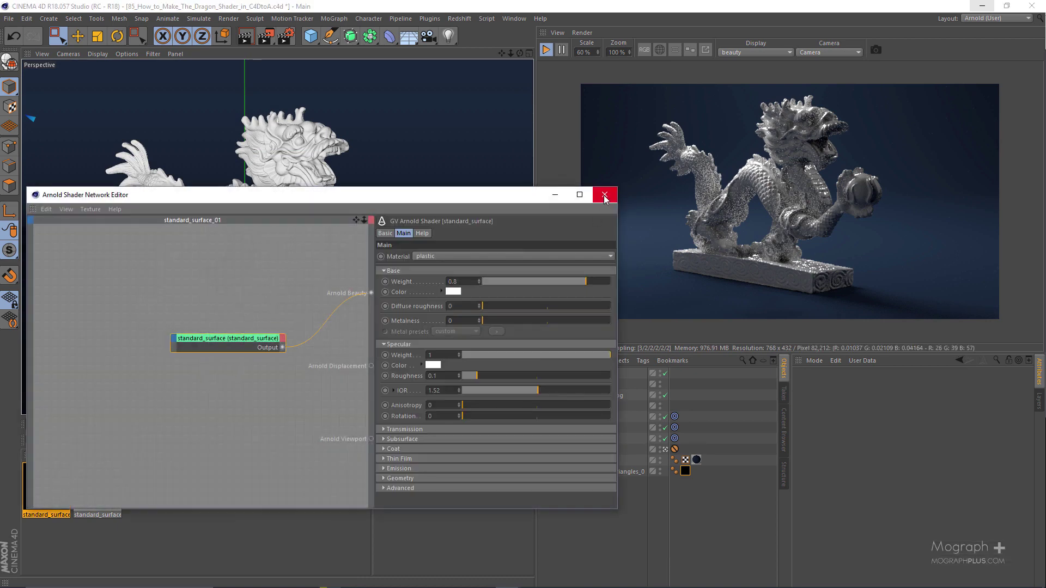
{"action": "left_click", "coordinate": [604, 195]}
{"action": "double_click", "coordinate": [34, 480]}
{"action": "mouse_move", "coordinate": [387, 74]}
{"action": "left_mouse_down"}
{"action": "mouse_move", "coordinate": [405, 81]}
{"action": "mouse_move", "coordinate": [391, 82]}
{"action": "left_mouse_up"}
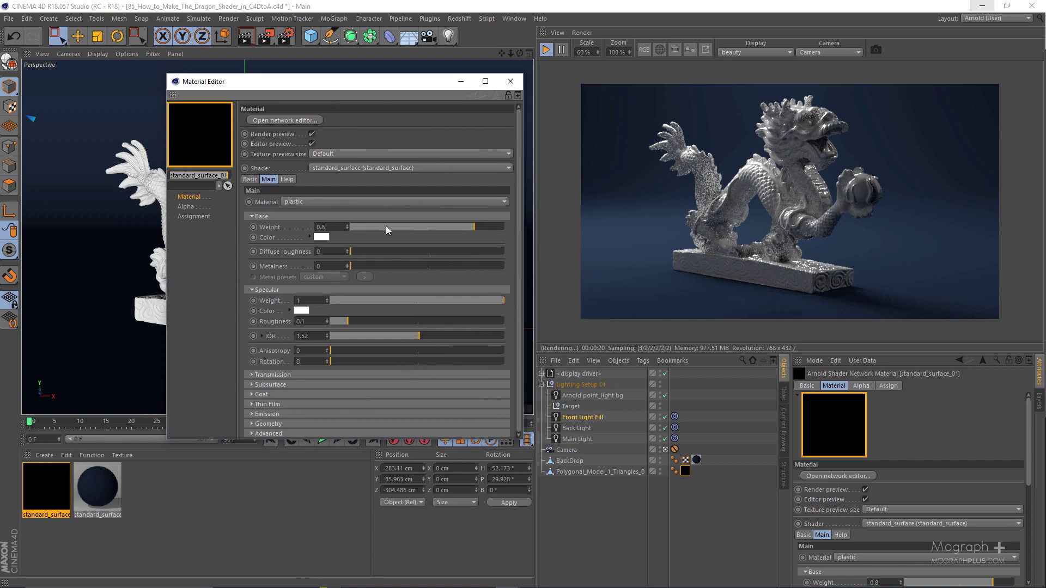
- Set the dragon material's base weight to 0, and its specular weight and roughness both to 0.47
{"action": "left_click_drag", "start_coordinate": [386, 227], "coordinate": [270, 231]}
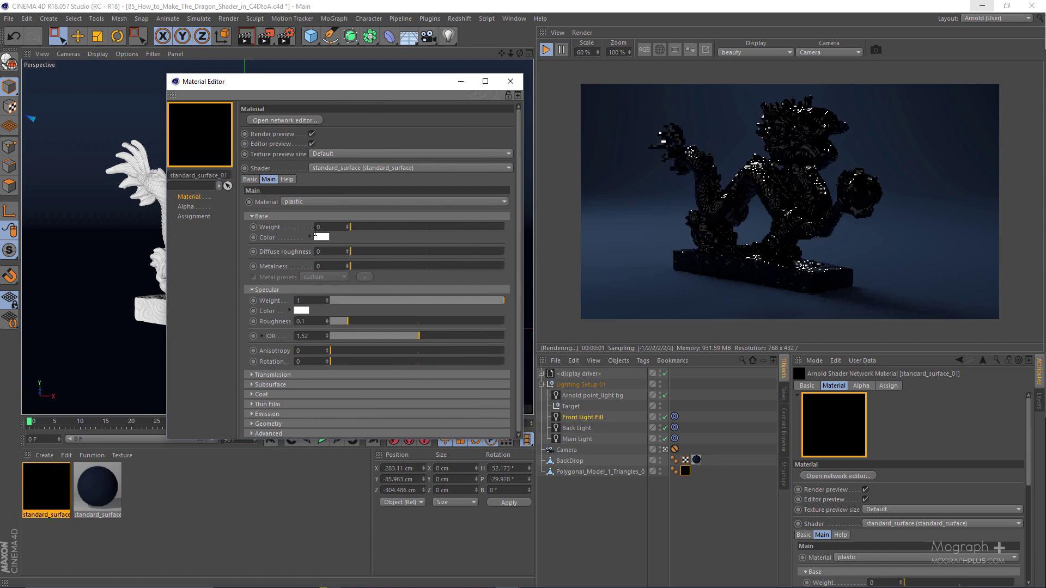
{"action": "left_click", "coordinate": [270, 216]}
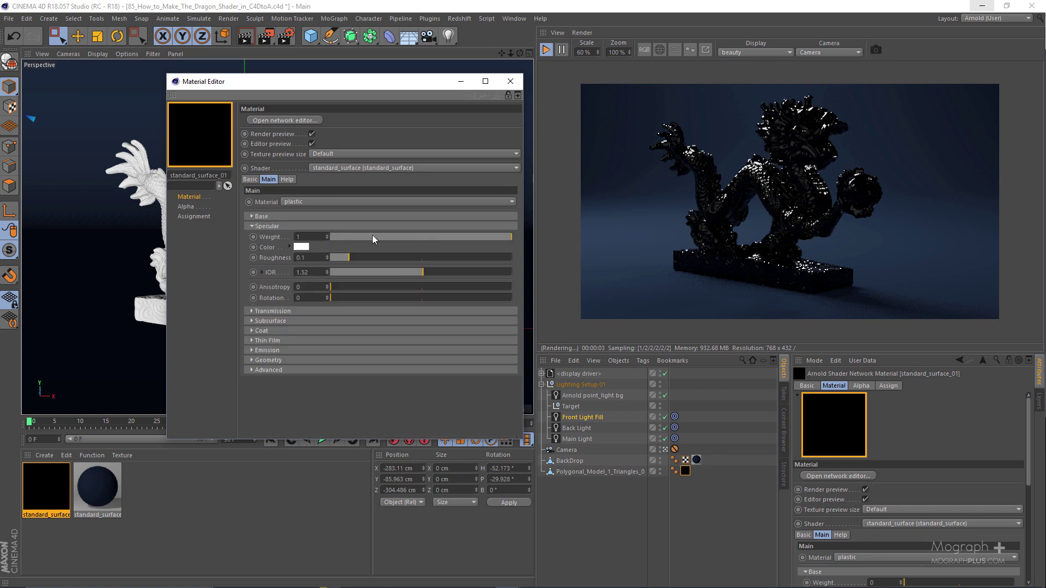
{"action": "left_click_drag", "start_coordinate": [461, 238], "coordinate": [407, 259]}
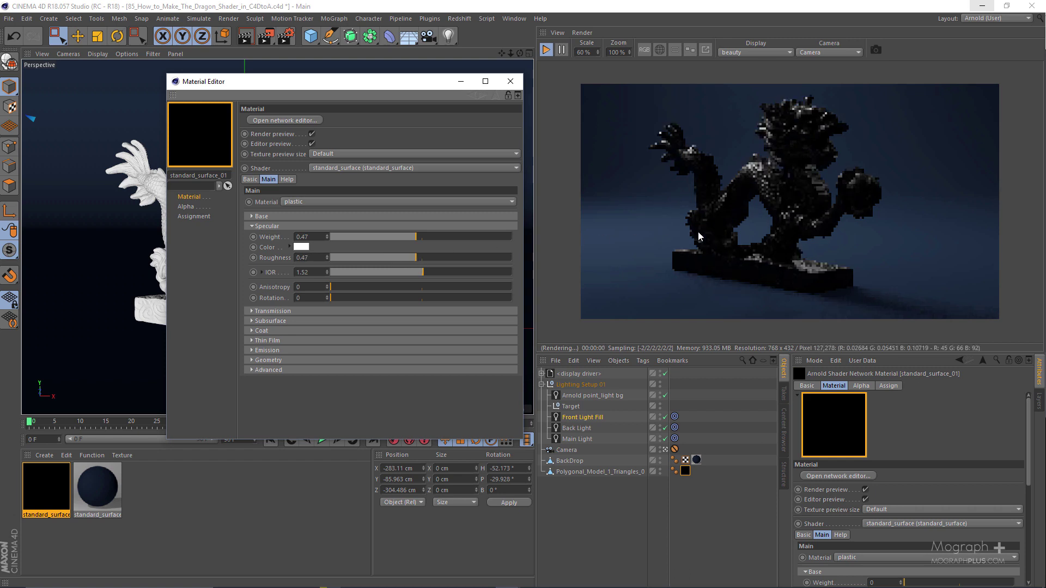
- Set the dragon material's transmission weight to 0.93
{"action": "left_click", "coordinate": [304, 312]}
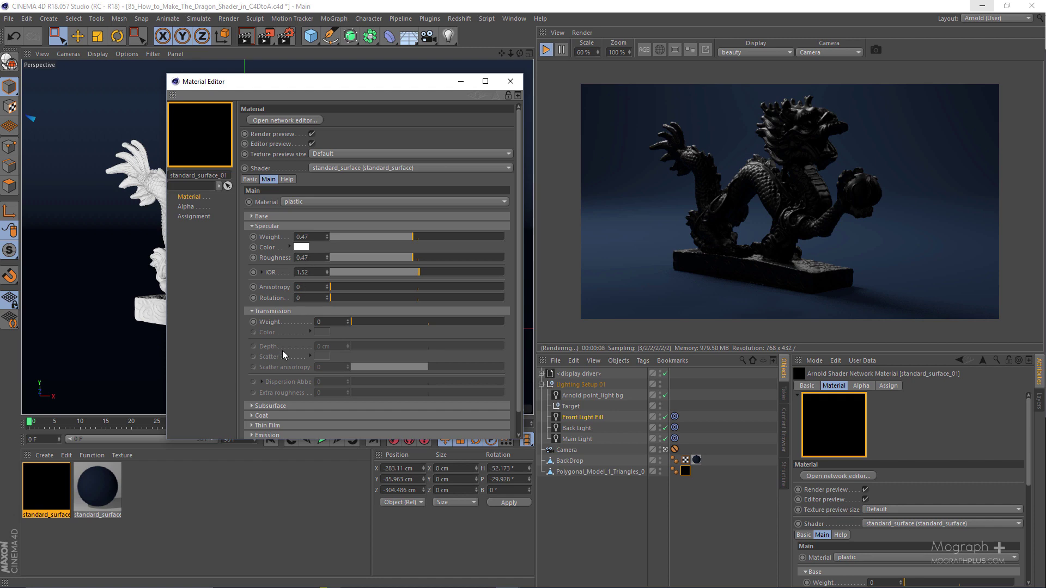
{"action": "left_click_drag", "start_coordinate": [374, 84], "coordinate": [349, 54]}
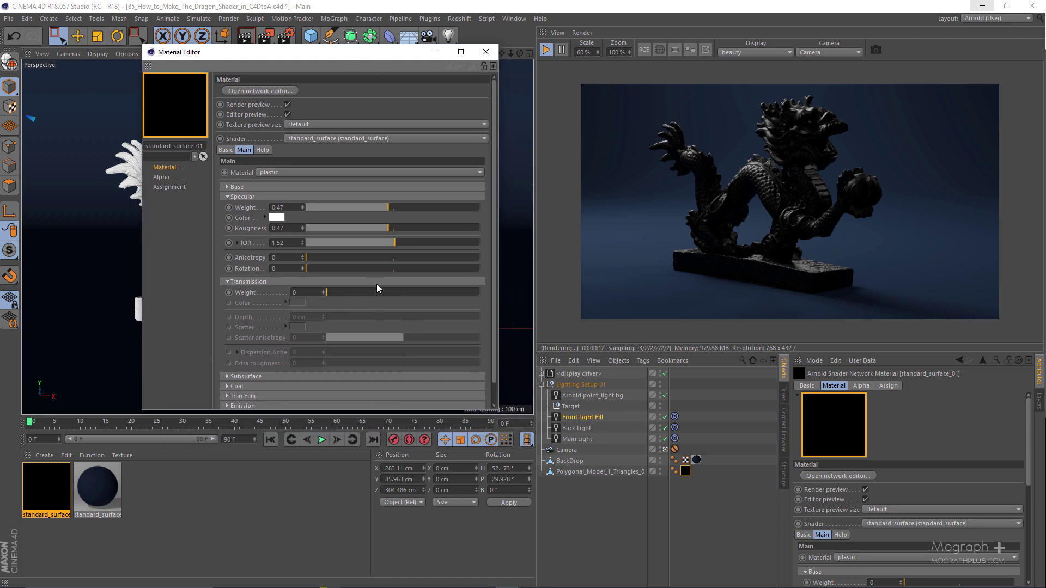
{"action": "left_click", "coordinate": [468, 295]}
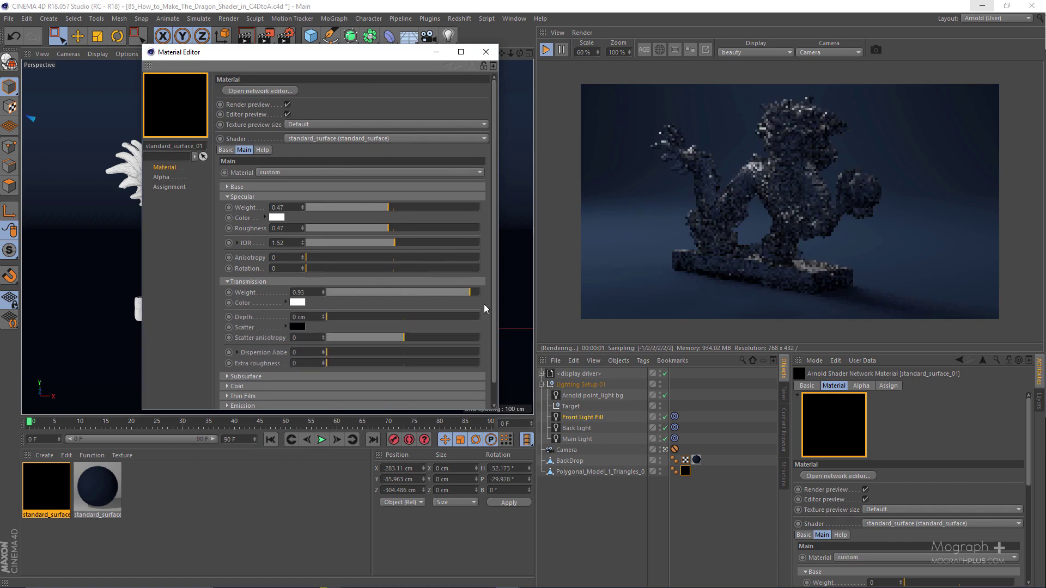
{"action": "left_click_drag", "start_coordinate": [327, 52], "coordinate": [277, 47]}
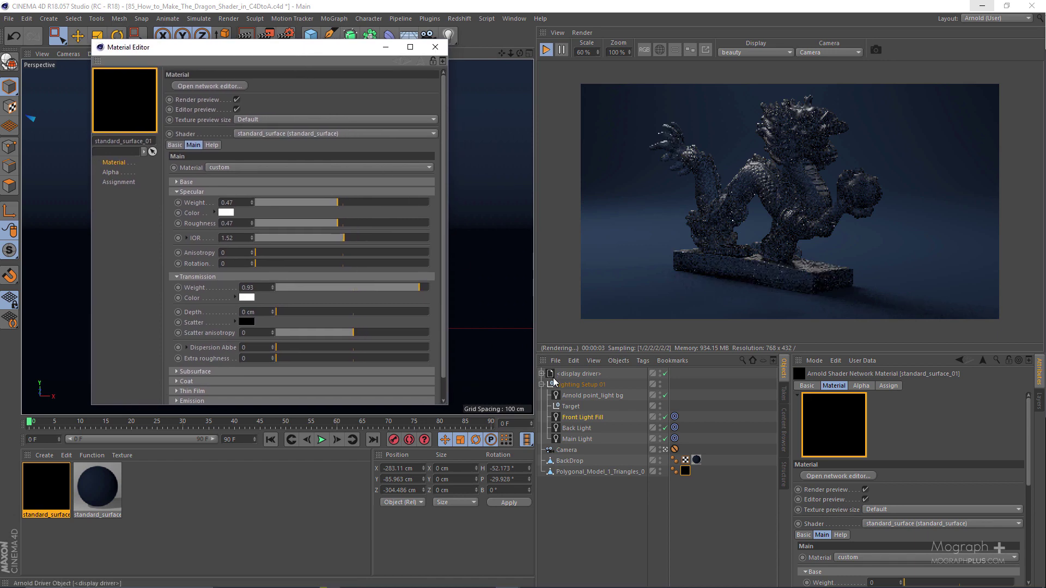
- Add an Arnold Parameters tag to the dragon object Polygonal_Model_1_Triangles_0 and disable its Opaque option
{"action": "left_click", "coordinate": [580, 461]}
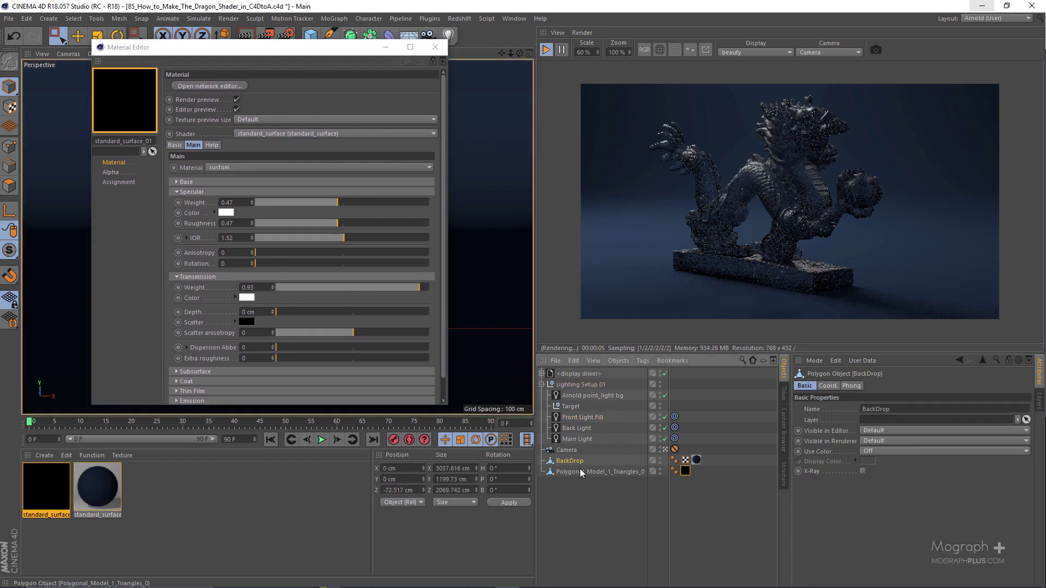
{"action": "left_click", "coordinate": [587, 473]}
{"action": "right_click", "coordinate": [591, 473]}
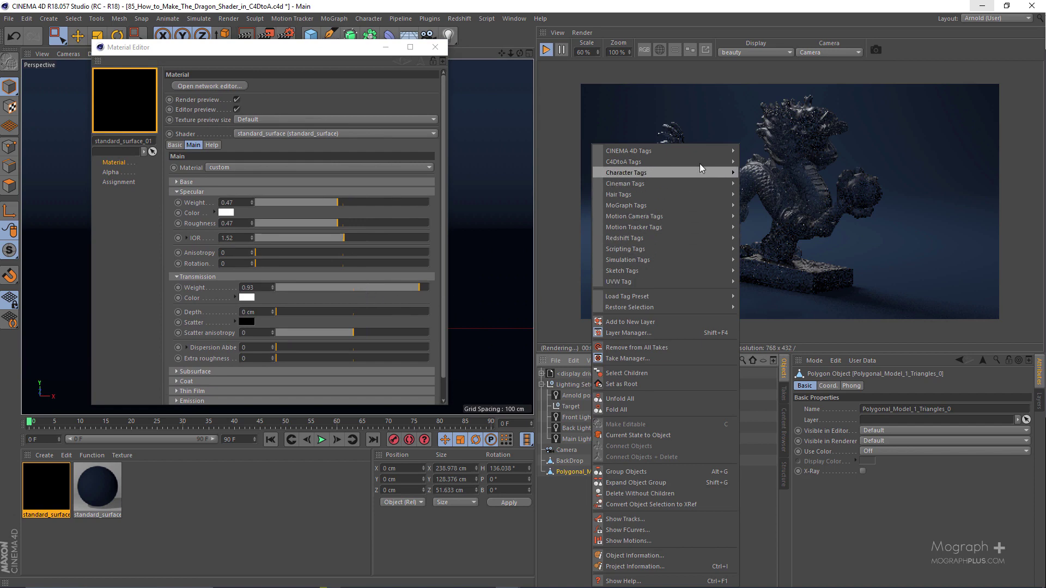
{"action": "mouse_move", "coordinate": [699, 162]}
{"action": "left_click", "coordinate": [793, 162]}
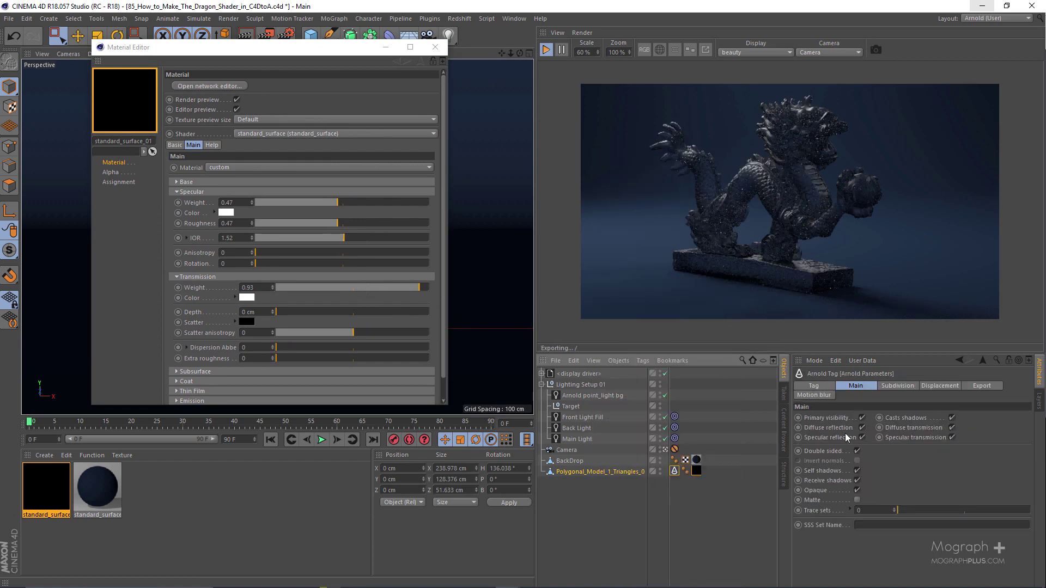
{"action": "left_click", "coordinate": [858, 490]}
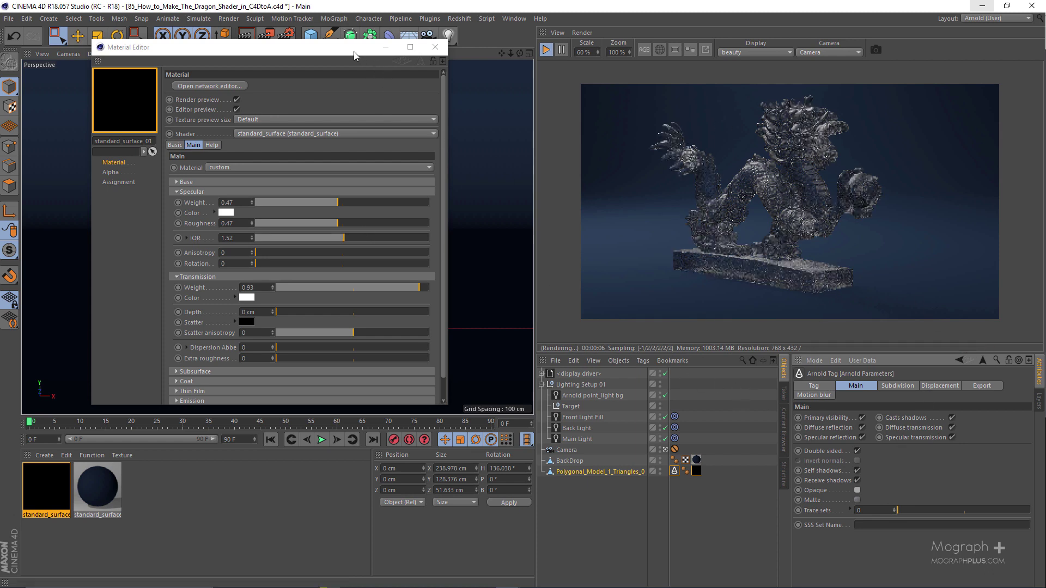
- Set the transmission color to a light blue with about 52% saturation and 100% value
{"action": "left_click_drag", "start_coordinate": [353, 51], "coordinate": [366, 54]}
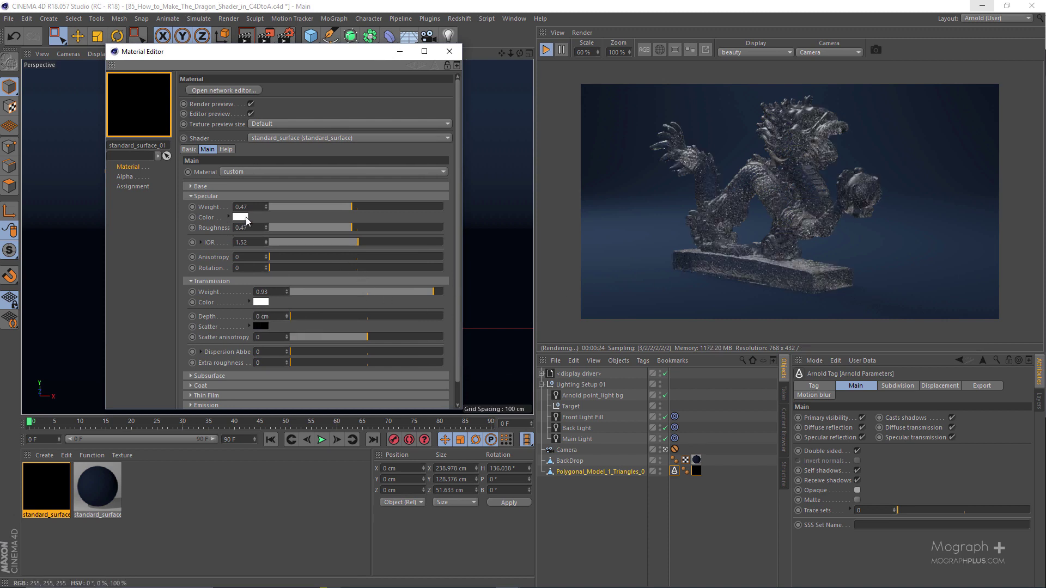
{"action": "left_click", "coordinate": [260, 302]}
{"action": "mouse_move", "coordinate": [274, 302]}
{"action": "left_mouse_down"}
{"action": "mouse_move", "coordinate": [290, 303]}
{"action": "mouse_move", "coordinate": [283, 309]}
{"action": "left_mouse_up"}
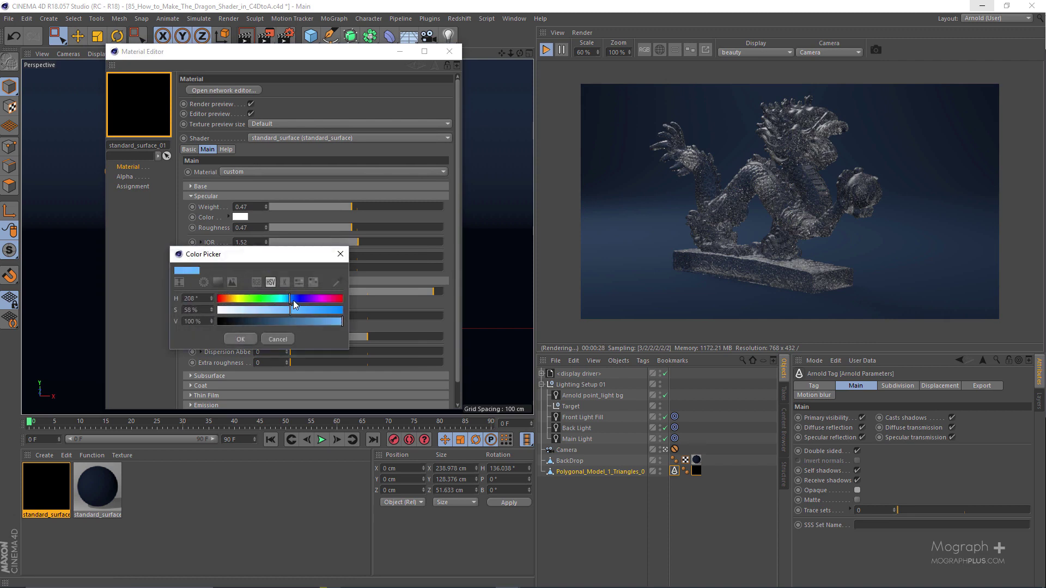
{"action": "left_click", "coordinate": [246, 337]}
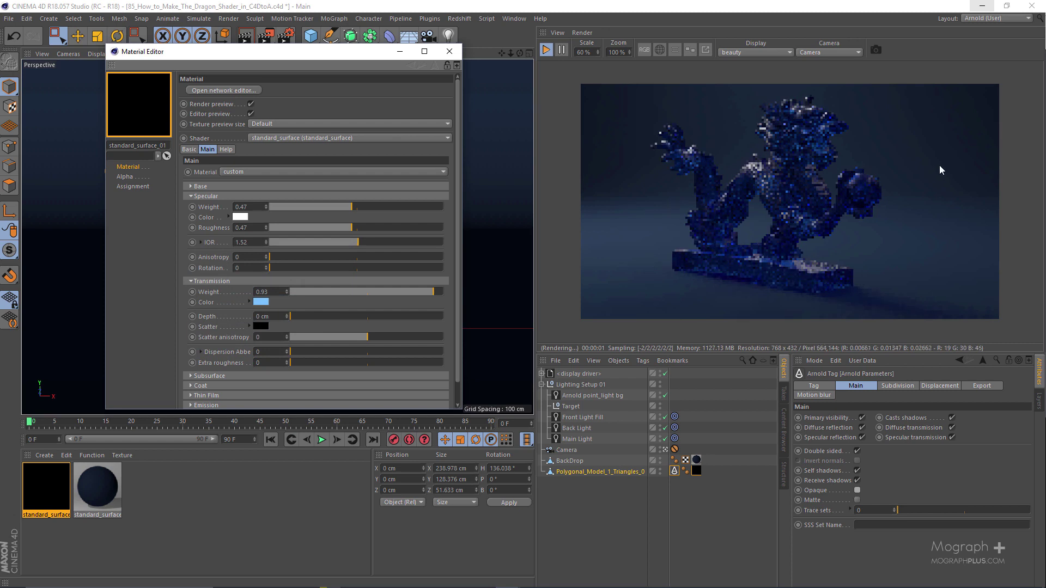
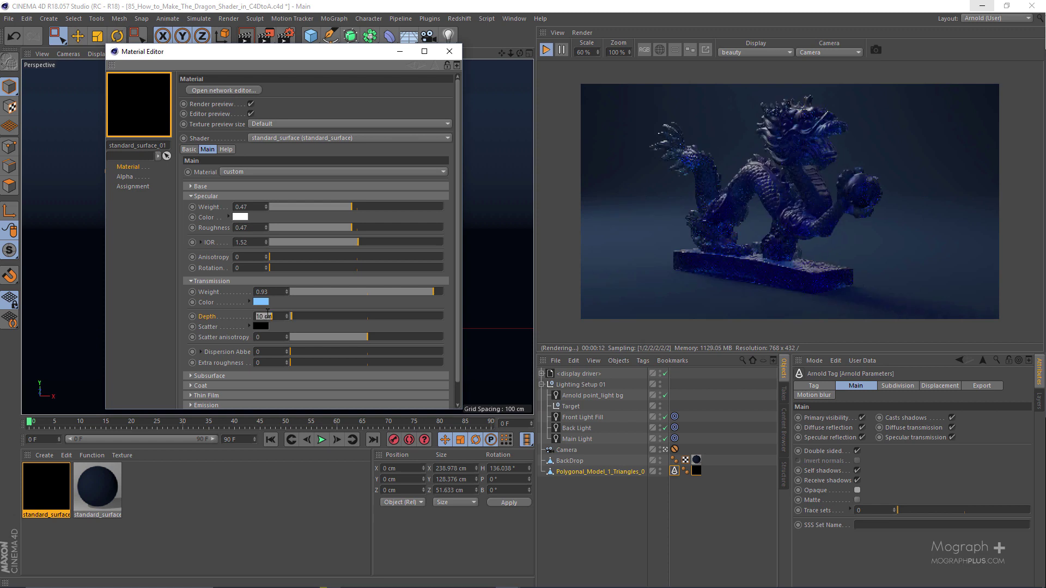
- Try transmission depths of 20 cm and 200 cm on the dragon material
{"action": "type", "text": "220"}
{"action": "key", "text": "Return"}
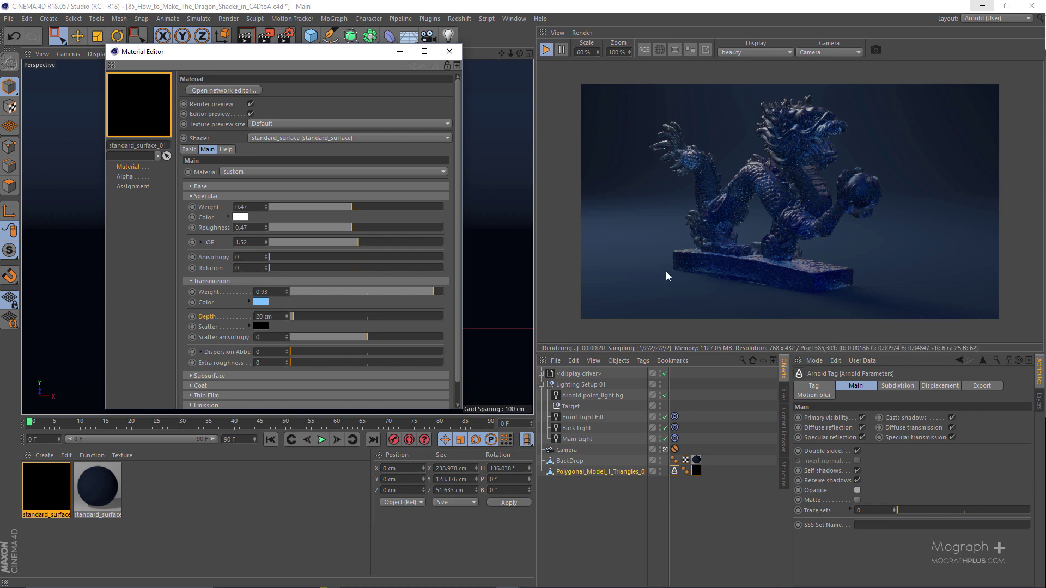
{"action": "left_click", "coordinate": [269, 316]}
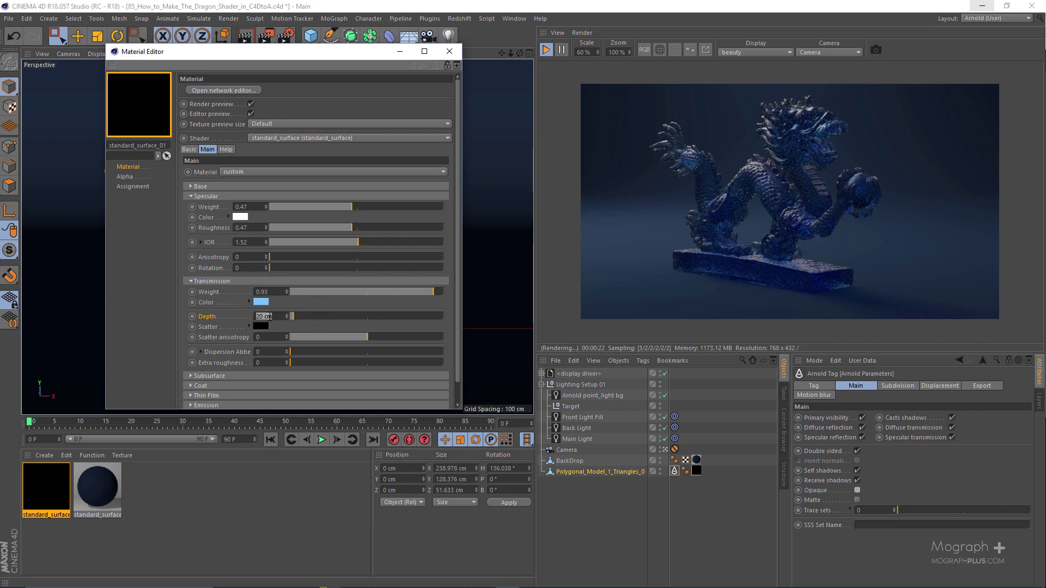
{"action": "type", "text": "200"}
{"action": "key", "text": "Return"}
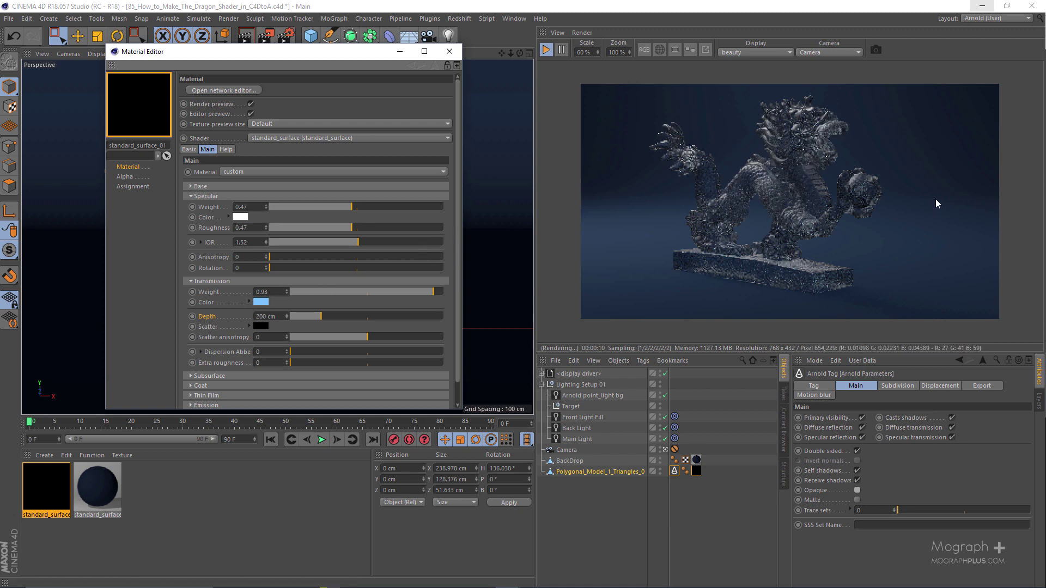
- Inspect the dragon's render up close and try a transmission depth of 50 cm
{"action": "scroll", "coordinate": [801, 216], "scroll_direction": "up", "scroll_amount": 2}
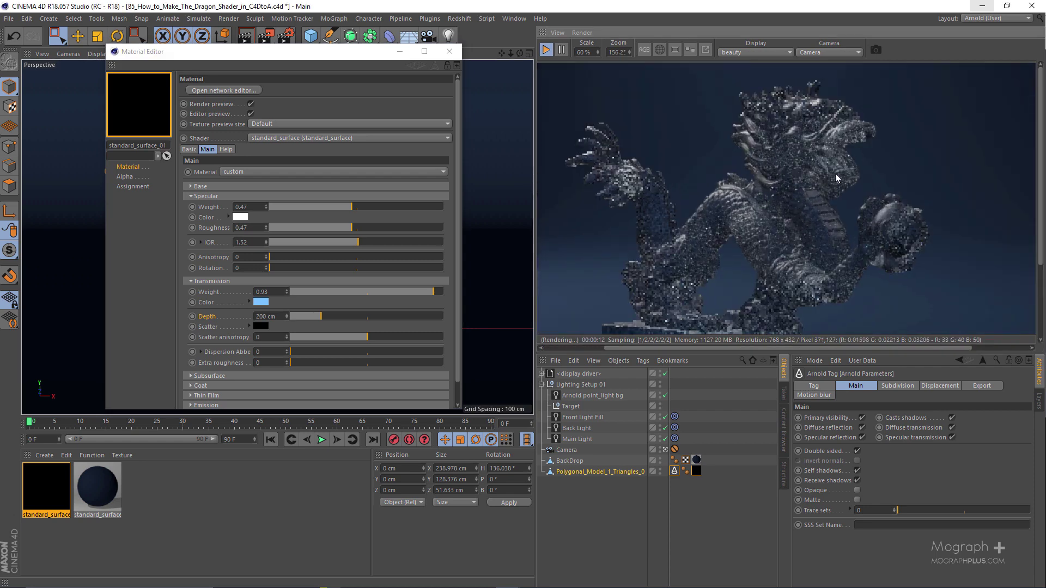
{"action": "left_click", "coordinate": [278, 316]}
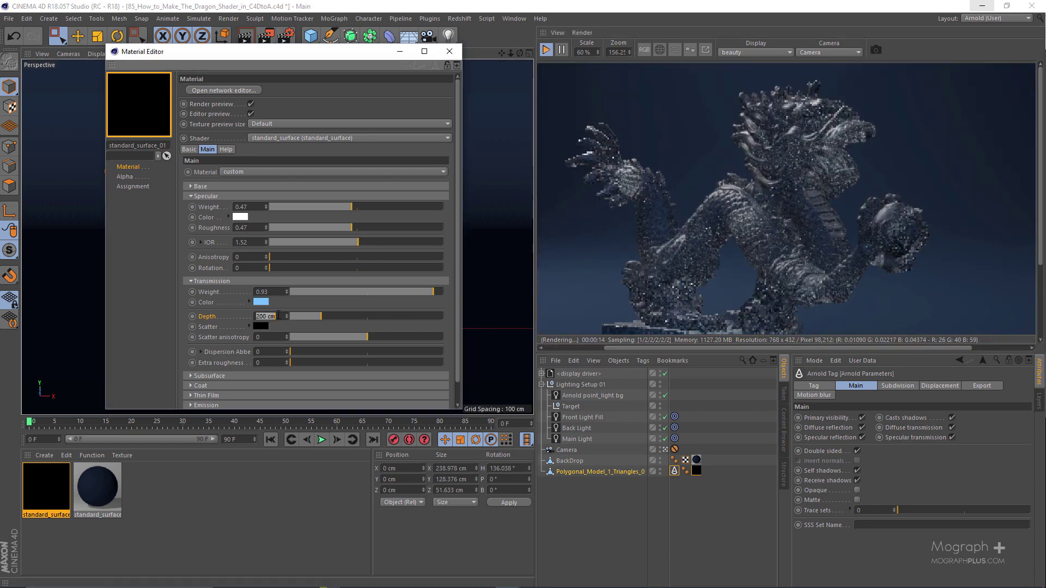
{"action": "type", "text": "50"}
{"action": "key", "text": "Return"}
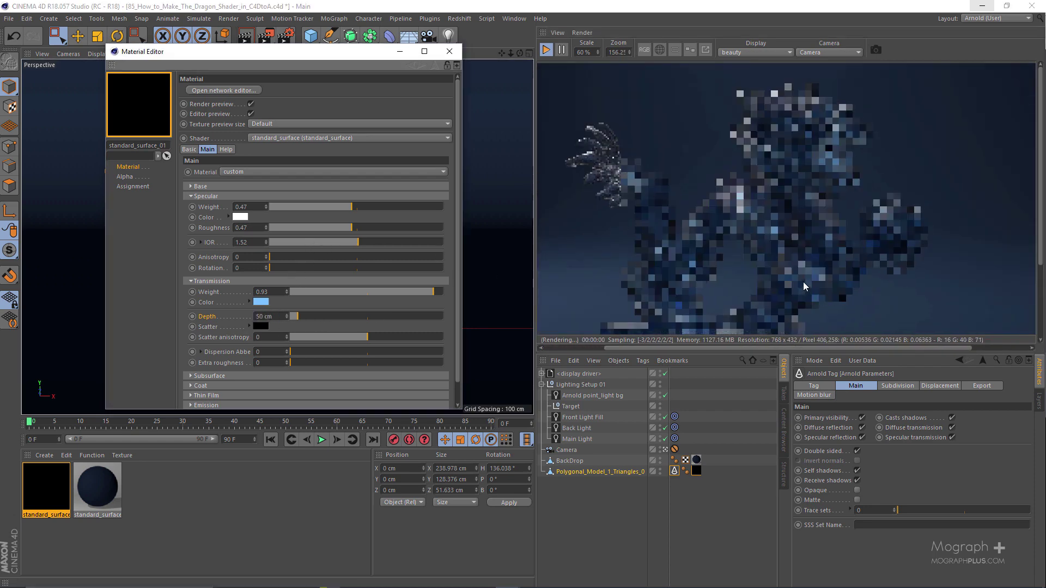
{"action": "scroll", "coordinate": [769, 235], "scroll_direction": "down", "scroll_amount": 2}
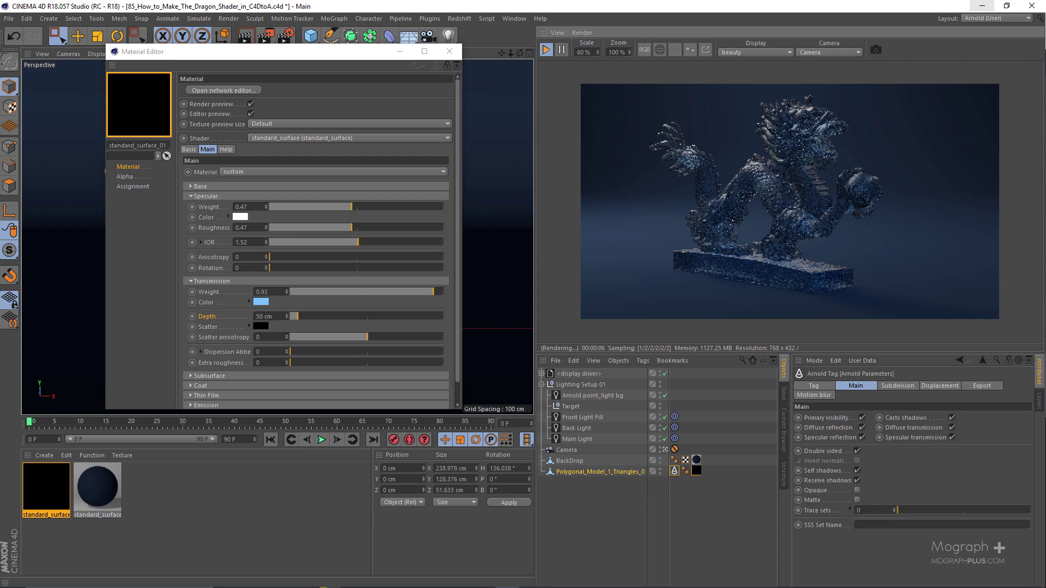
- Change the transmission color to the pale cyan swatch from the saved color palette
{"action": "left_click", "coordinate": [262, 302]}
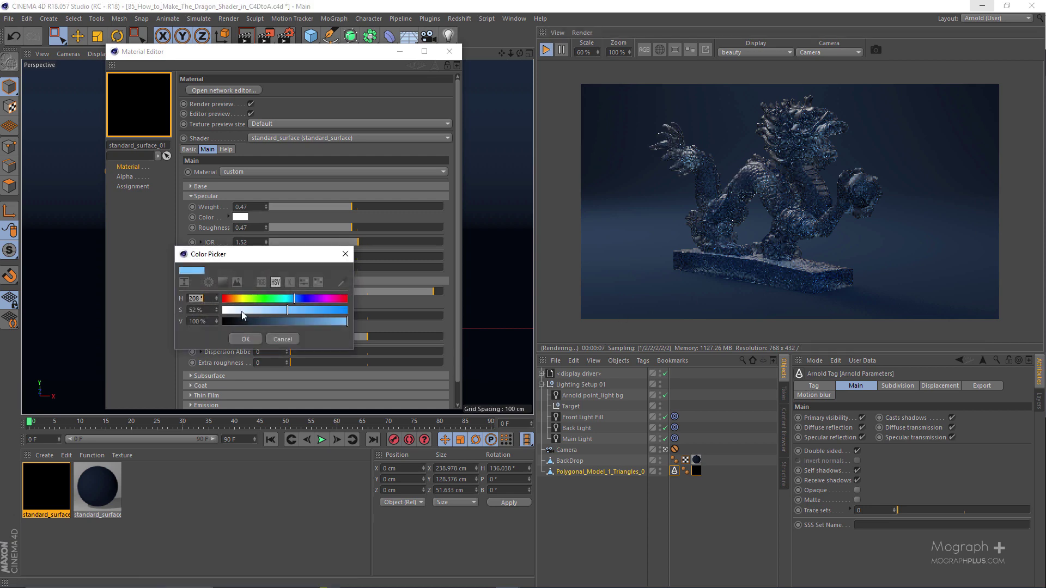
{"action": "left_click", "coordinate": [318, 281]}
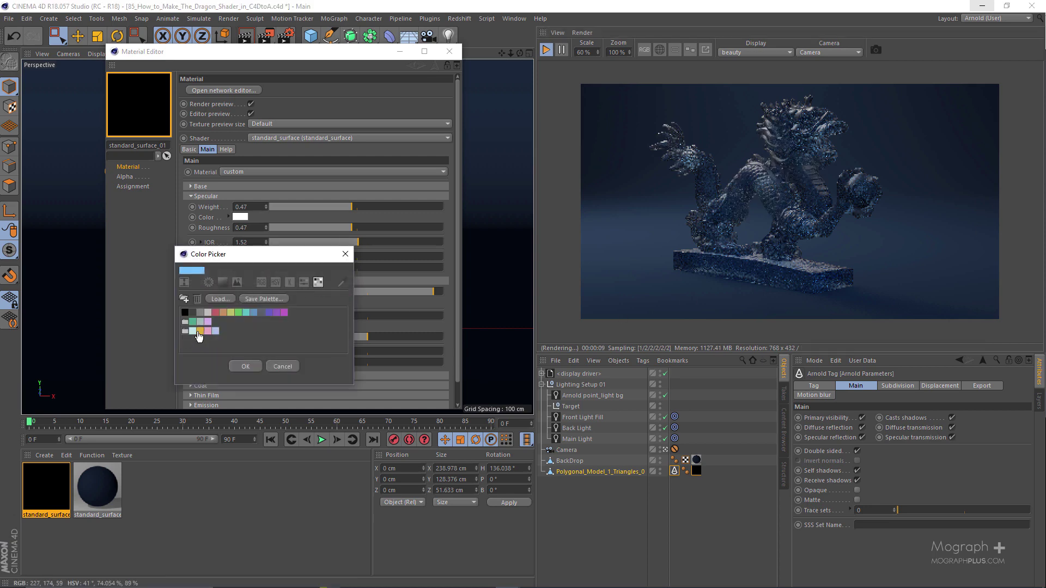
{"action": "left_click", "coordinate": [193, 330]}
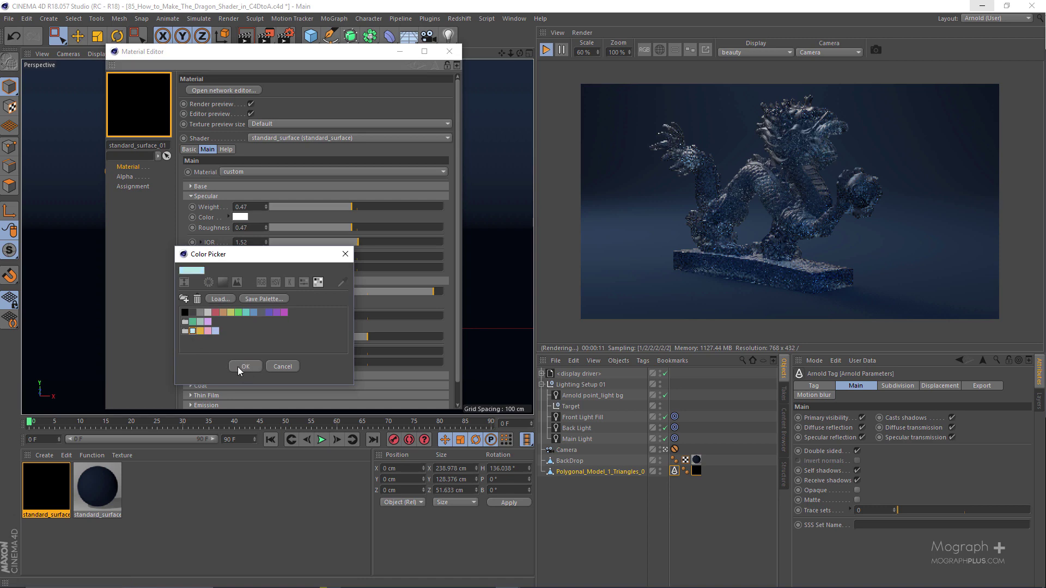
{"action": "left_click", "coordinate": [238, 367]}
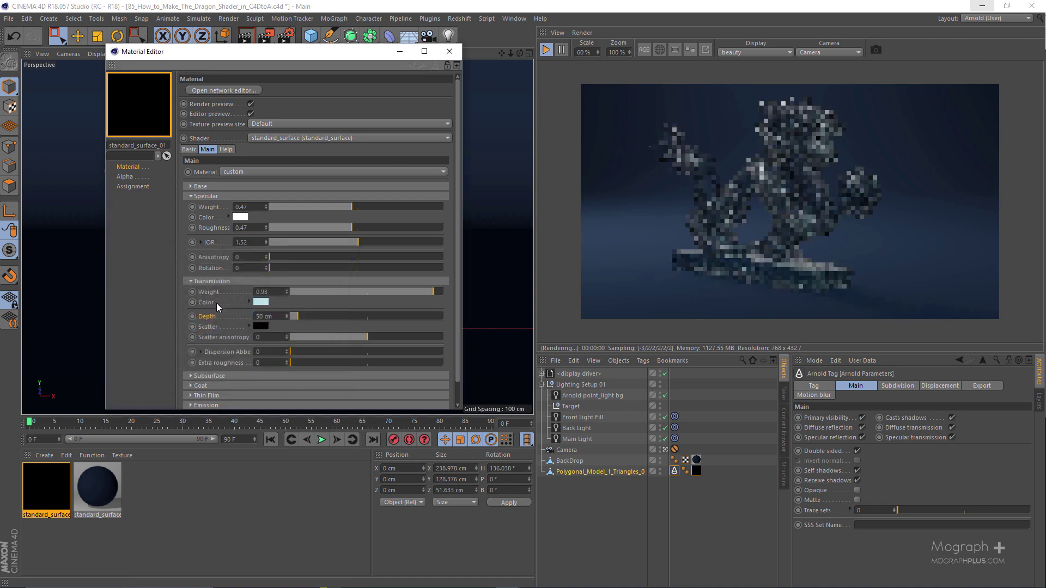
- Set the dragon material's transmission depth to 3 cm
{"action": "double_click", "coordinate": [267, 317]}
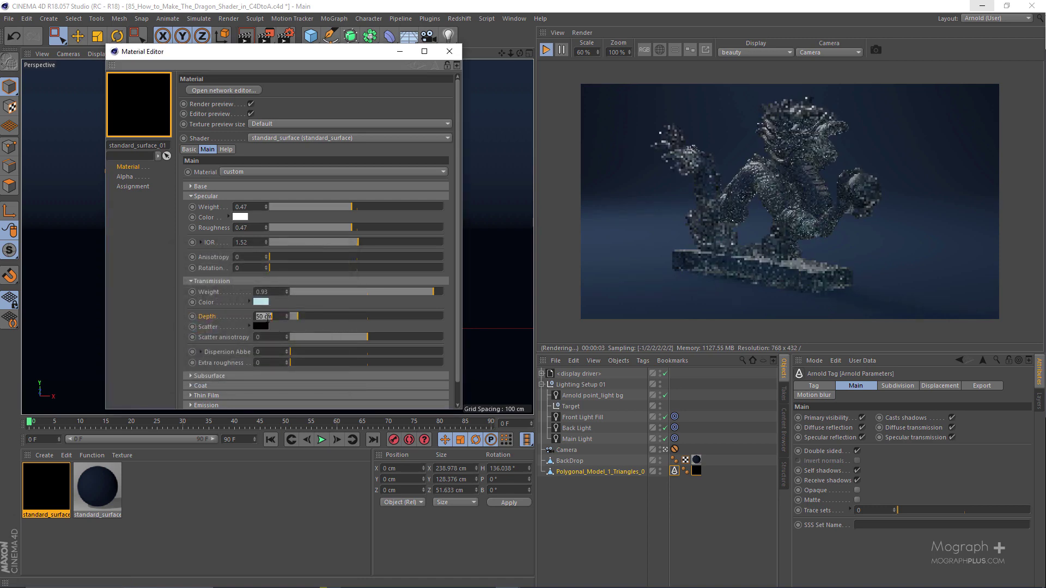
{"action": "type", "text": "3"}
{"action": "key", "text": "Return"}
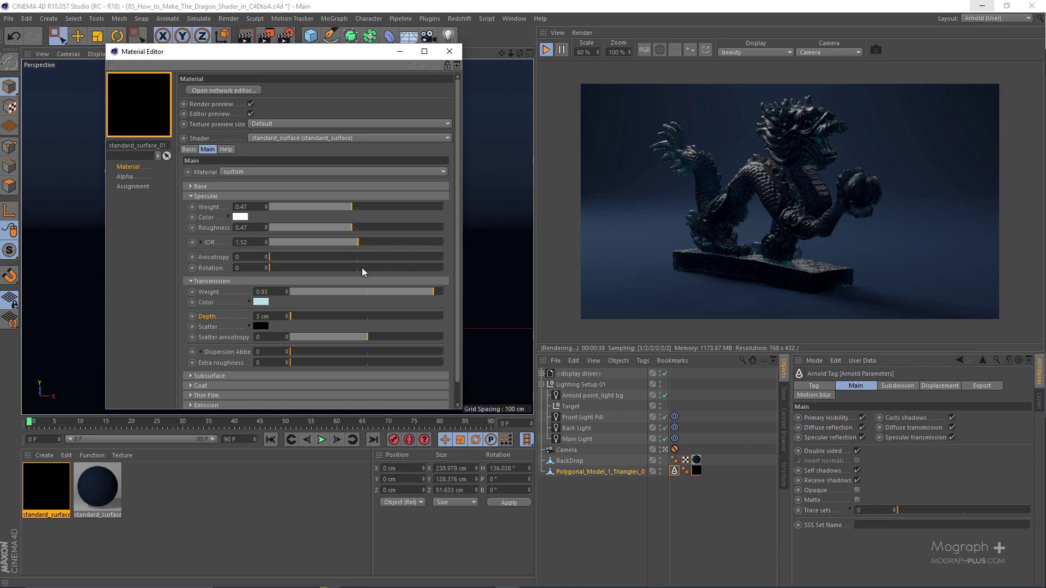
- Set the transmission scatter color to a neutral gray with 71% value
{"action": "left_click", "coordinate": [259, 326]}
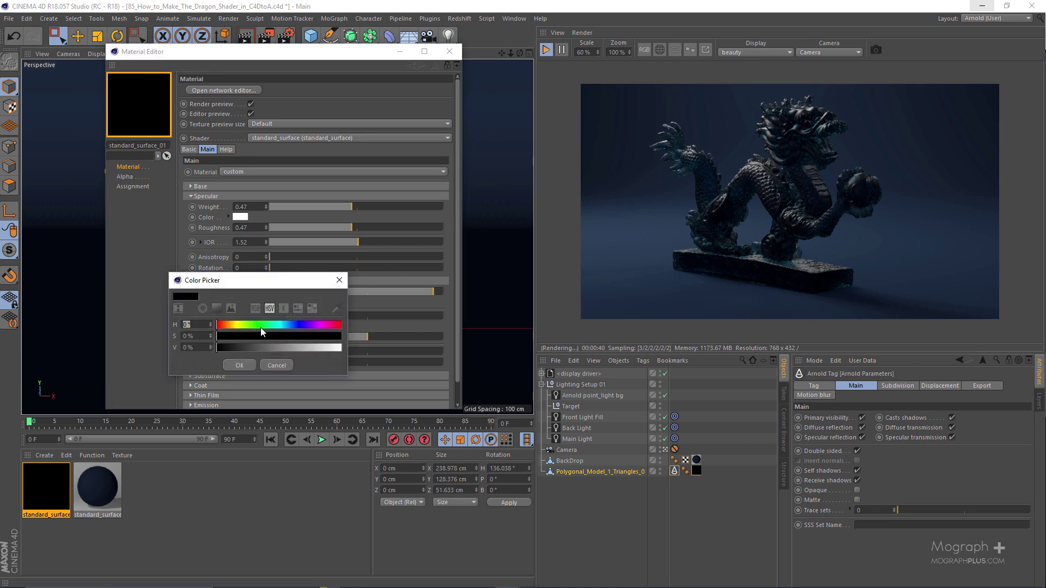
{"action": "left_click_drag", "start_coordinate": [279, 282], "coordinate": [171, 222]}
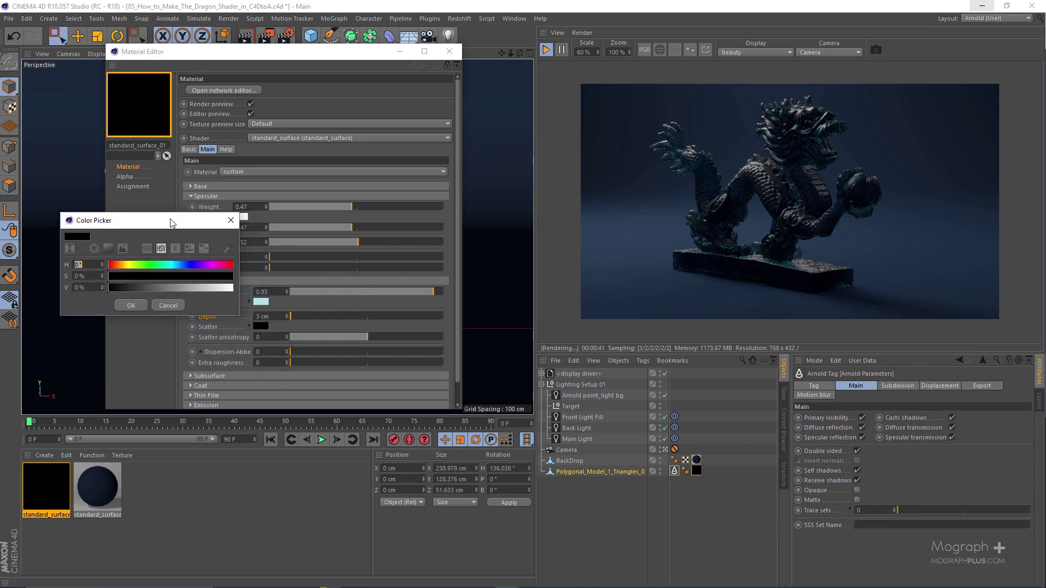
{"action": "left_click_drag", "start_coordinate": [173, 288], "coordinate": [197, 287]}
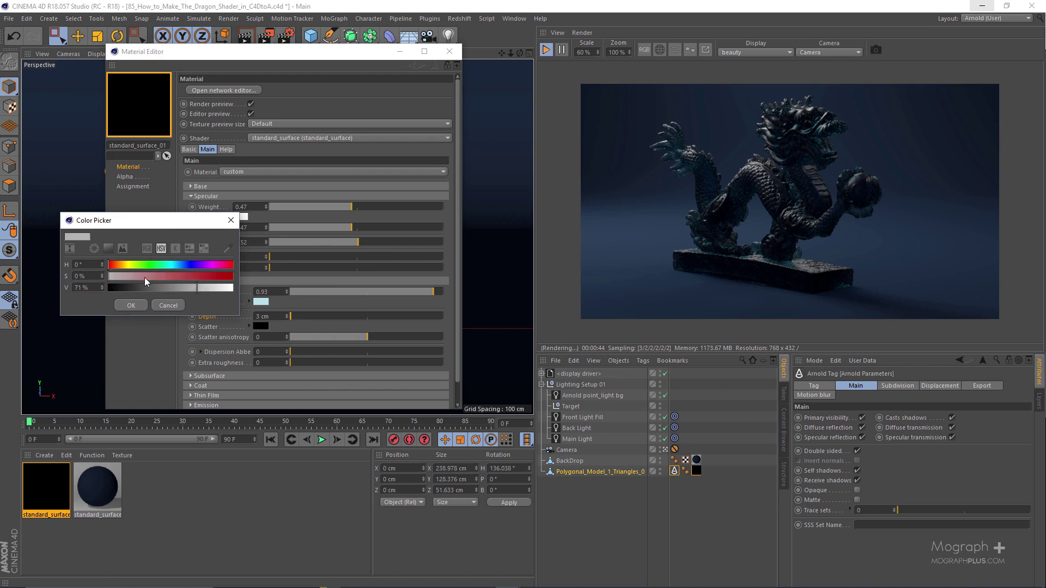
{"action": "left_click", "coordinate": [139, 308]}
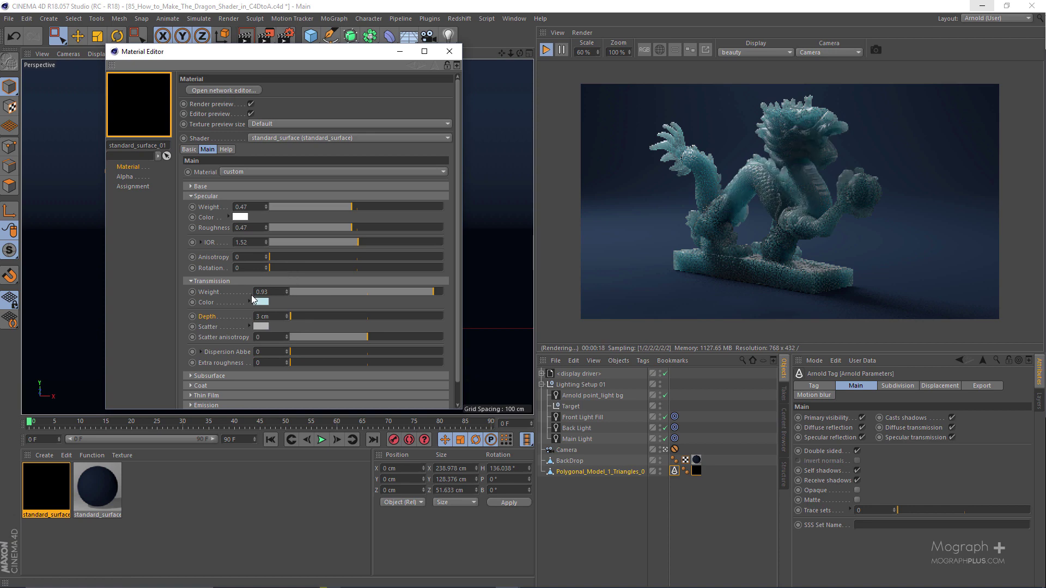
- Change the transmission scatter color to the saved palette's orange-yellow swatch, RGB 227, 174, 59
{"action": "left_click", "coordinate": [263, 328]}
{"action": "left_click_drag", "start_coordinate": [254, 294], "coordinate": [255, 226]}
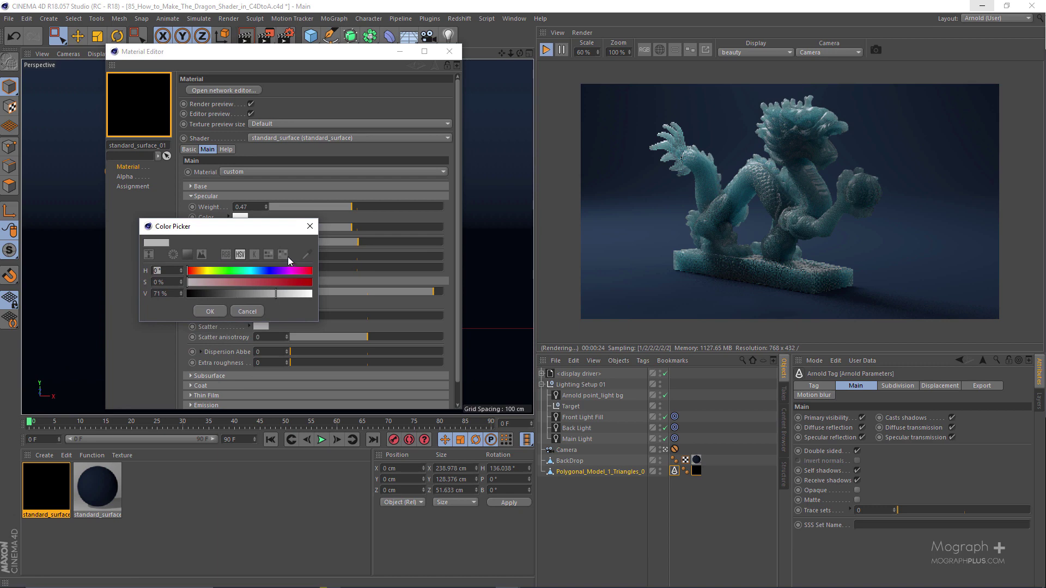
{"action": "left_click", "coordinate": [283, 254]}
{"action": "left_click", "coordinate": [165, 303]}
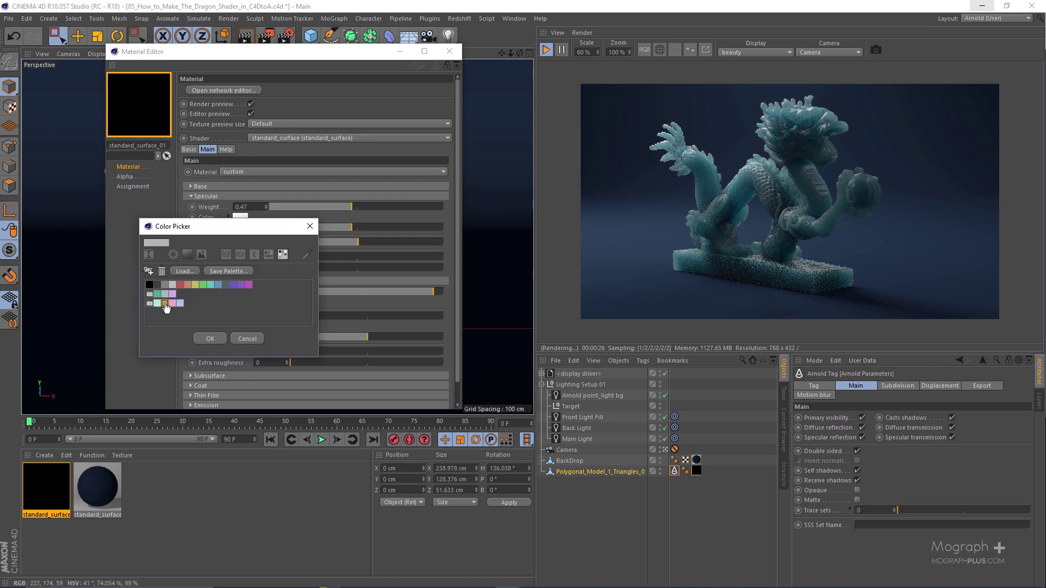
{"action": "left_click", "coordinate": [210, 339]}
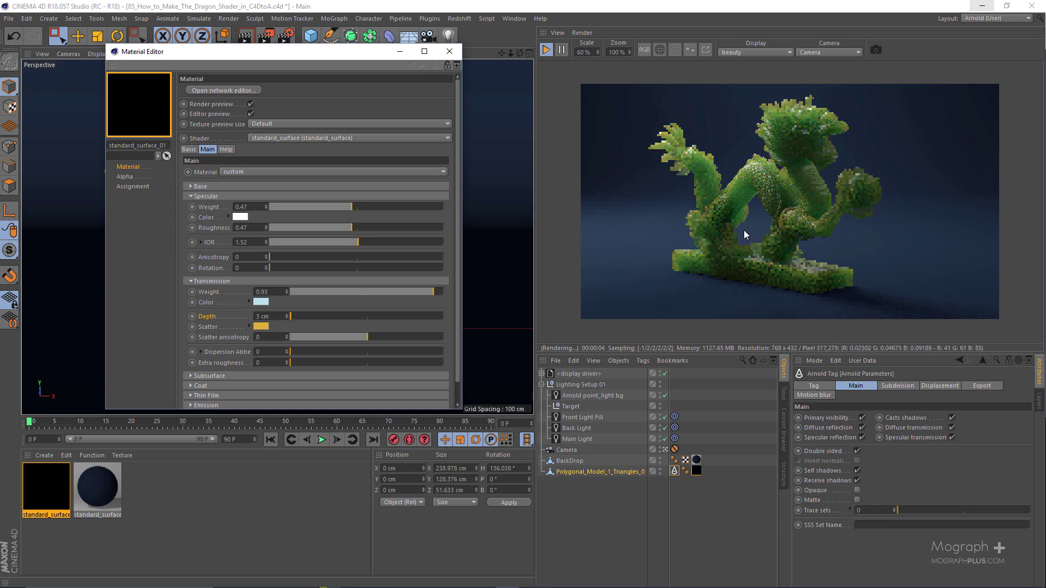
- Try a specular roughness of 0.08 on the dragon material, and settle on 0.45
{"action": "scroll", "coordinate": [715, 192], "scroll_direction": "up", "scroll_amount": 1}
{"action": "scroll", "coordinate": [715, 191], "scroll_direction": "up", "scroll_amount": 1}
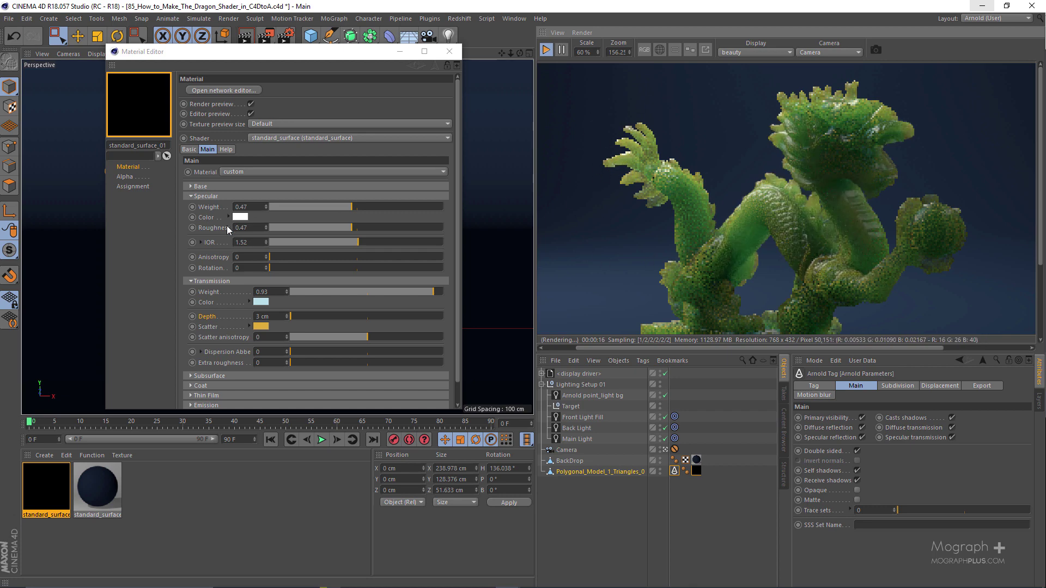
{"action": "left_click_drag", "start_coordinate": [312, 228], "coordinate": [284, 227]}
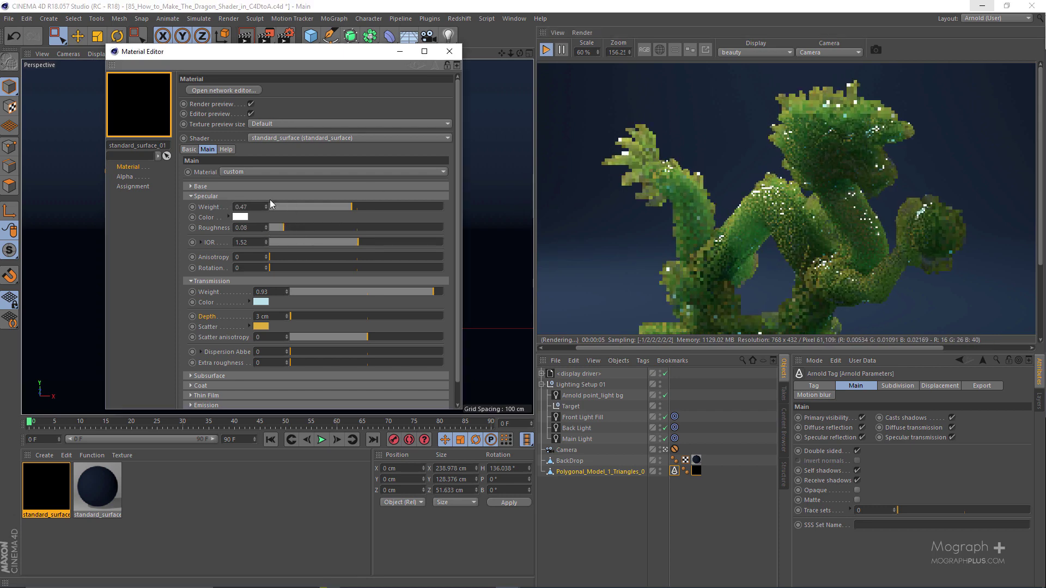
{"action": "left_click_drag", "start_coordinate": [331, 231], "coordinate": [349, 227]}
{"action": "scroll", "coordinate": [243, 297], "scroll_direction": "down", "scroll_amount": 1}
{"action": "scroll", "coordinate": [240, 288], "scroll_direction": "down", "scroll_amount": 1}
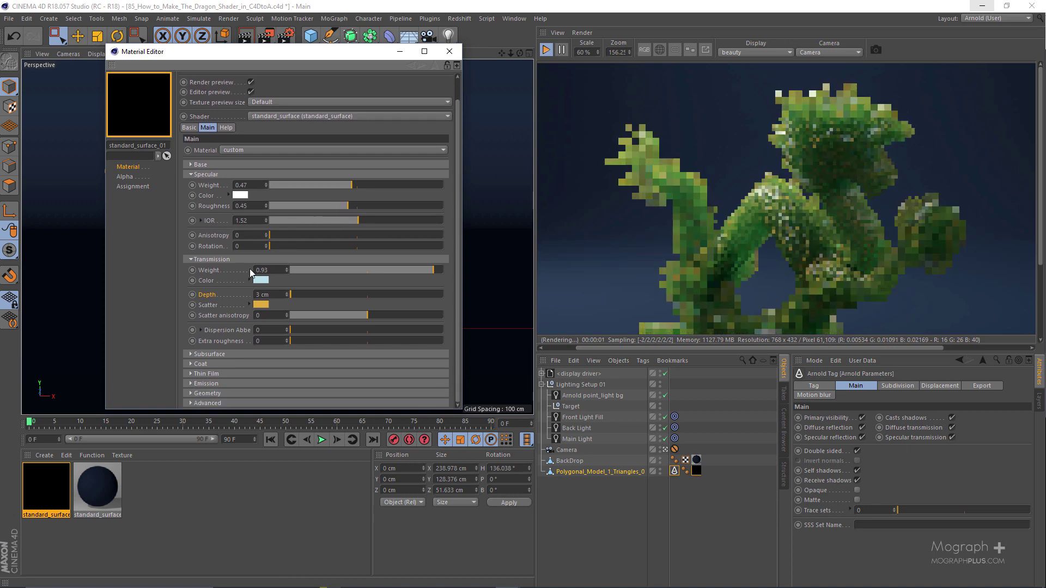
- Try transmission scatter anisotropy values of 0.73 and -0.73 on the dragon material
{"action": "scroll", "coordinate": [767, 175], "scroll_direction": "down", "scroll_amount": 1}
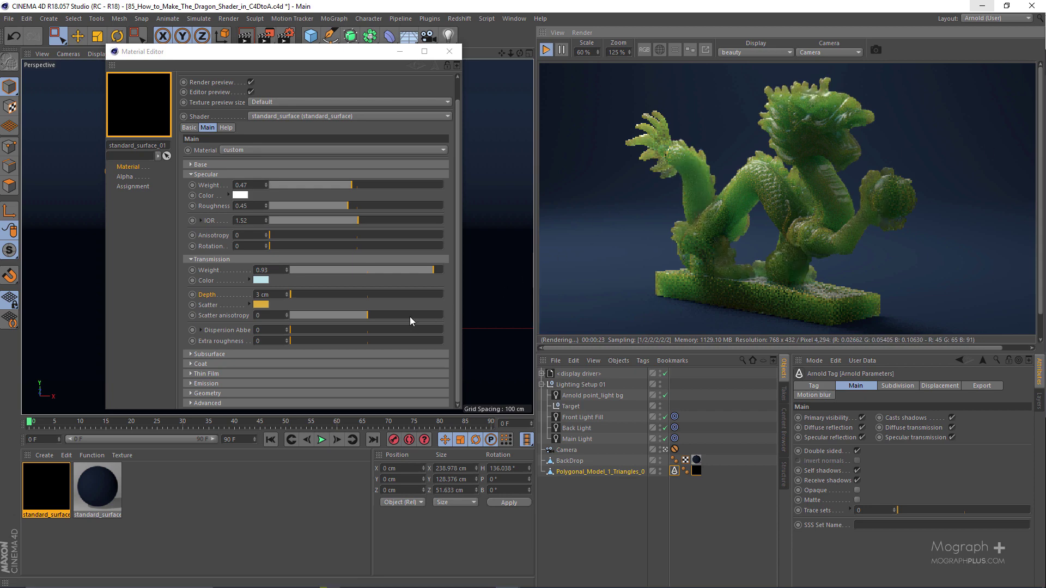
{"action": "left_click_drag", "start_coordinate": [410, 316], "coordinate": [423, 315]}
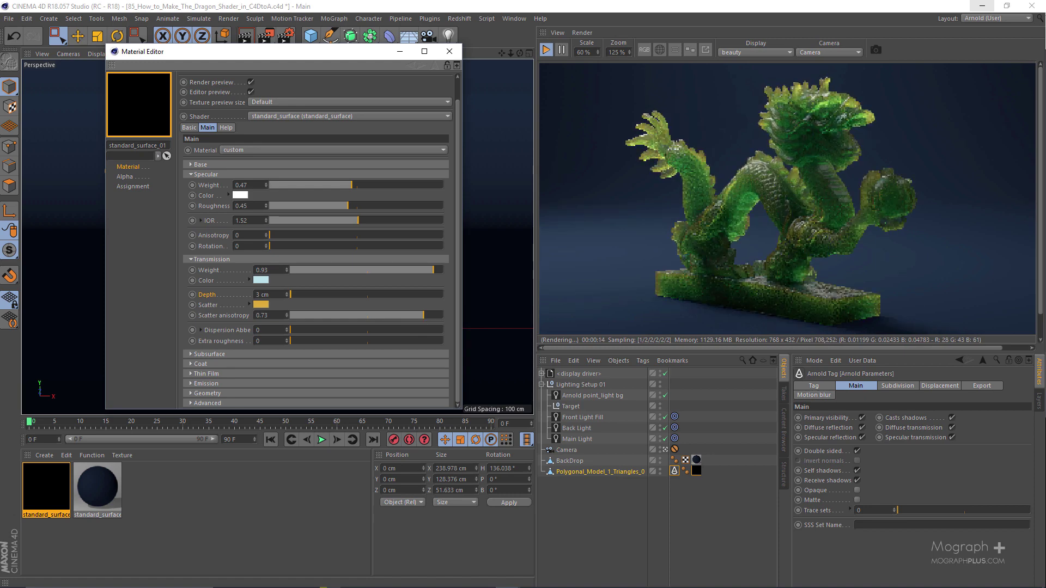
{"action": "left_click_drag", "start_coordinate": [328, 317], "coordinate": [310, 317]}
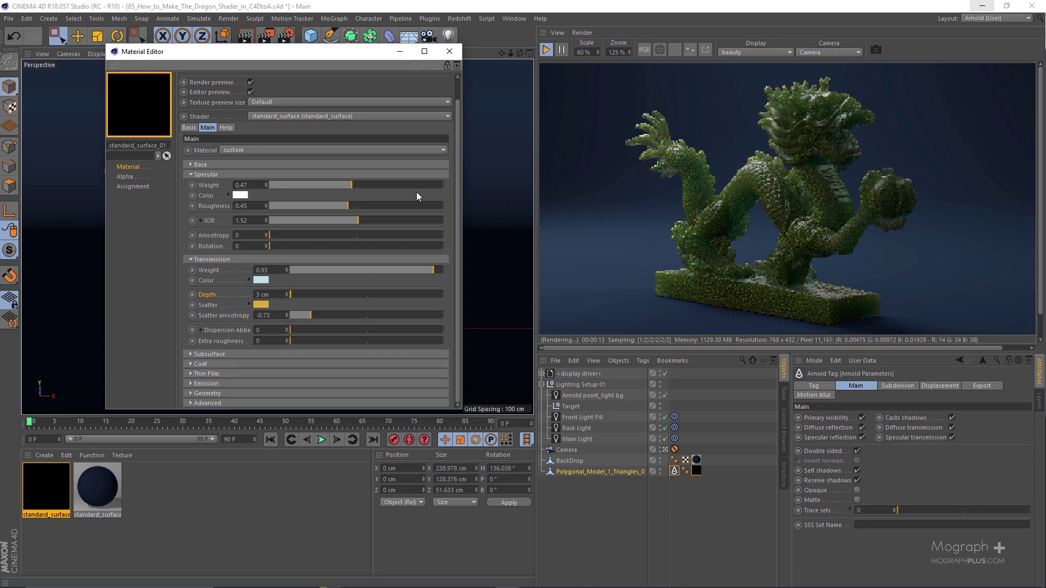
{"action": "left_click", "coordinate": [767, 207]}
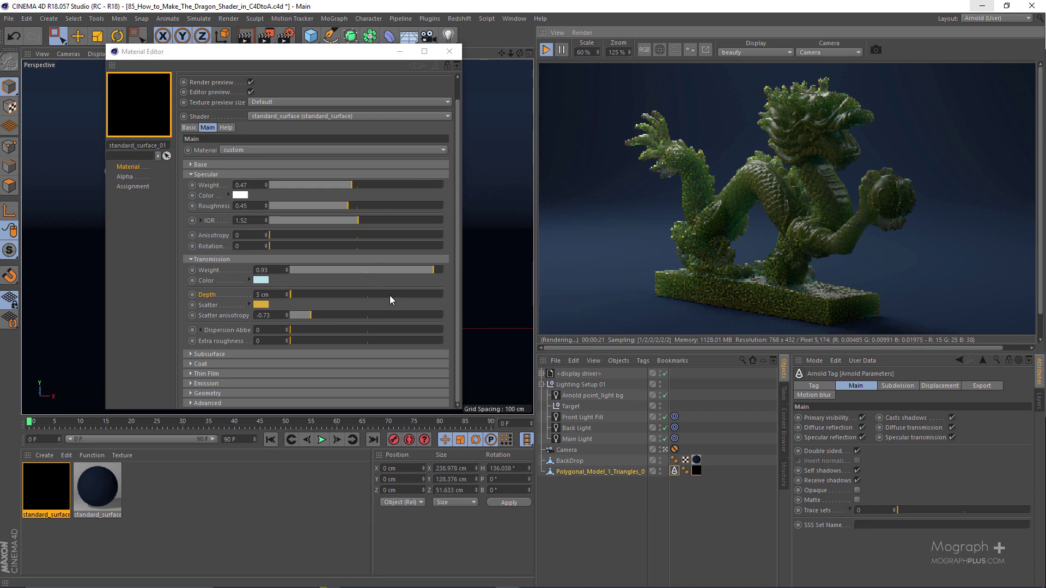
- Set the dragon material's transmission scatter anisotropy to 0.68
{"action": "left_click", "coordinate": [413, 316]}
{"action": "left_click_drag", "start_coordinate": [414, 315], "coordinate": [417, 316]}
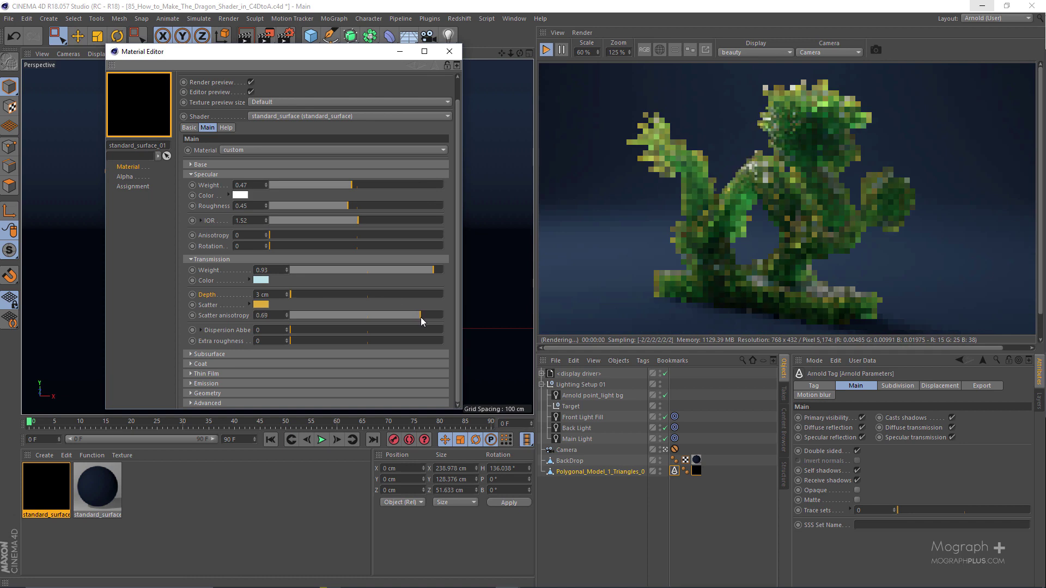
{"action": "left_click_drag", "start_coordinate": [421, 317], "coordinate": [419, 317]}
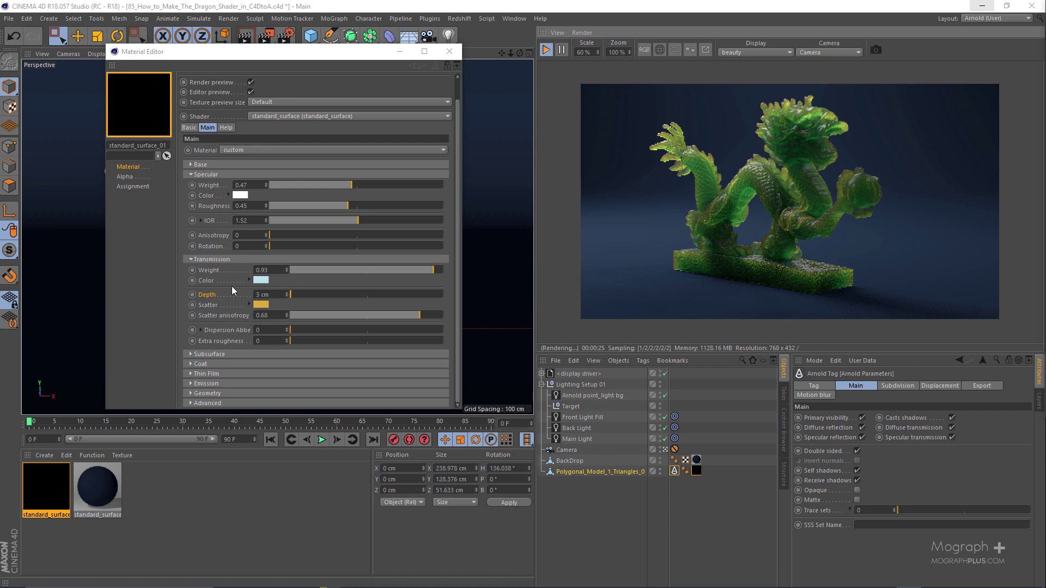
- Reduce the dragon material's transmission weight to 0 and set its subsurface weight to 0.55
{"action": "left_click", "coordinate": [231, 354]}
{"action": "scroll", "coordinate": [225, 325], "scroll_direction": "down", "scroll_amount": 2}
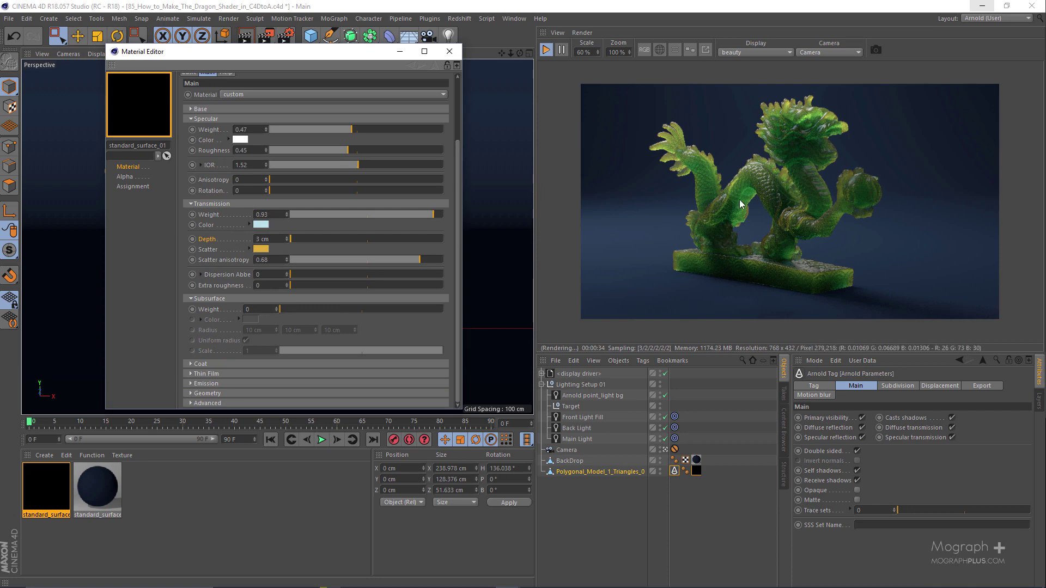
{"action": "scroll", "coordinate": [767, 205], "scroll_direction": "up", "scroll_amount": 2}
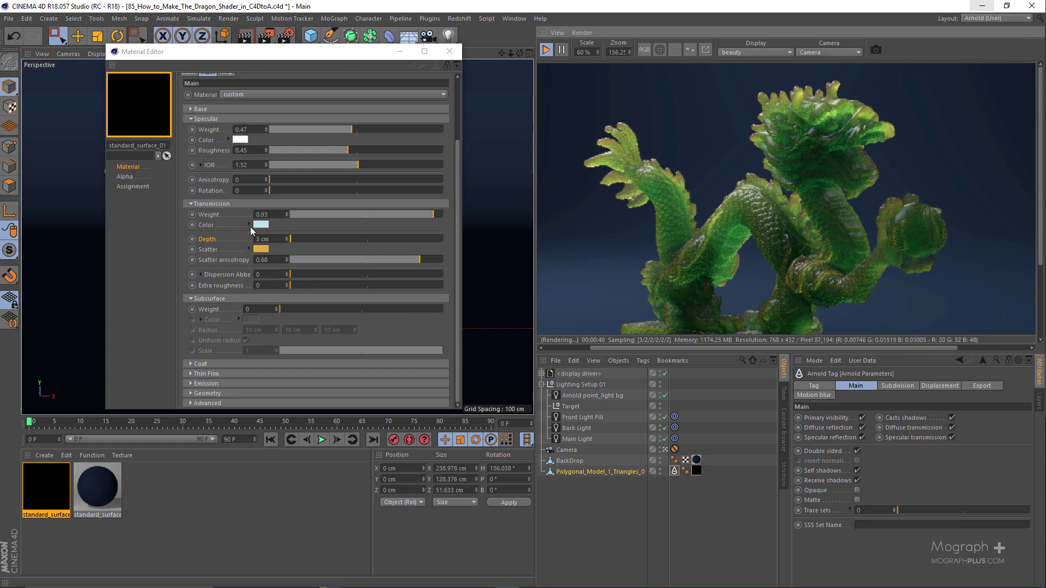
{"action": "left_click_drag", "start_coordinate": [315, 214], "coordinate": [233, 224]}
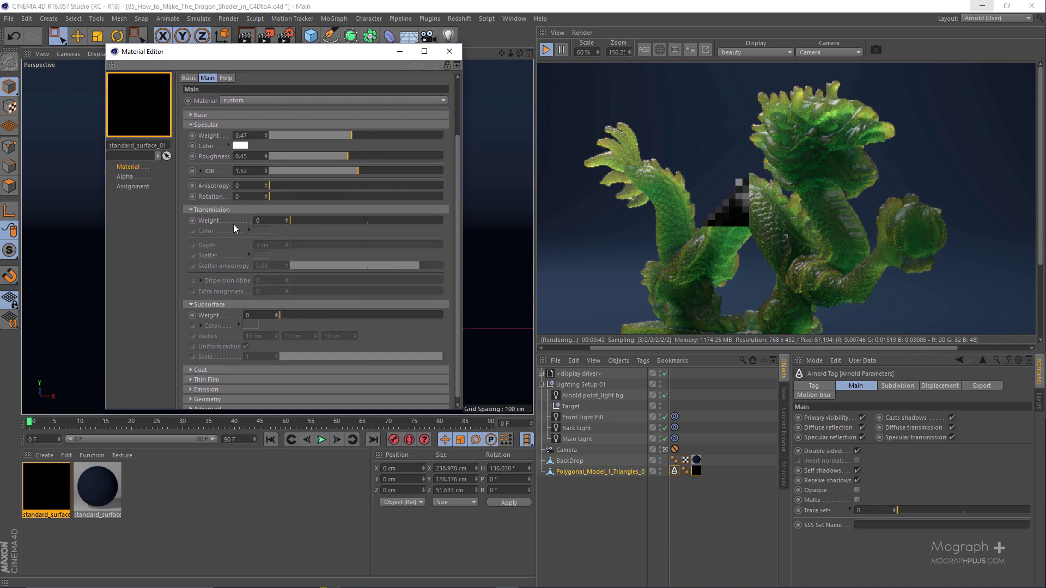
{"action": "scroll", "coordinate": [721, 227], "scroll_direction": "down", "scroll_amount": 2}
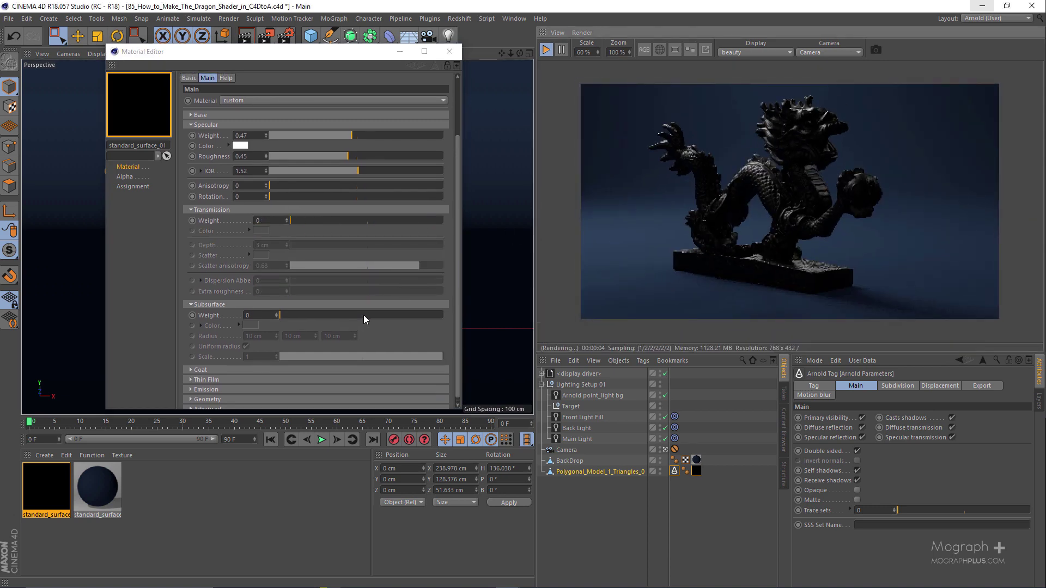
{"action": "left_click_drag", "start_coordinate": [364, 315], "coordinate": [369, 315]}
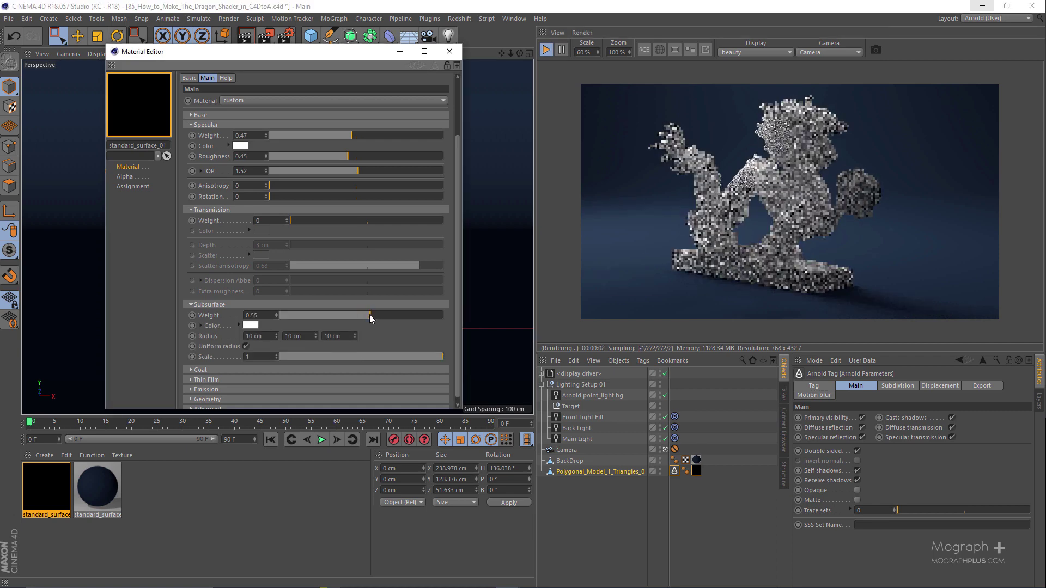
- Turn off the uniform subsurface radius and set the three radius values to 1 cm, 4 cm and 4 cm
{"action": "left_click", "coordinate": [246, 346]}
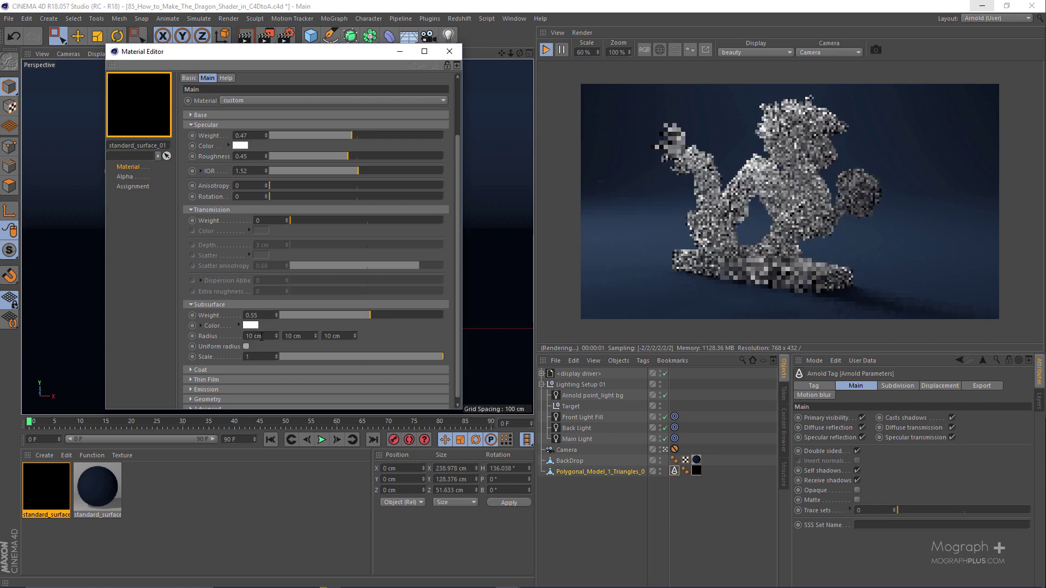
{"action": "left_click", "coordinate": [255, 336]}
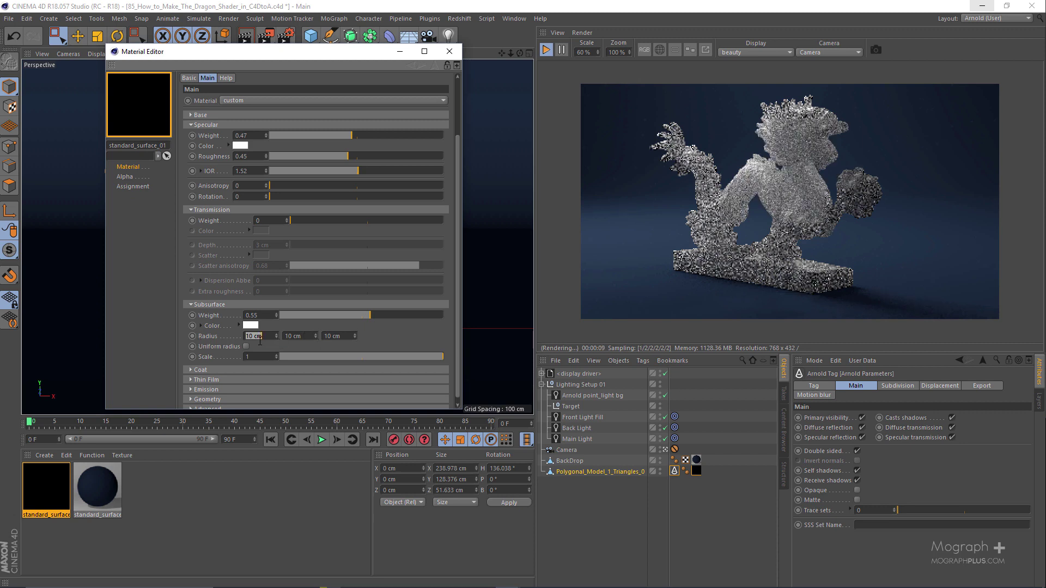
{"action": "type", "text": "1"}
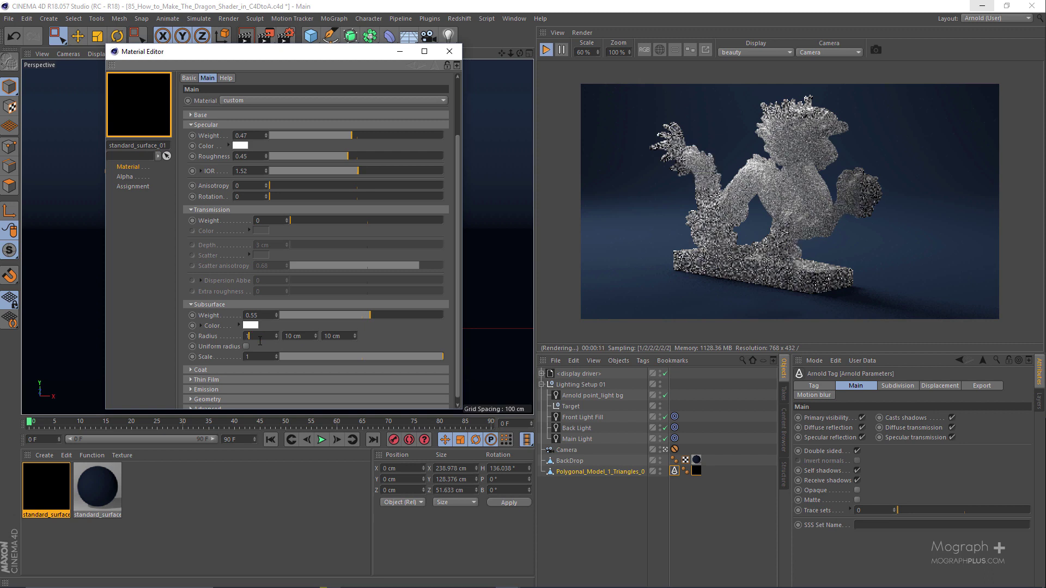
{"action": "key", "text": "Return"}
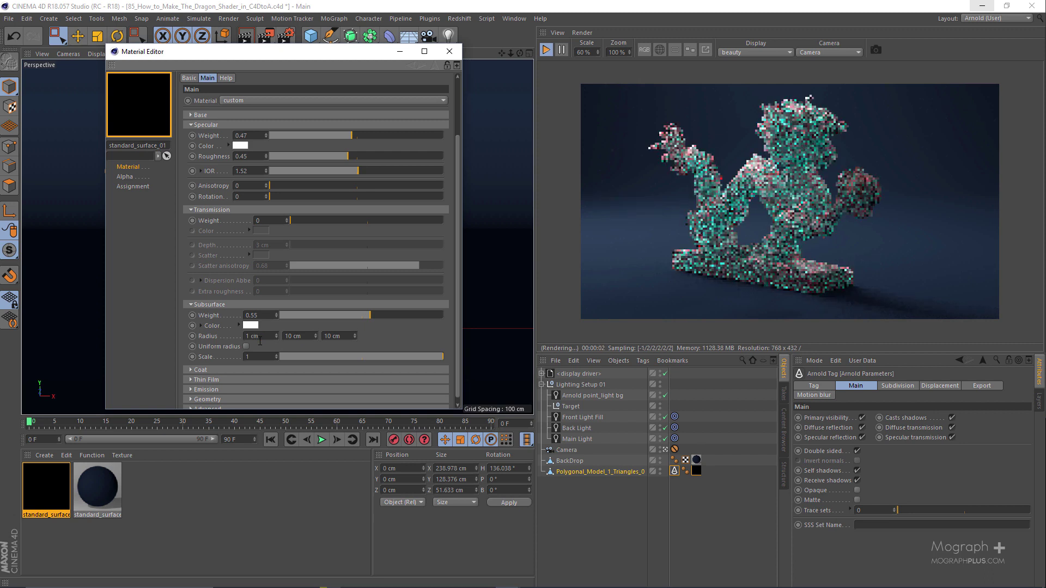
{"action": "key", "text": "Tab"}
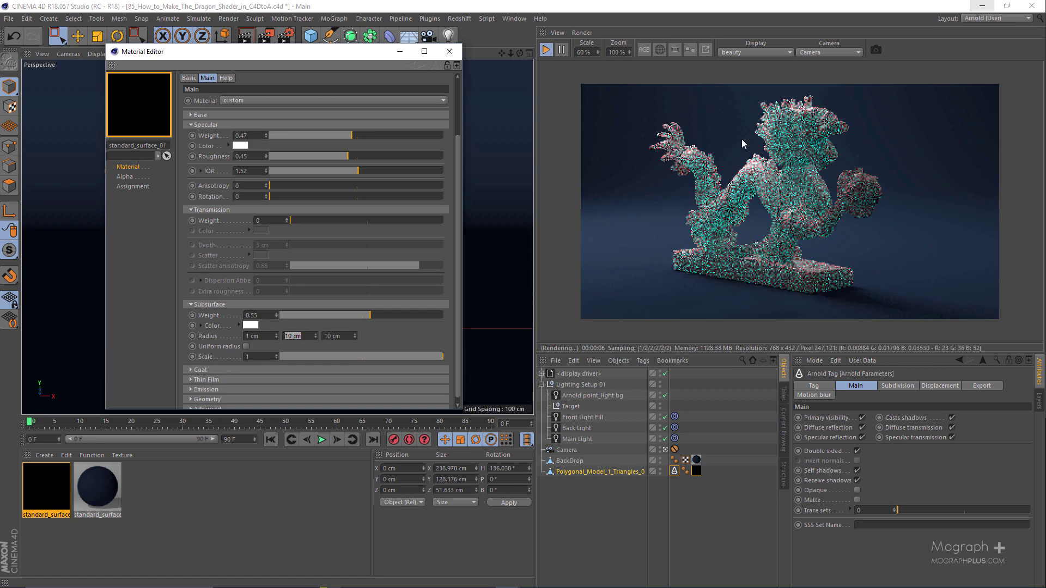
{"action": "scroll", "coordinate": [670, 177], "scroll_direction": "up", "scroll_amount": 2}
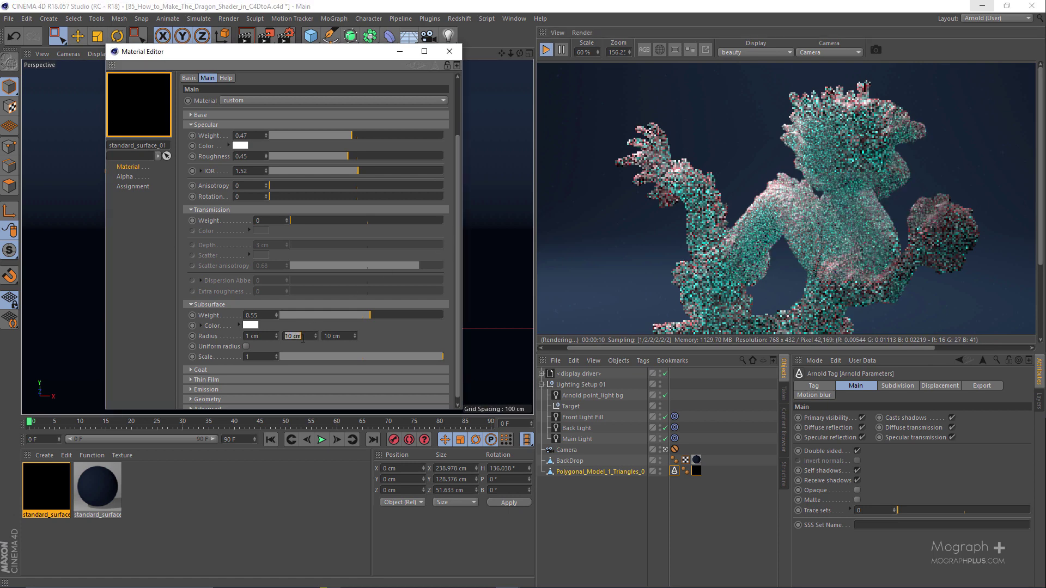
{"action": "type", "text": "4"}
{"action": "key", "text": "Return"}
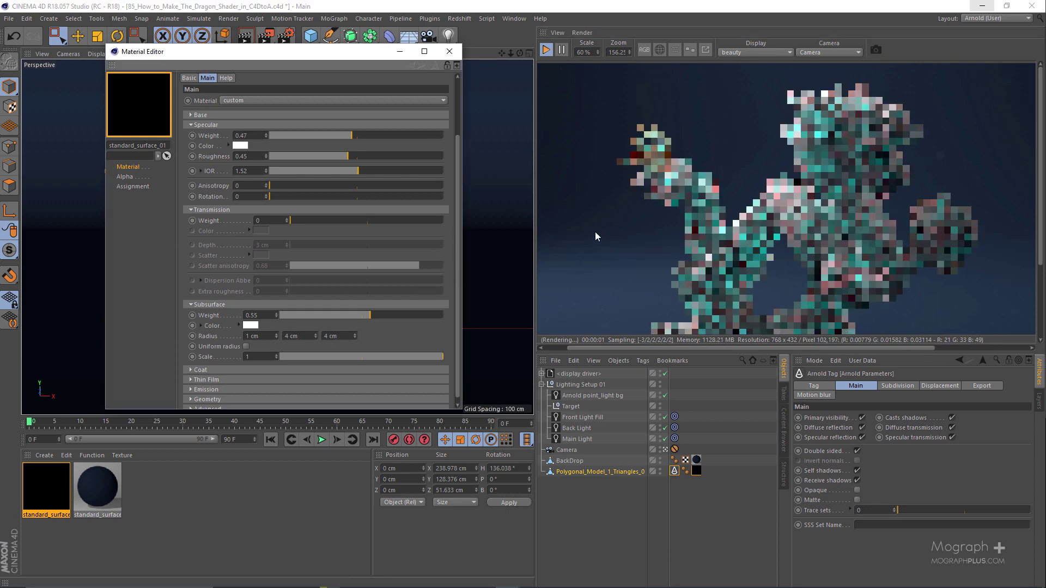
{"action": "scroll", "coordinate": [676, 215], "scroll_direction": "down", "scroll_amount": 2}
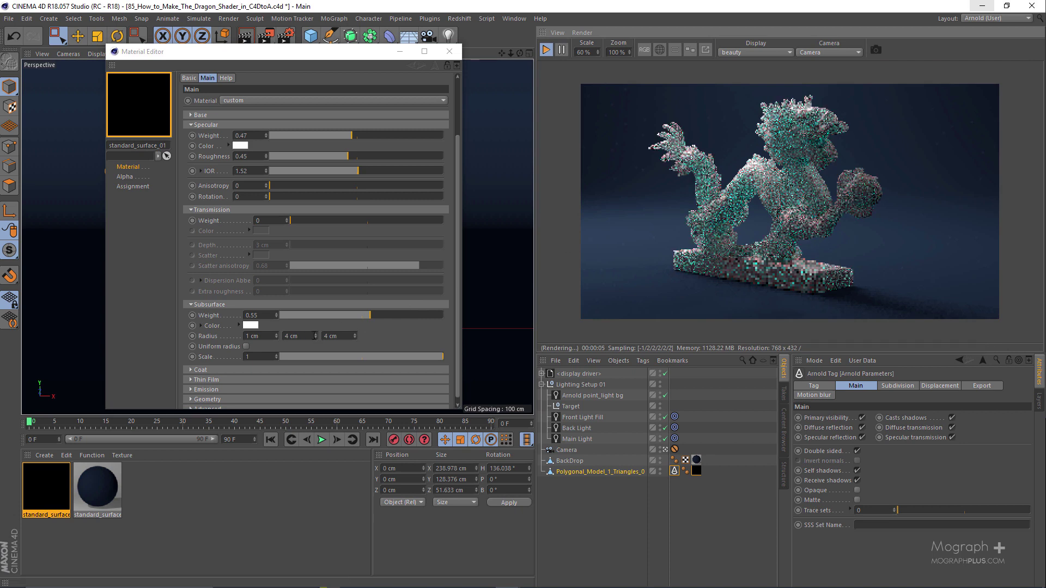
- Try 6 cm for the third and the second subsurface radius value in turn, setting each back to 4 cm
{"action": "left_click", "coordinate": [345, 335]}
{"action": "double_click", "coordinate": [345, 335]}
{"action": "type", "text": "6"}
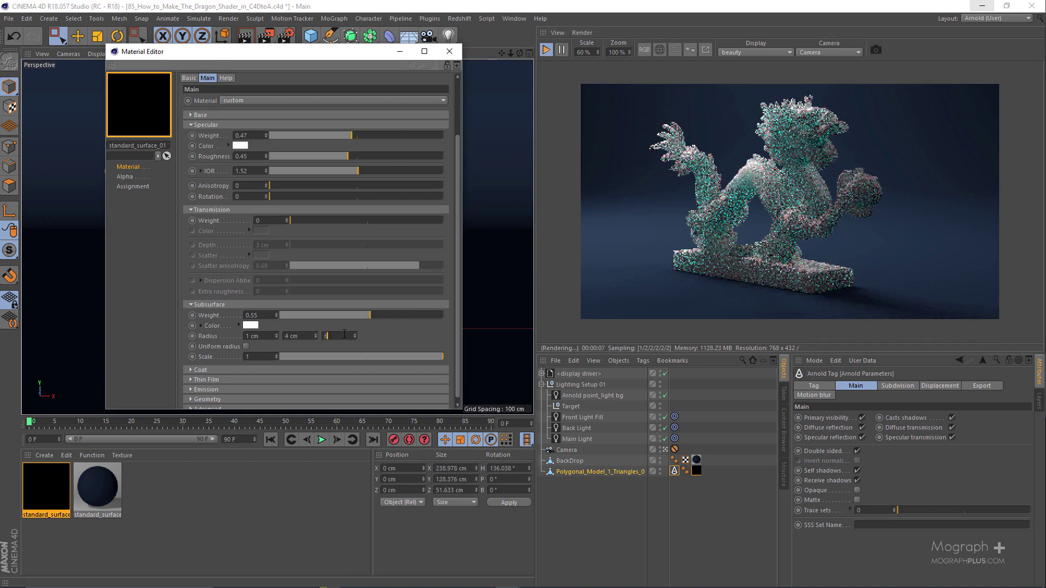
{"action": "key", "text": "Return"}
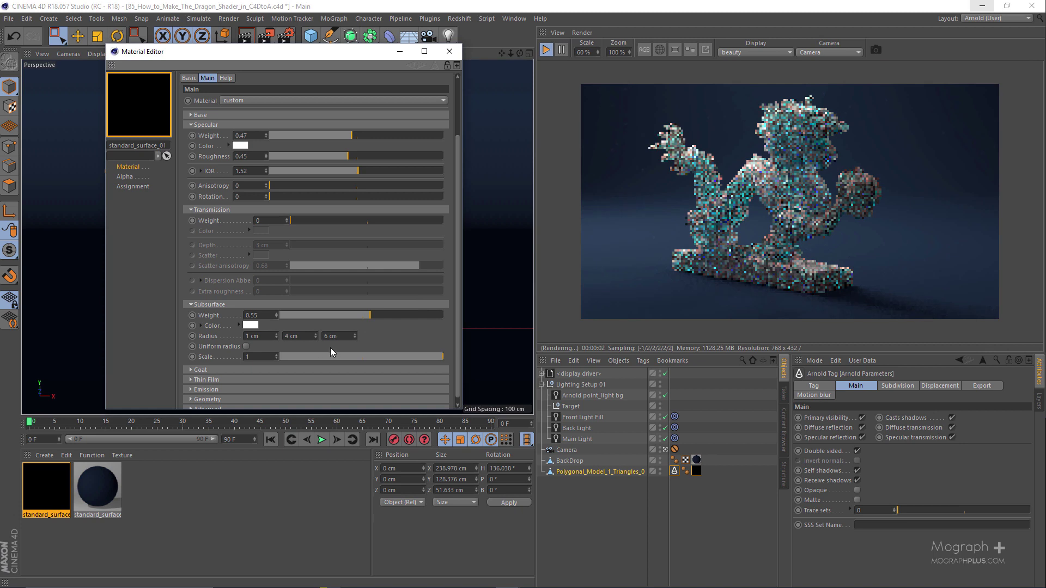
{"action": "double_click", "coordinate": [330, 335]}
{"action": "type", "text": "4"}
{"action": "key", "text": "Return"}
{"action": "double_click", "coordinate": [285, 336]}
{"action": "type", "text": "6"}
{"action": "key", "text": "Return"}
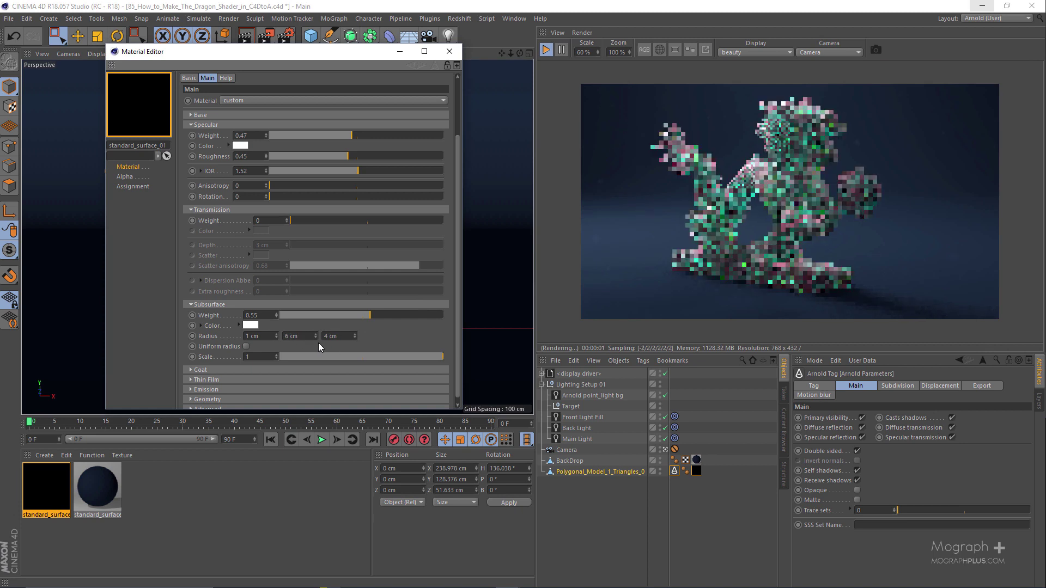
{"action": "left_click_drag", "start_coordinate": [318, 339], "coordinate": [307, 343]}
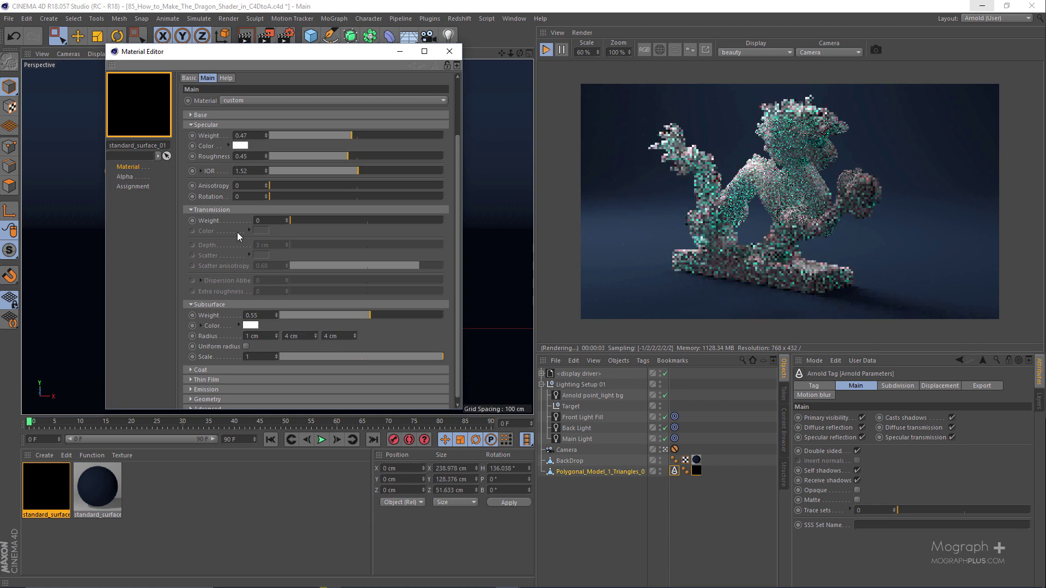
- Raise the dragon material's transmission weight to 0.93
{"action": "left_click", "coordinate": [415, 222]}
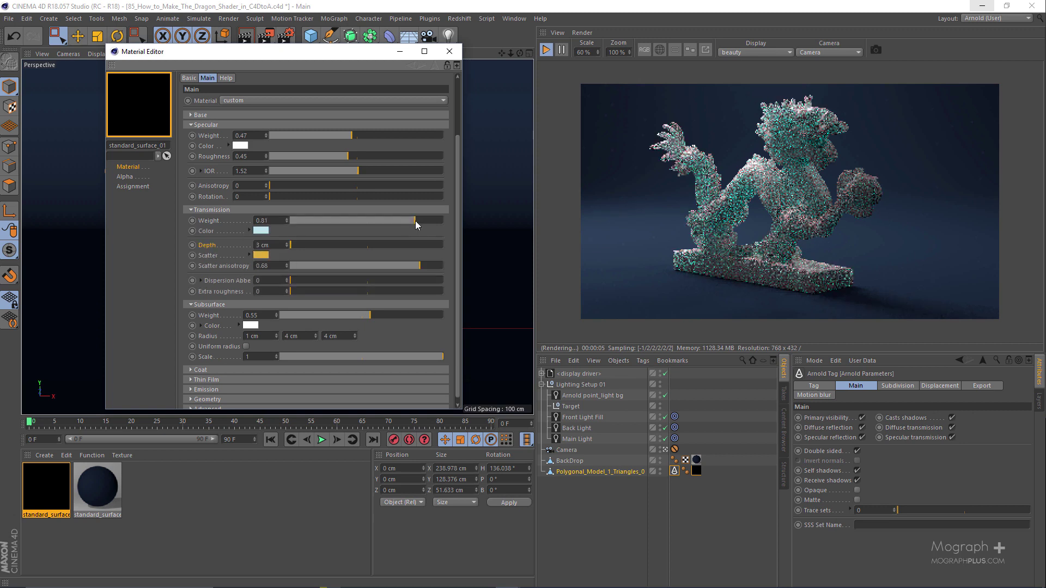
{"action": "left_click_drag", "start_coordinate": [416, 221], "coordinate": [417, 220]}
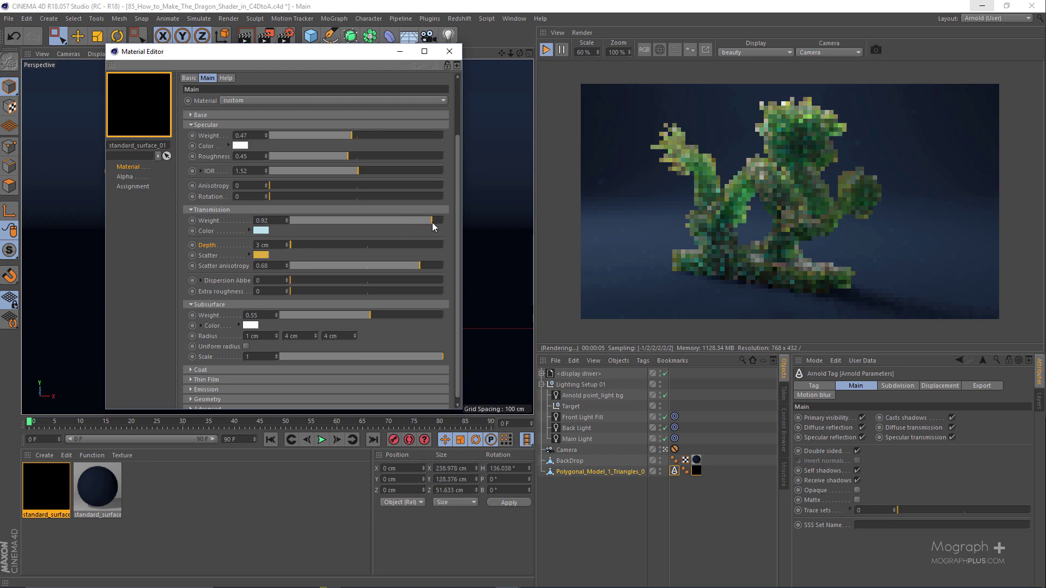
{"action": "left_click_drag", "start_coordinate": [433, 222], "coordinate": [433, 222]}
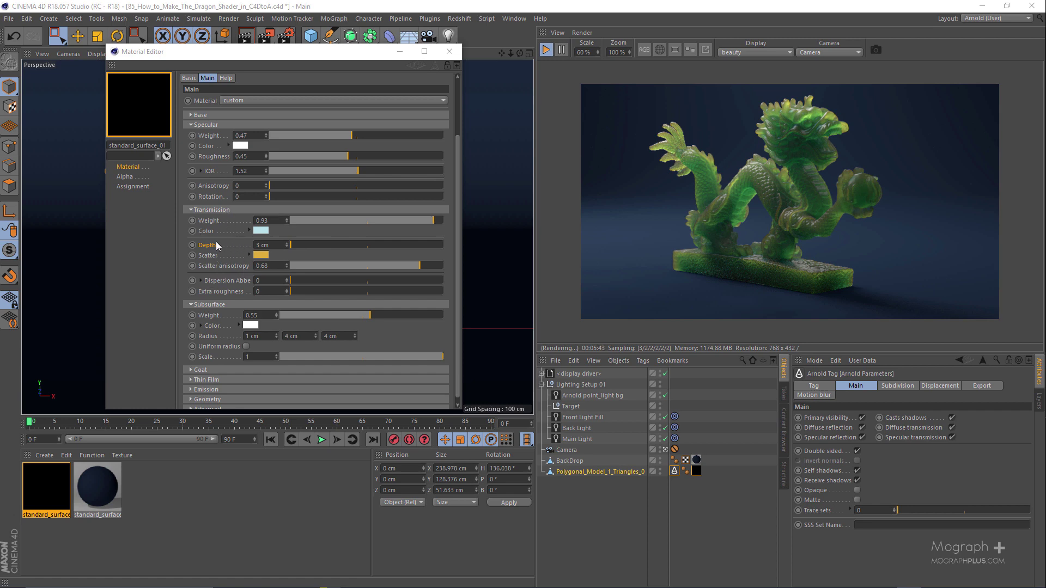
- Try a specular weight of 0.92 on the dragon material and return it to 0.47
{"action": "scroll", "coordinate": [226, 162], "scroll_direction": "up", "scroll_amount": 3}
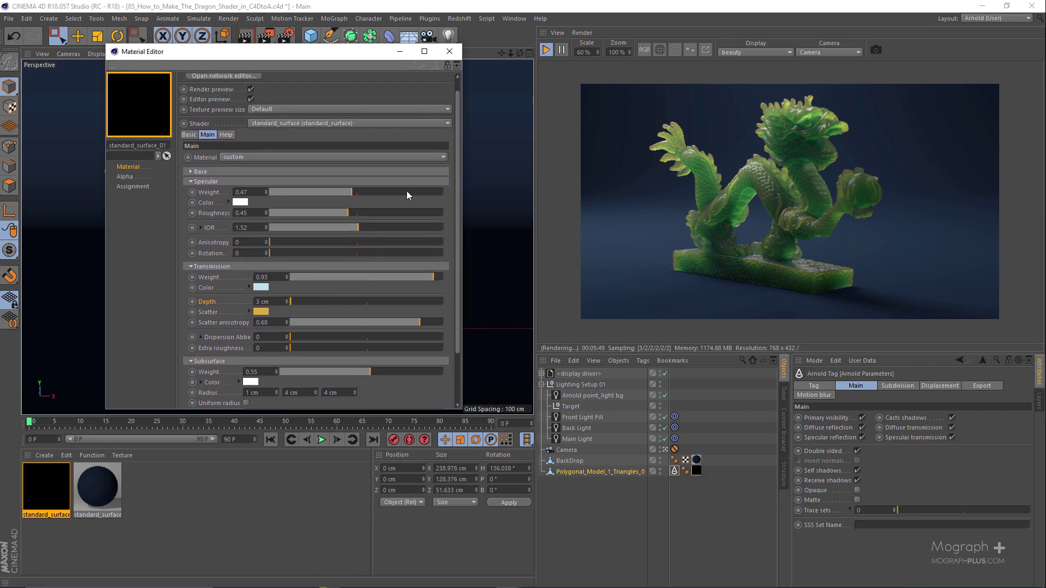
{"action": "left_click_drag", "start_coordinate": [424, 192], "coordinate": [431, 192]}
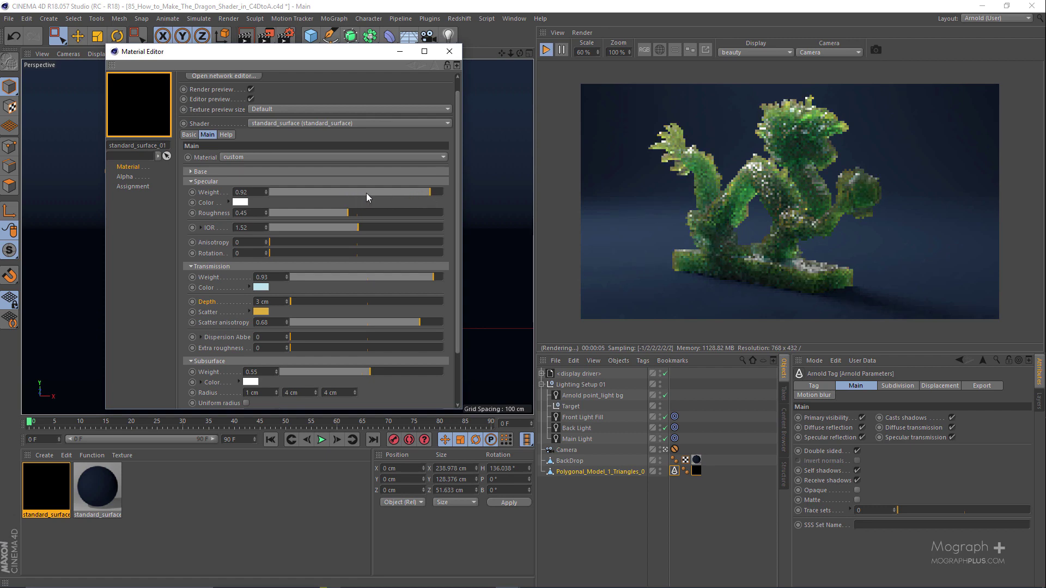
{"action": "left_click_drag", "start_coordinate": [367, 193], "coordinate": [353, 197]}
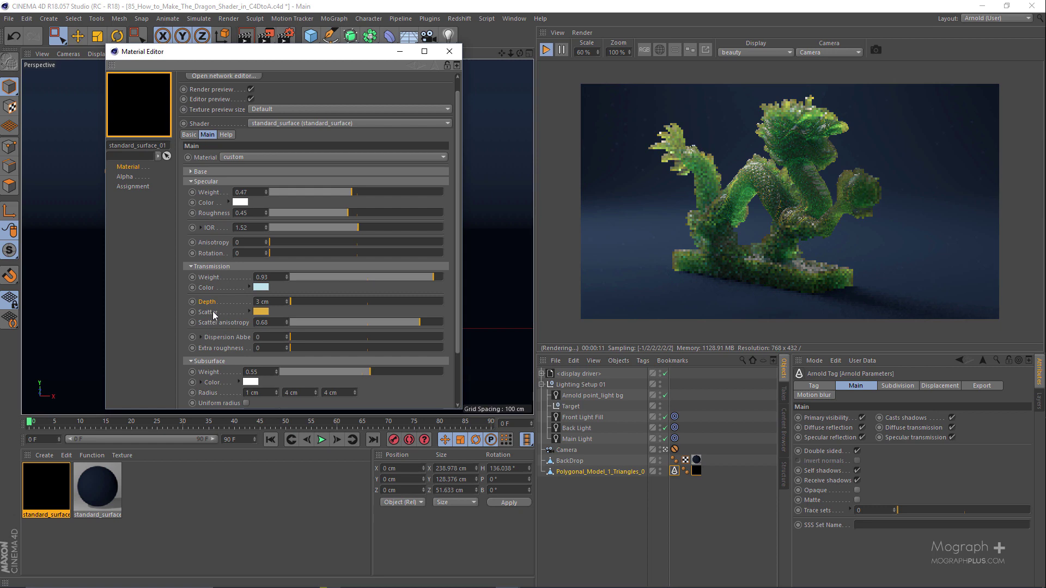
- Stop the interactive render and rename the dragon's material Green Jade in its material editor
{"action": "left_click", "coordinate": [450, 51]}
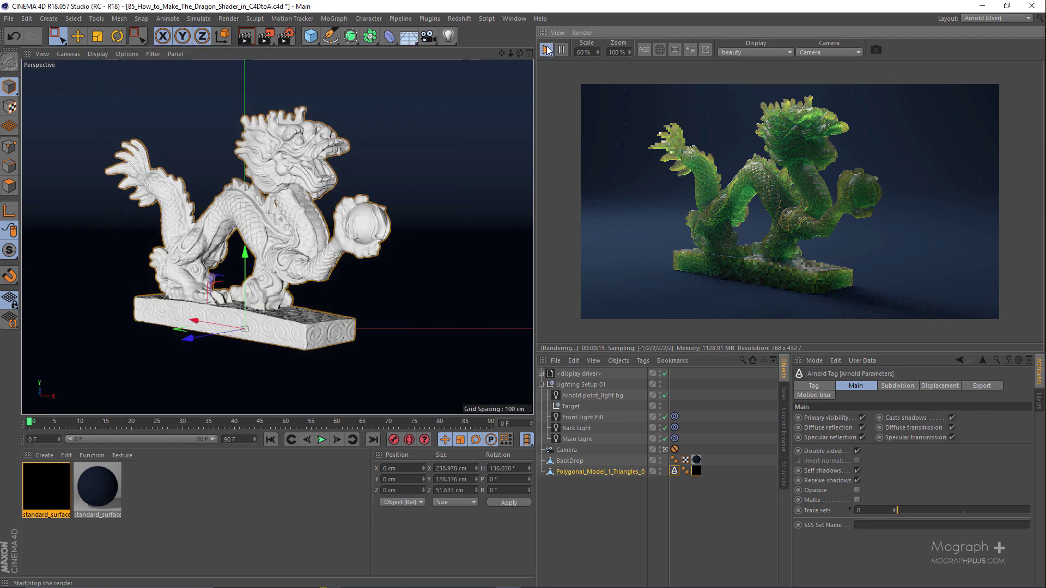
{"action": "double_click", "coordinate": [44, 515]}
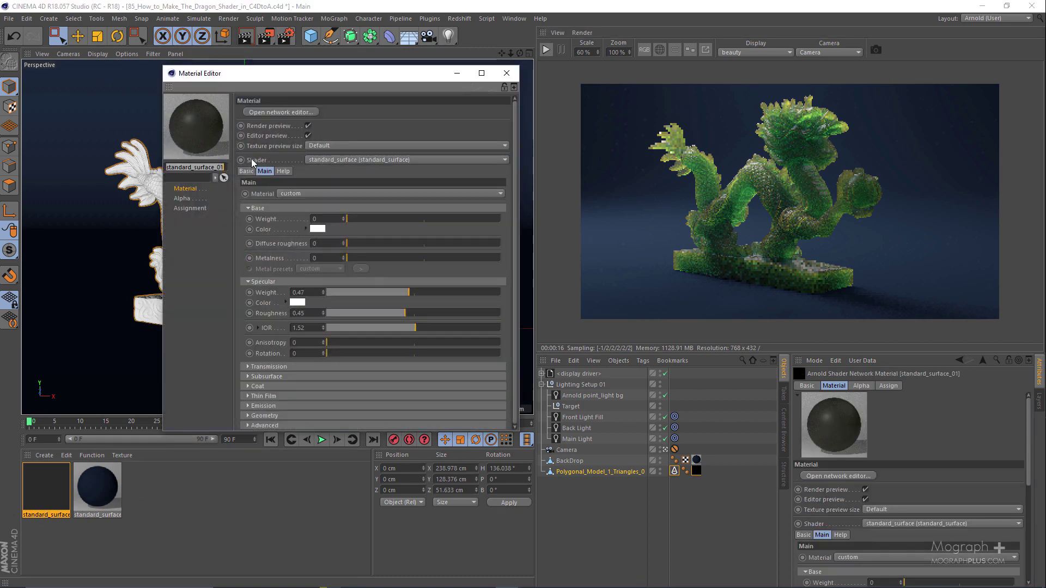
{"action": "type", "text": "Green"}
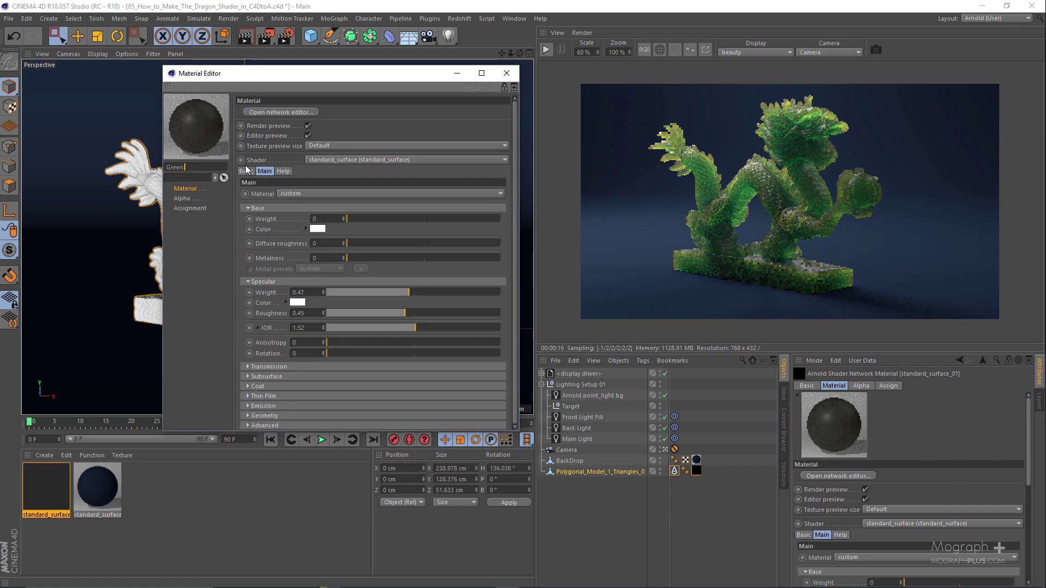
{"action": "type", "text": " Jade"}
{"action": "key", "text": "Return"}
{"action": "left_click", "coordinate": [502, 73]}
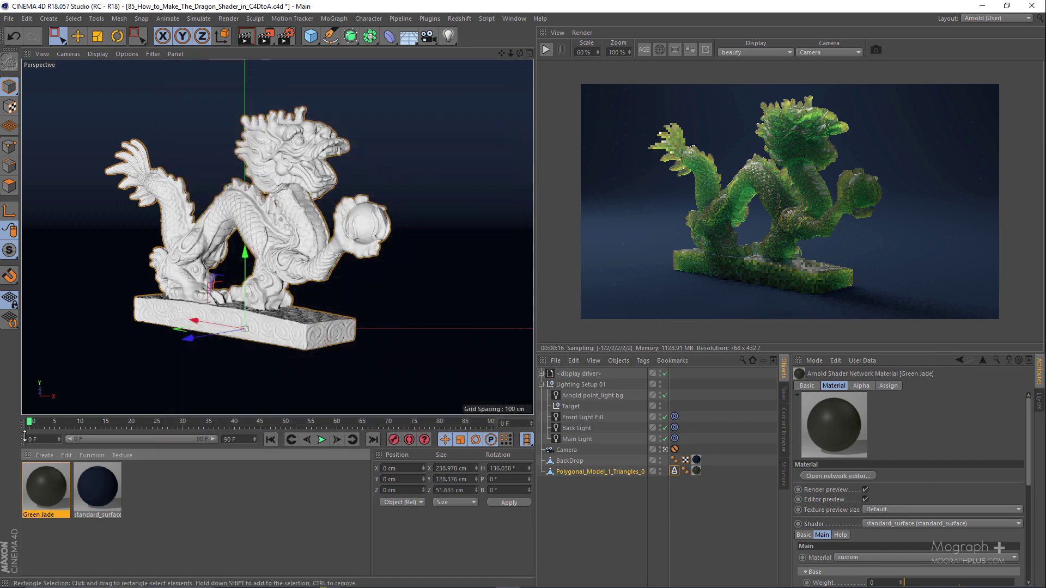
- Duplicate the Green Jade material and rename the copy Red Jade
{"action": "key", "text": "ctrl+c"}
{"action": "key", "text": "ctrl+v"}
{"action": "double_click", "coordinate": [46, 516]}
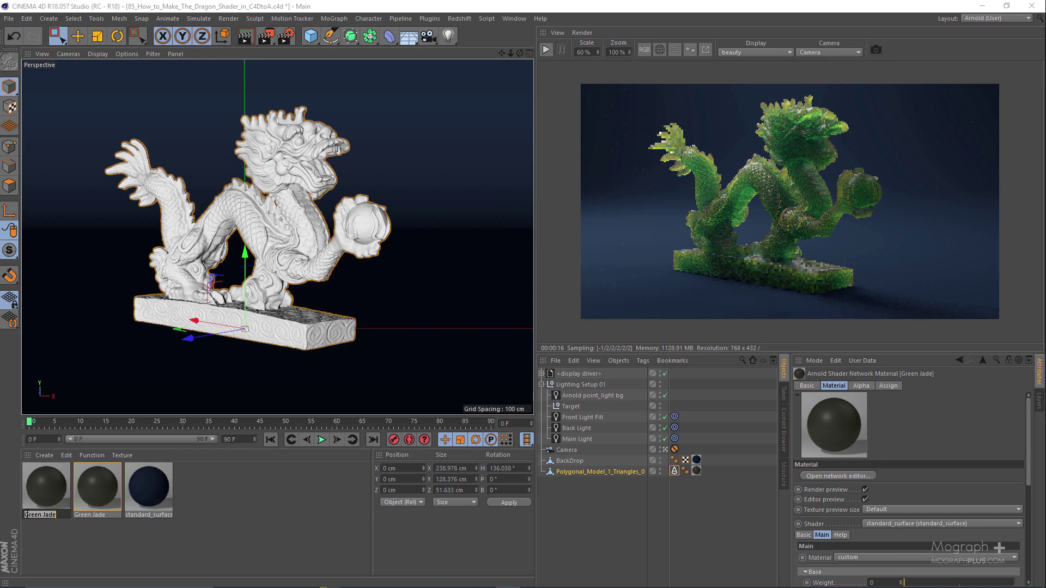
{"action": "key", "text": "BackSpace"}
{"action": "type", "text": "Red Jade"}
{"action": "key", "text": "Return"}
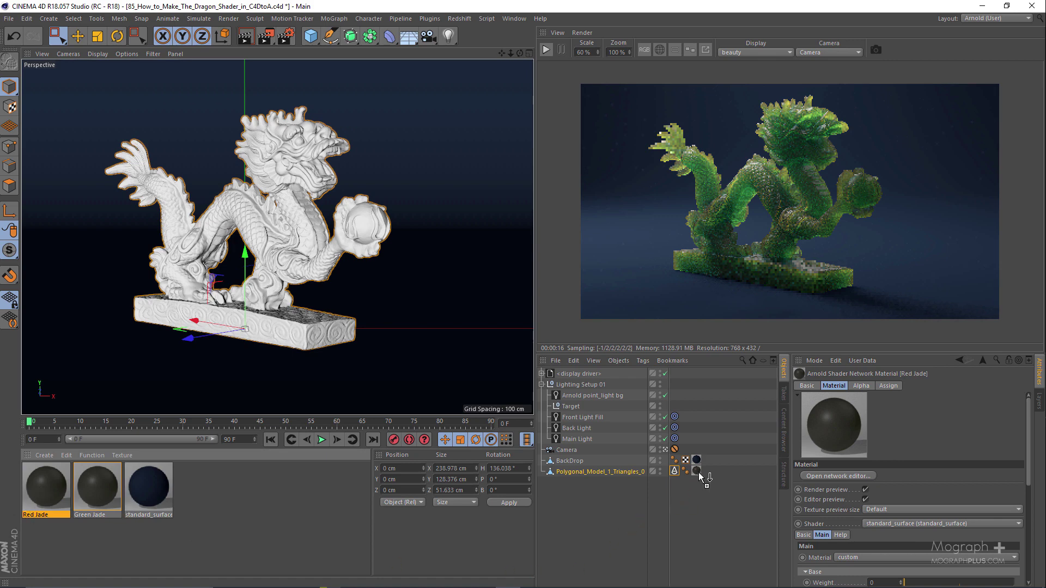
- Replace the dragon's Green Jade material with Red Jade and restart the interactive render
{"action": "left_click_drag", "start_coordinate": [698, 470], "coordinate": [698, 471]}
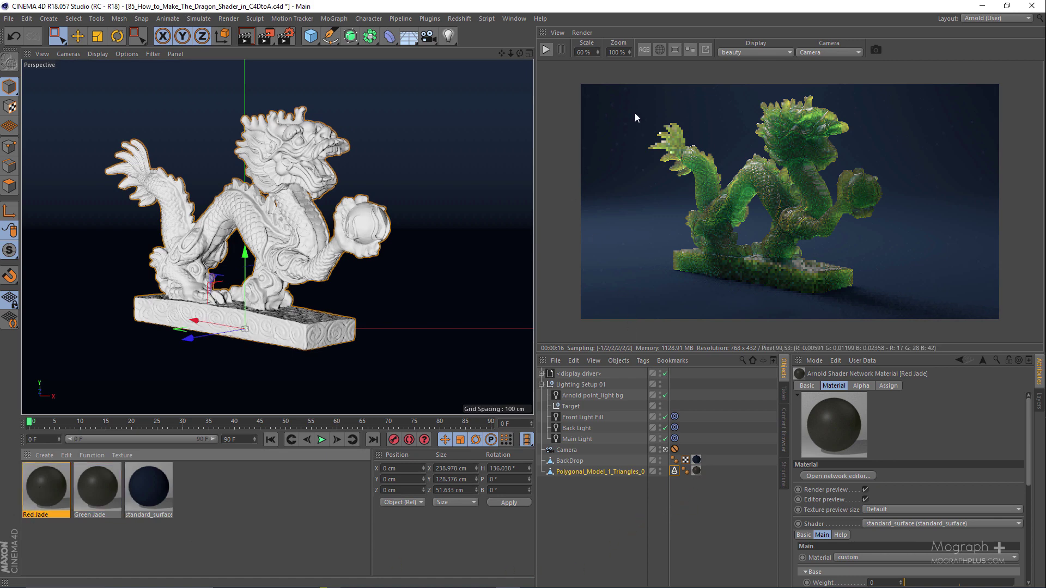
{"action": "left_click", "coordinate": [548, 49]}
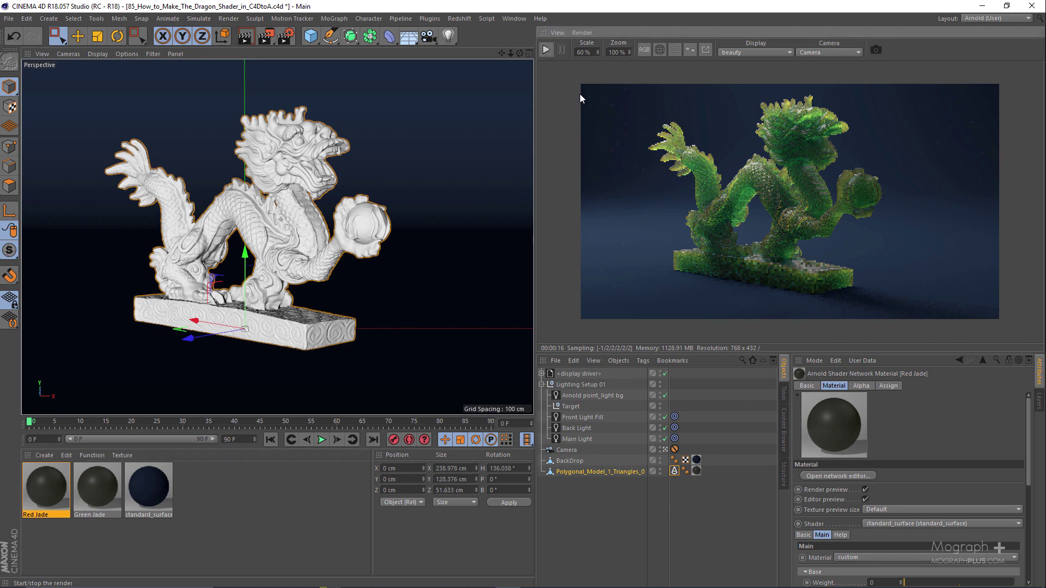
- Open the Red Jade material for editing with its transmission and subsurface settings expanded in an enlarged editor window
{"action": "double_click", "coordinate": [54, 479]}
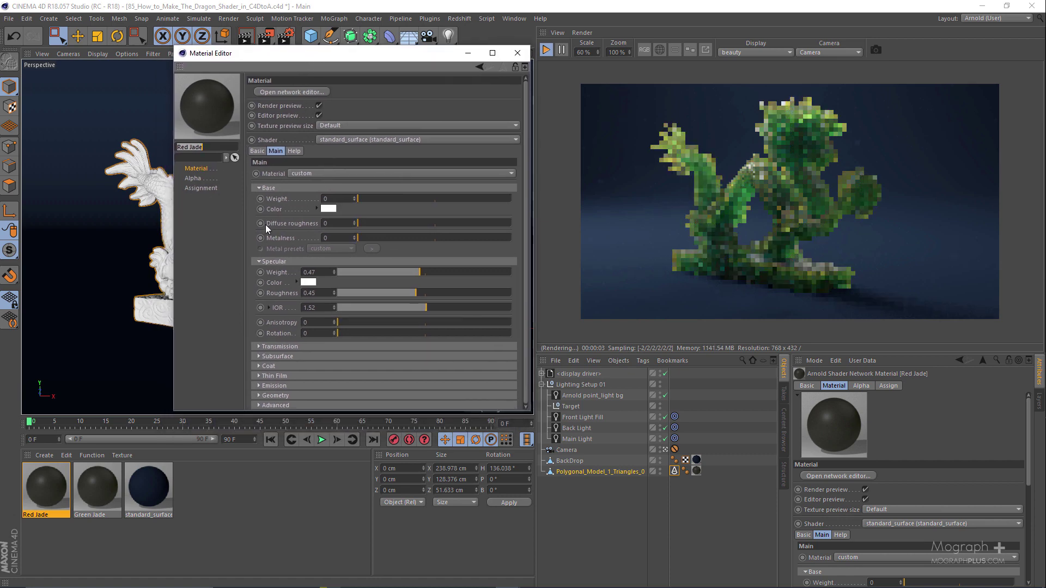
{"action": "left_click", "coordinate": [283, 348]}
{"action": "scroll", "coordinate": [282, 339], "scroll_direction": "down", "scroll_amount": 3}
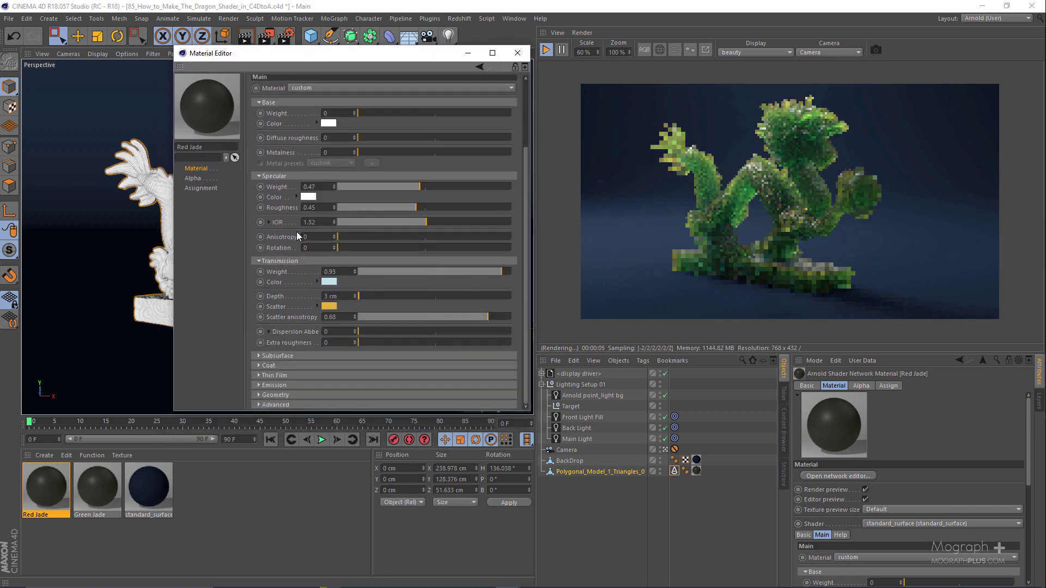
{"action": "left_click", "coordinate": [287, 358]}
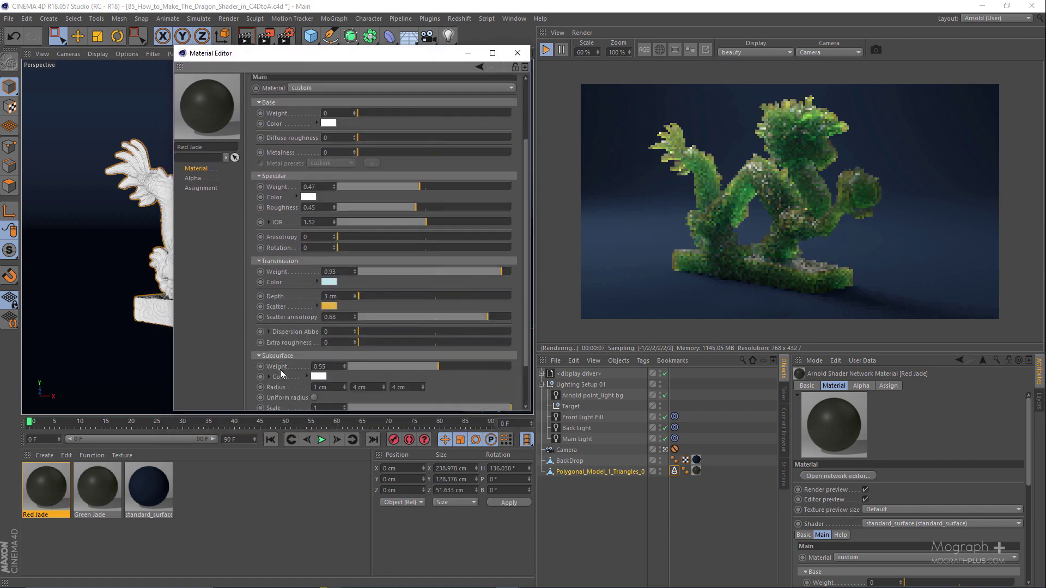
{"action": "left_click_drag", "start_coordinate": [255, 411], "coordinate": [231, 541]}
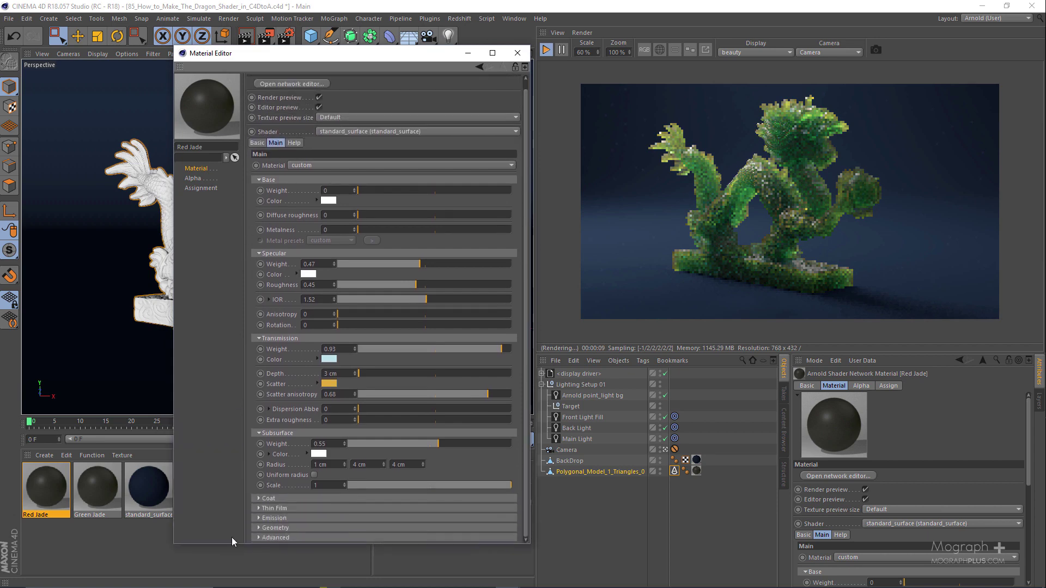
- Try a magenta transmission color with HSV 296°, 62%, 92% on the Red Jade material
{"action": "left_click", "coordinate": [328, 359]}
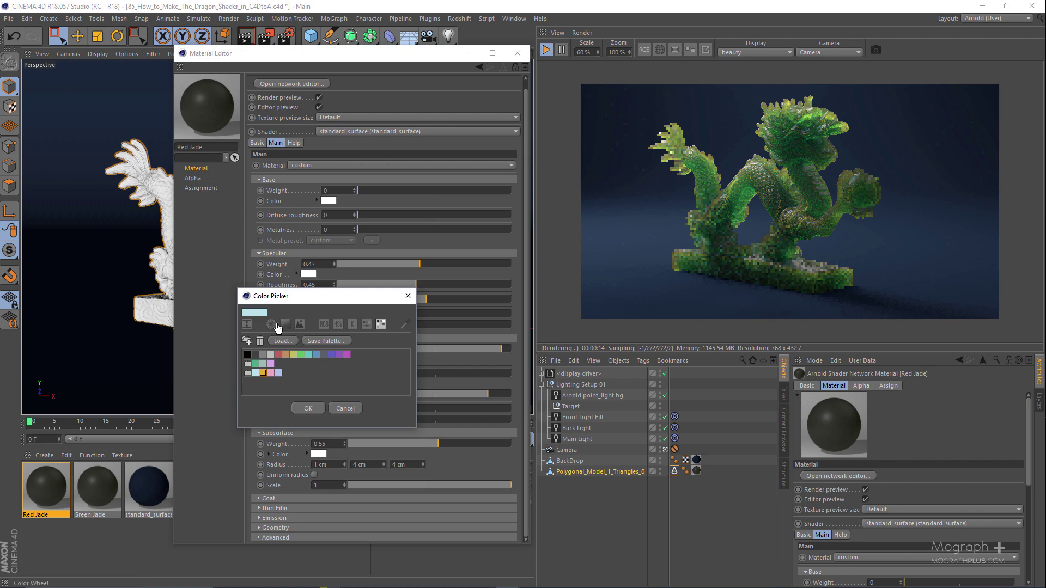
{"action": "left_click", "coordinate": [338, 330]}
{"action": "left_click_drag", "start_coordinate": [334, 340], "coordinate": [383, 354]}
{"action": "left_click", "coordinate": [383, 354]}
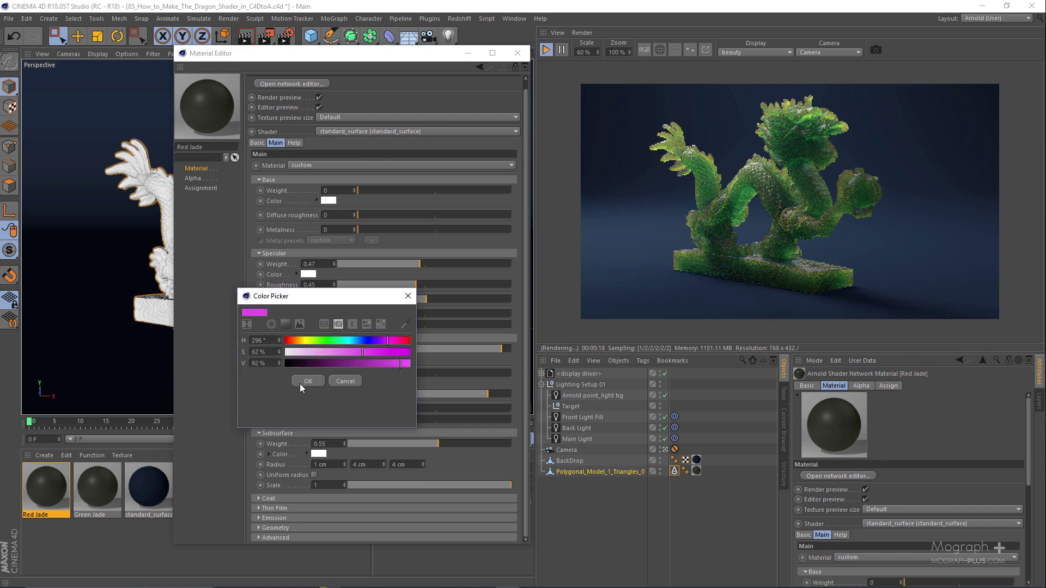
{"action": "left_click", "coordinate": [299, 384]}
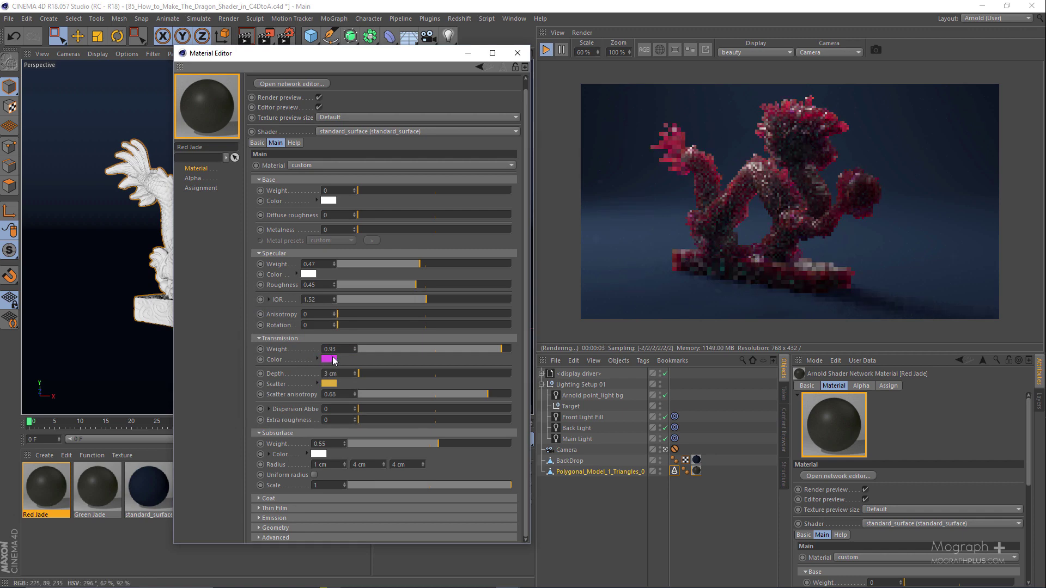
- Try a blue transmission scatter color with HSV 196°, 88%, 89%, and lower its saturation to 40%
{"action": "left_click", "coordinate": [329, 384]}
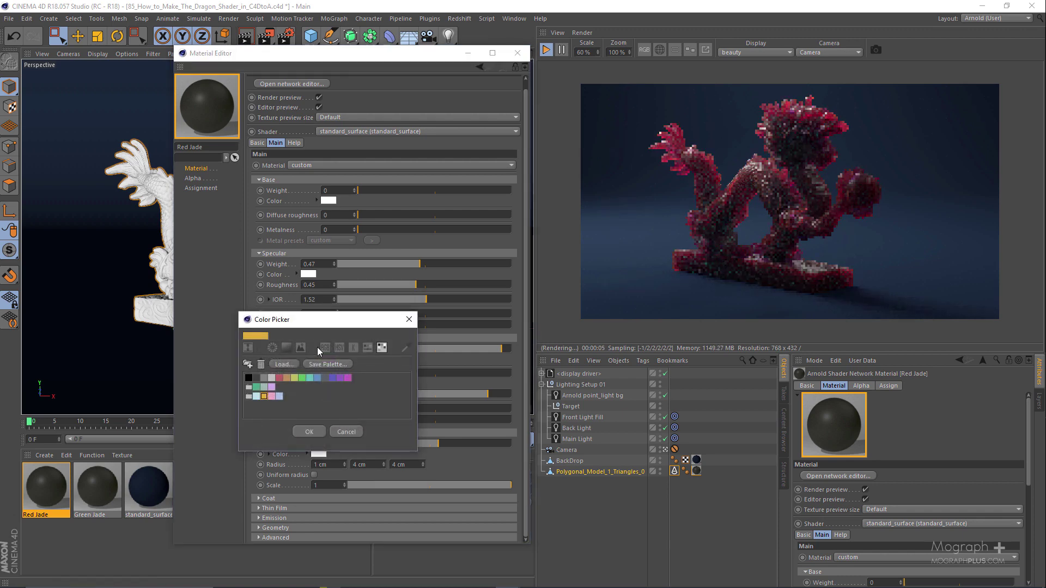
{"action": "left_click", "coordinate": [339, 348]}
{"action": "left_click", "coordinate": [354, 365]}
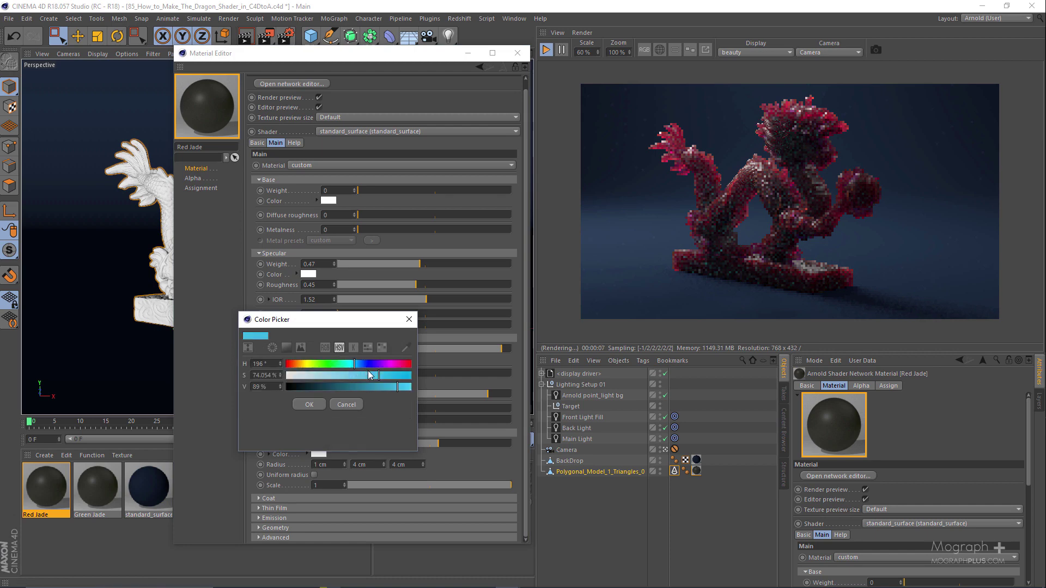
{"action": "left_click", "coordinate": [310, 405]}
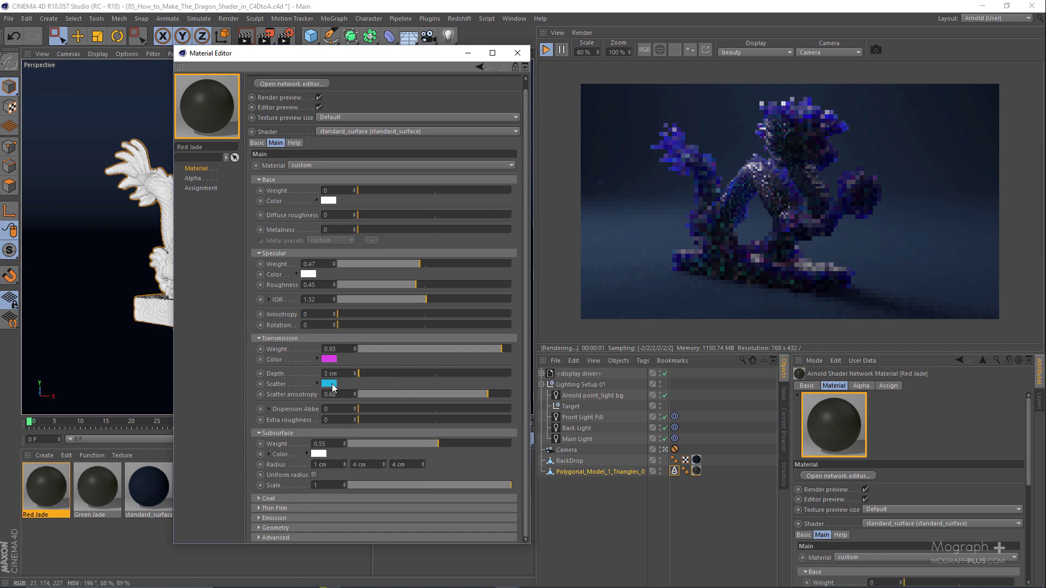
{"action": "left_click", "coordinate": [330, 385]}
{"action": "left_click_drag", "start_coordinate": [325, 393], "coordinate": [335, 394]}
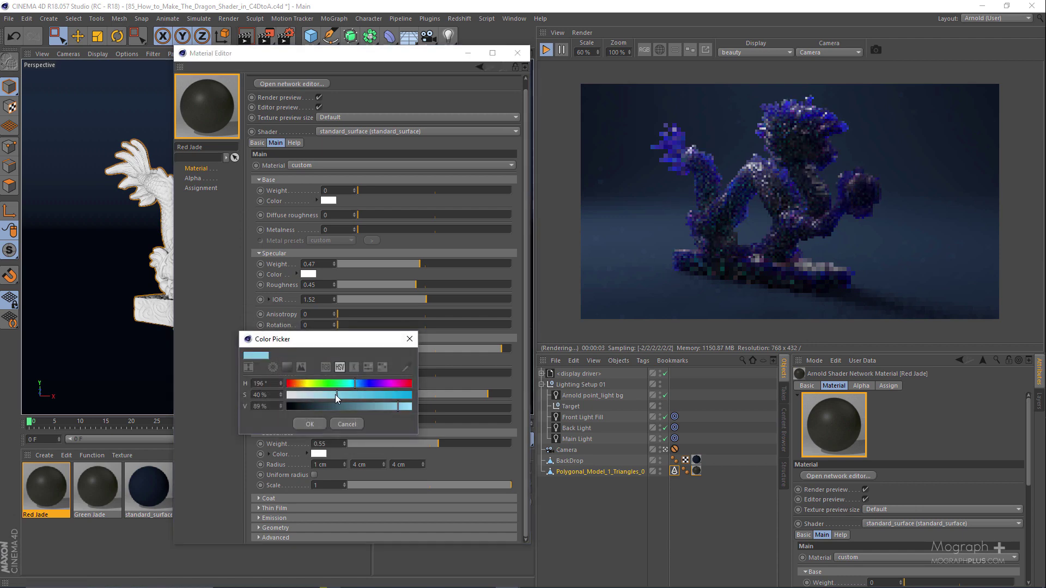
{"action": "left_click", "coordinate": [309, 424]}
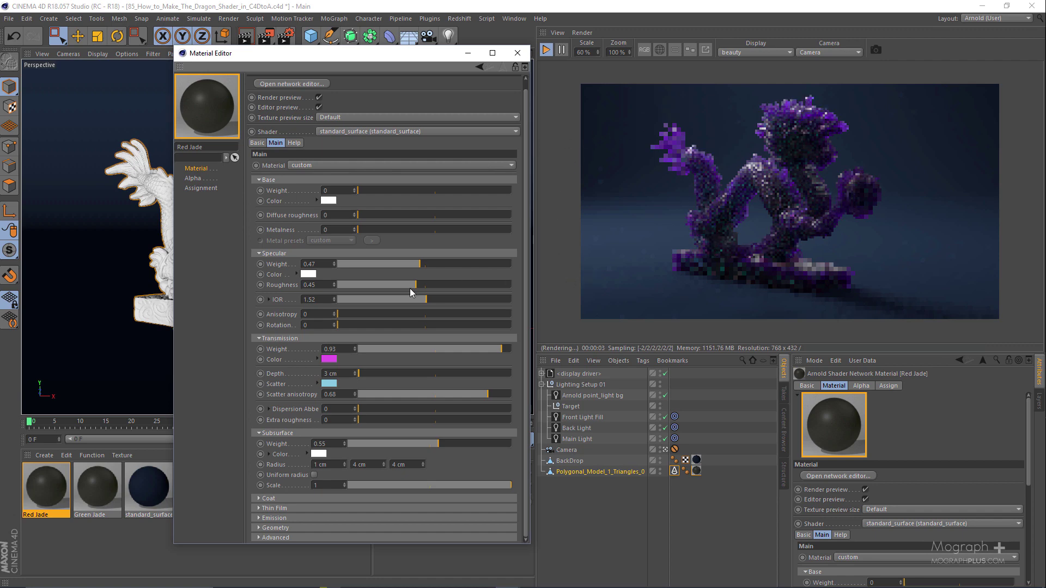
- Set Red Jade's transmission color to the saved pink palette swatch, HSV 338°, 27%, 92%
{"action": "left_click", "coordinate": [327, 360]}
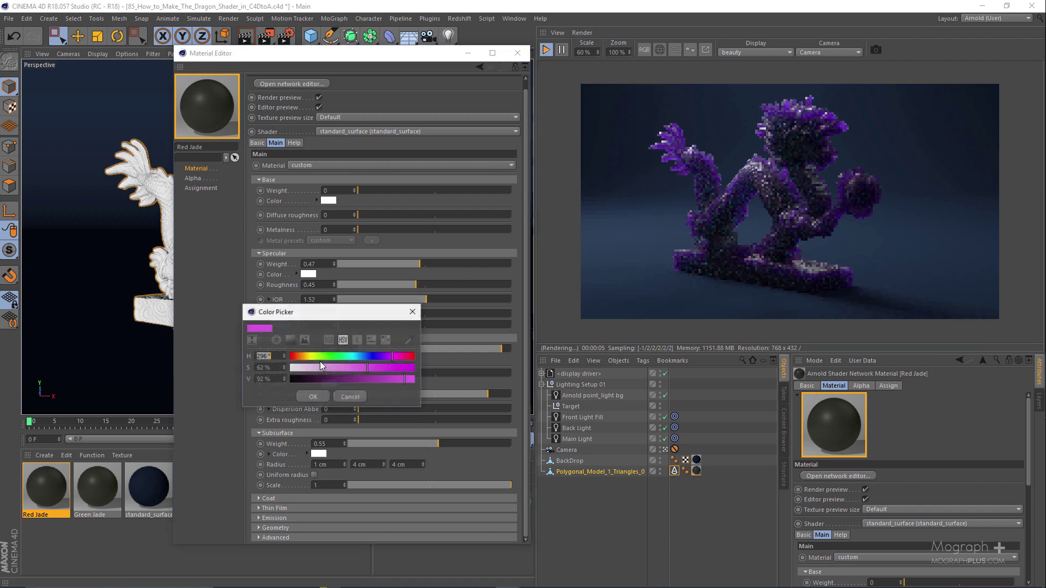
{"action": "left_click", "coordinate": [385, 340]}
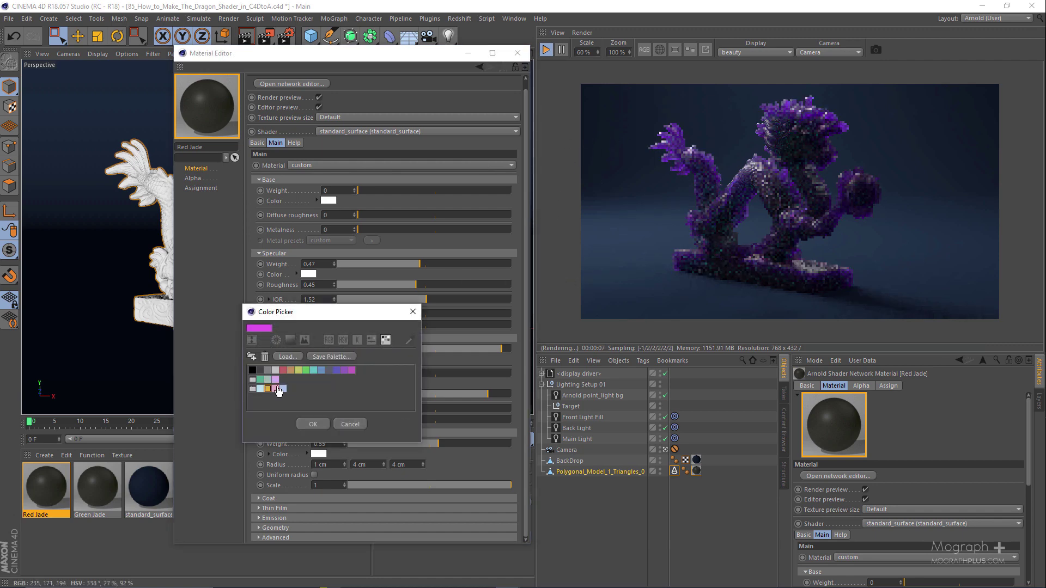
{"action": "left_click", "coordinate": [277, 389]}
{"action": "left_click", "coordinate": [312, 423]}
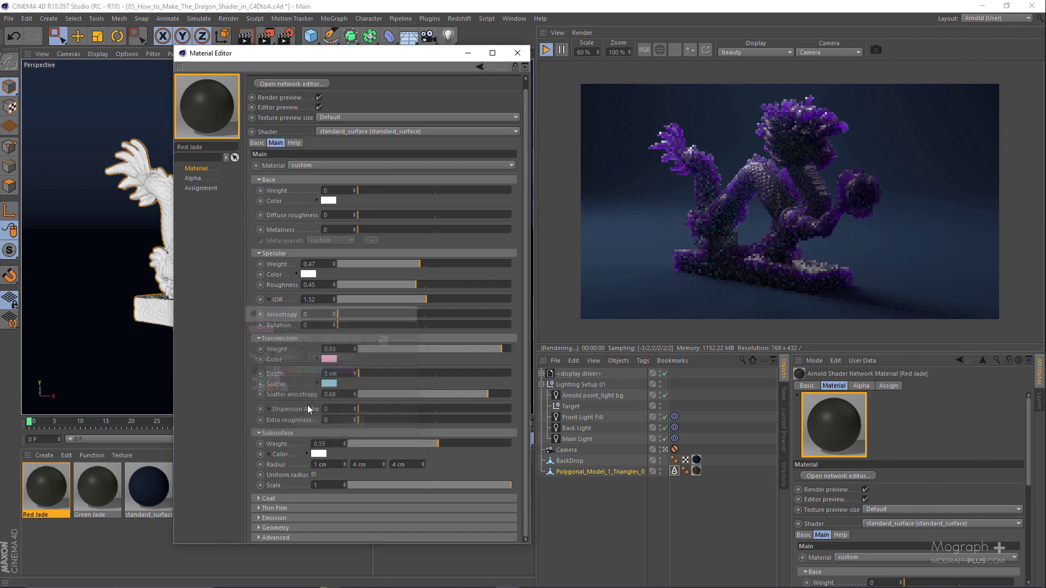
- Set Red Jade's transmission scatter color to the saved light blue palette swatch
{"action": "left_click", "coordinate": [329, 383]}
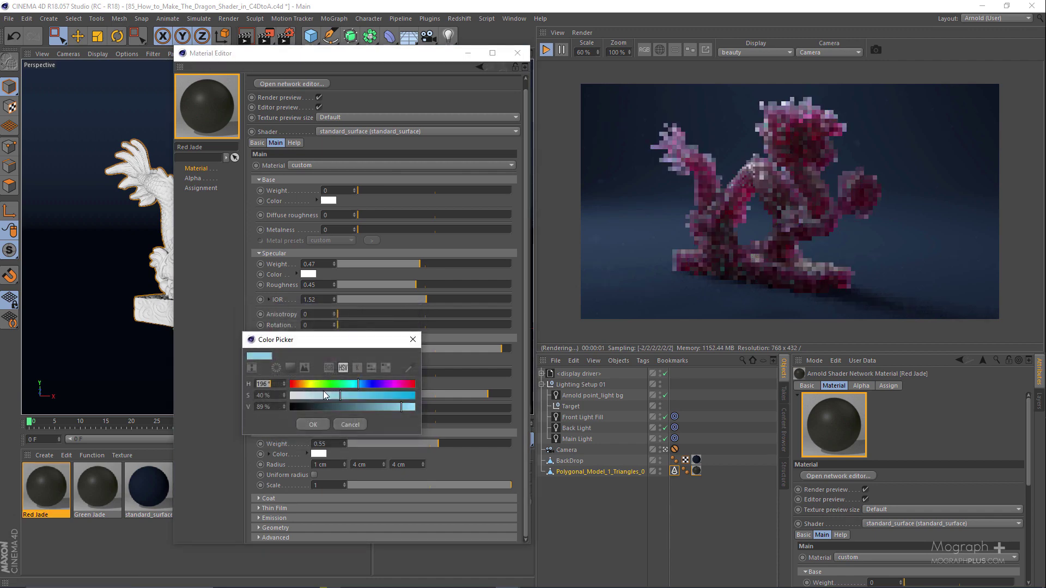
{"action": "left_click", "coordinate": [386, 369]}
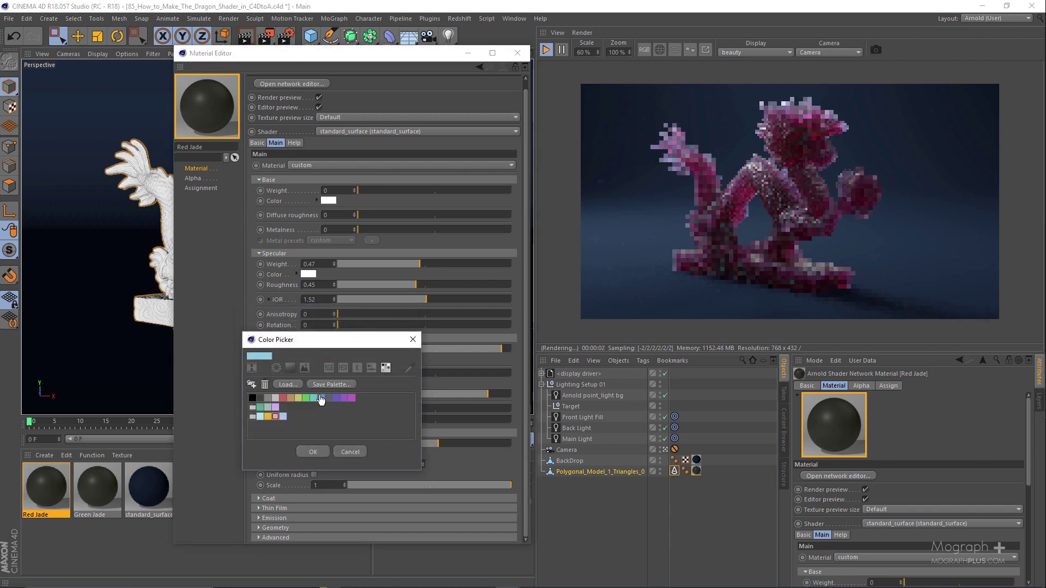
{"action": "left_click", "coordinate": [313, 452]}
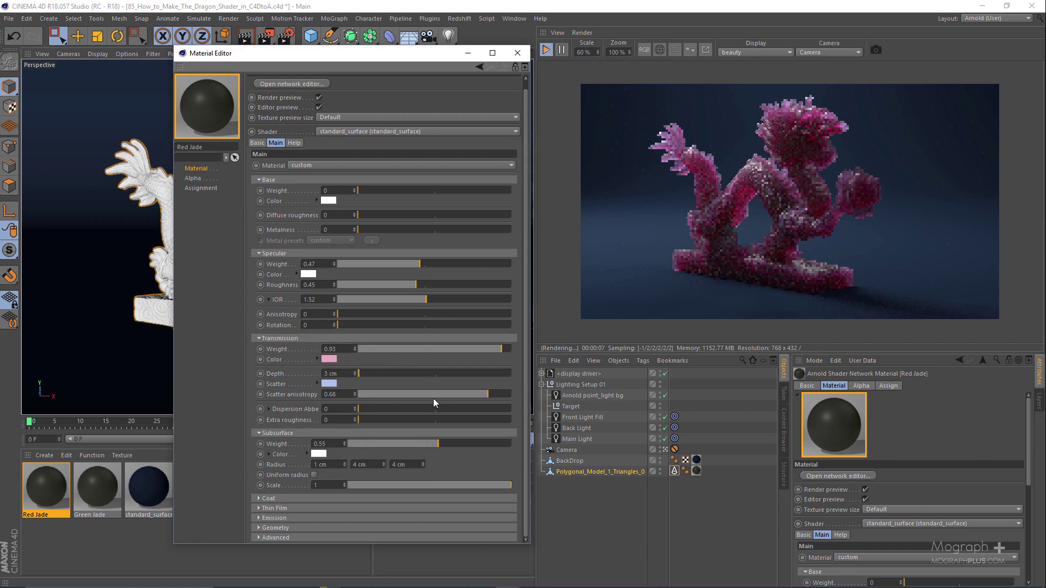
- Try scatter anisotropy values of -0.56 and 0.93 on the Red Jade material and settle on 0.71
{"action": "left_click_drag", "start_coordinate": [434, 399], "coordinate": [392, 397]}
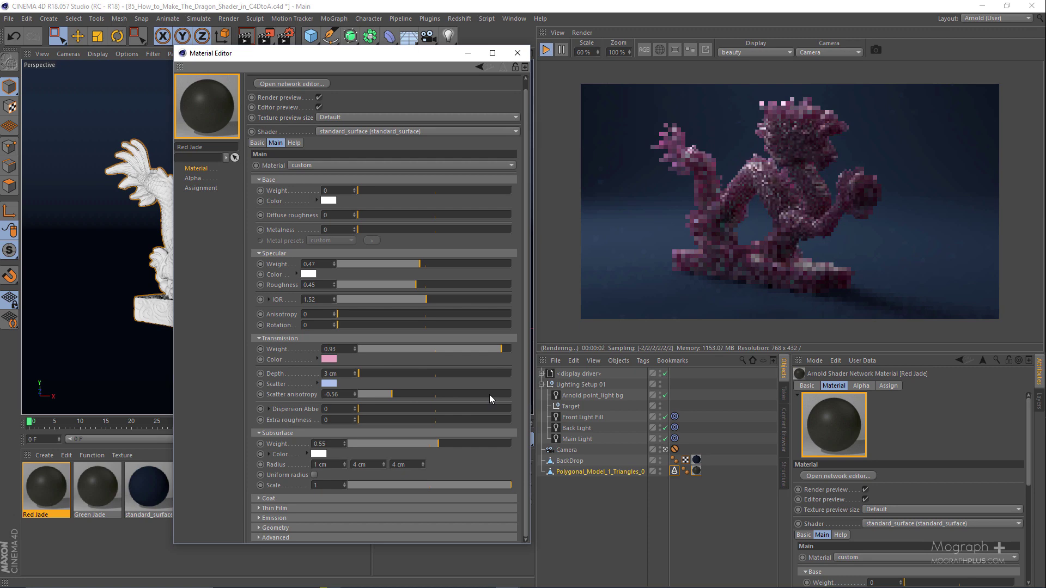
{"action": "left_click_drag", "start_coordinate": [485, 396], "coordinate": [508, 400]}
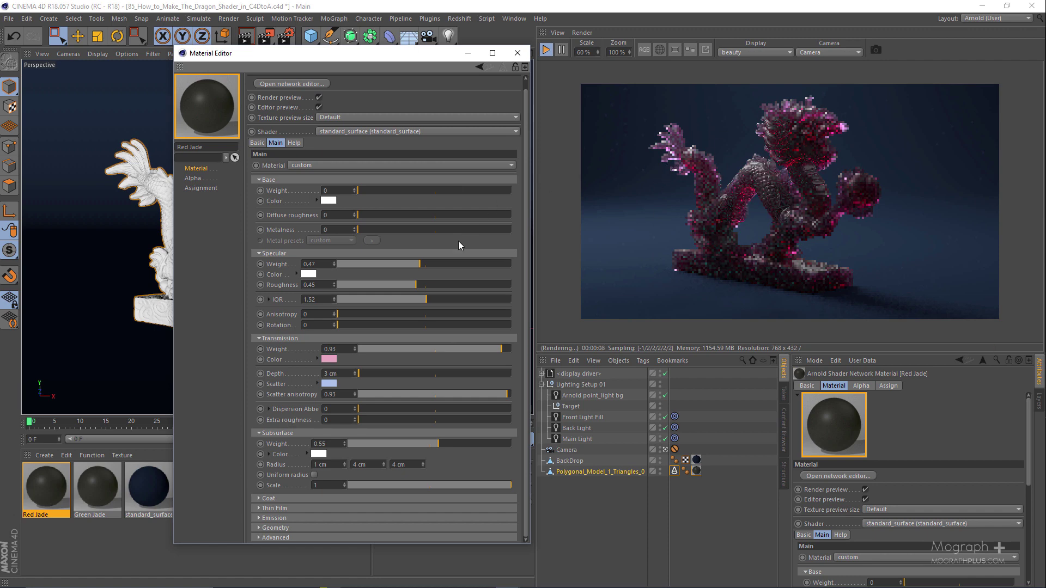
{"action": "mouse_move", "coordinate": [492, 394]}
{"action": "left_mouse_down"}
{"action": "mouse_move", "coordinate": [479, 396]}
{"action": "mouse_move", "coordinate": [490, 393]}
{"action": "left_mouse_up"}
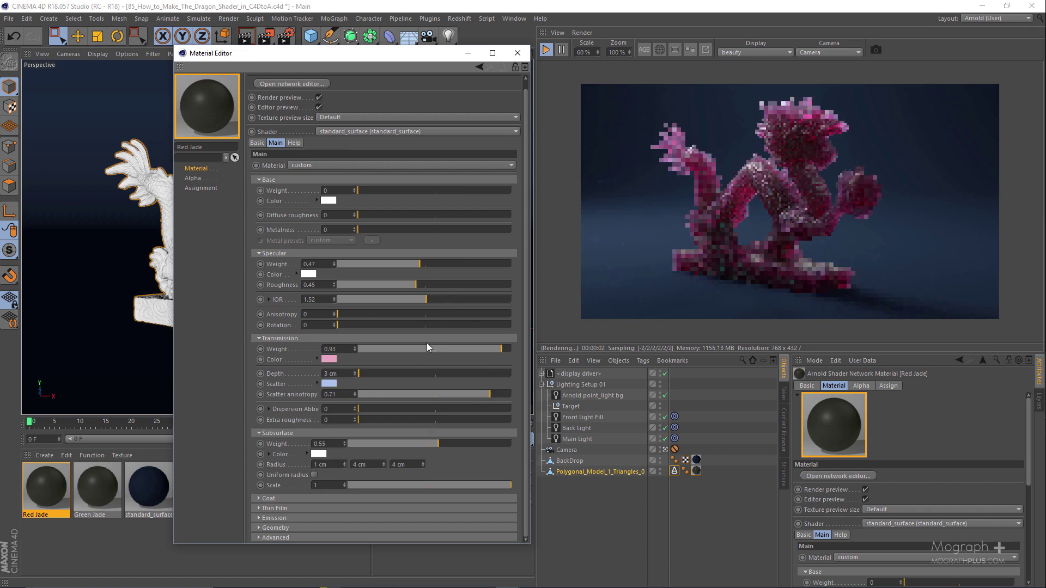
- Try transmission depths of 10 cm and 20 cm on the Red Jade material and return the depth to 3 cm
{"action": "left_click", "coordinate": [327, 373]}
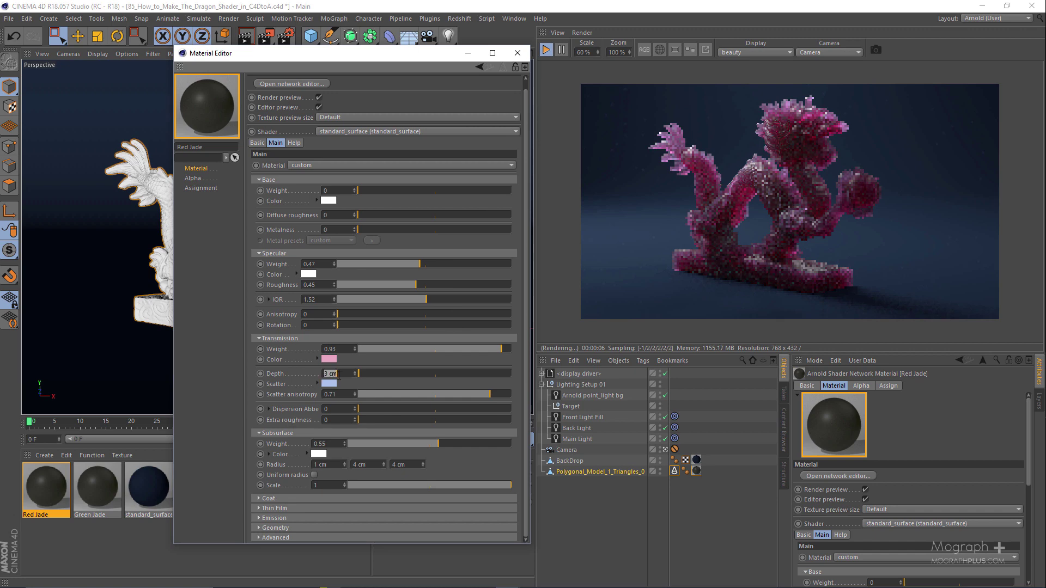
{"action": "type", "text": "10"}
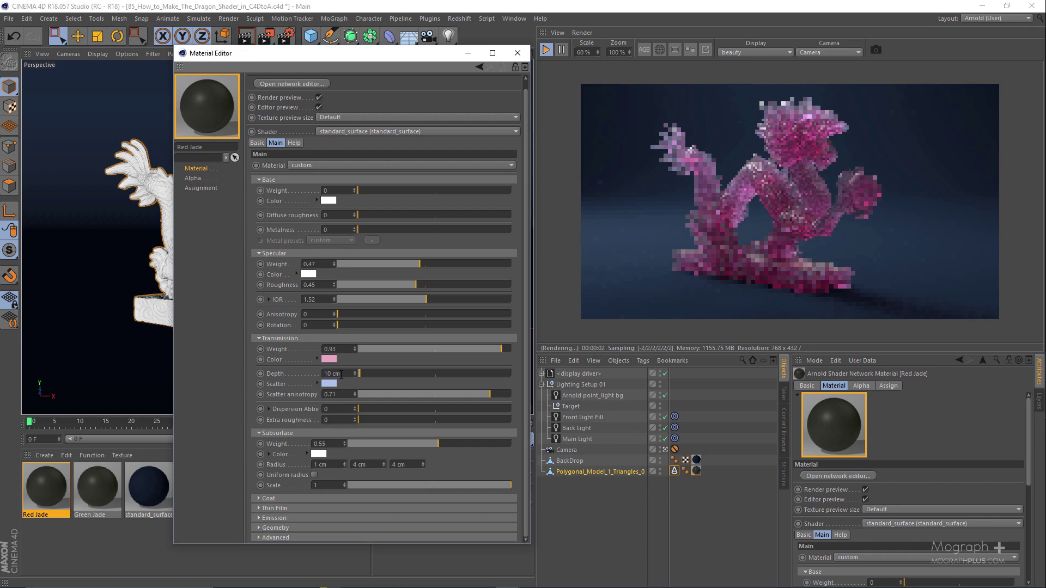
{"action": "left_click", "coordinate": [340, 375]}
{"action": "type", "text": "20"}
{"action": "key", "text": "Return"}
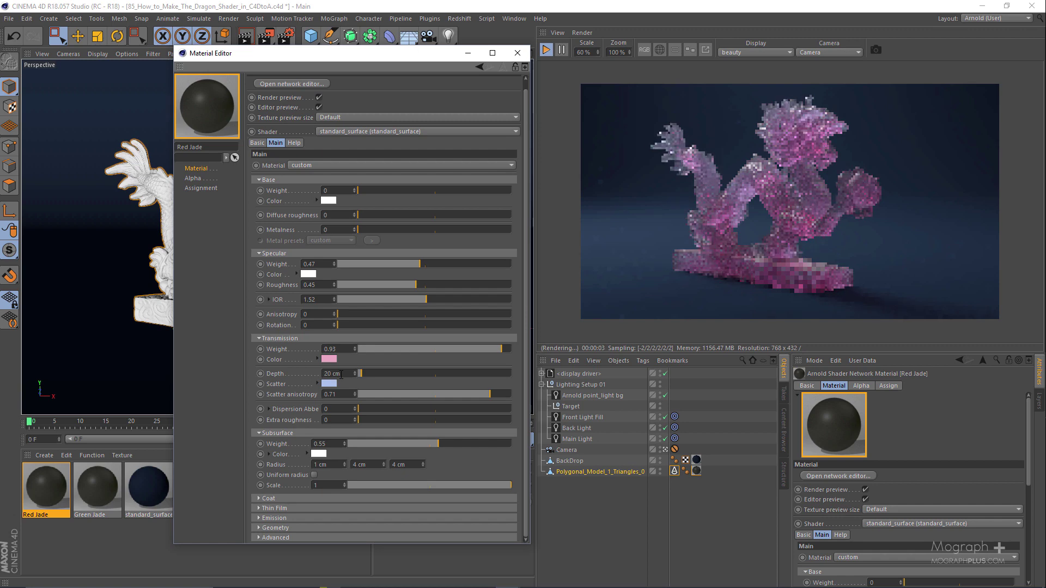
{"action": "left_click", "coordinate": [342, 375]}
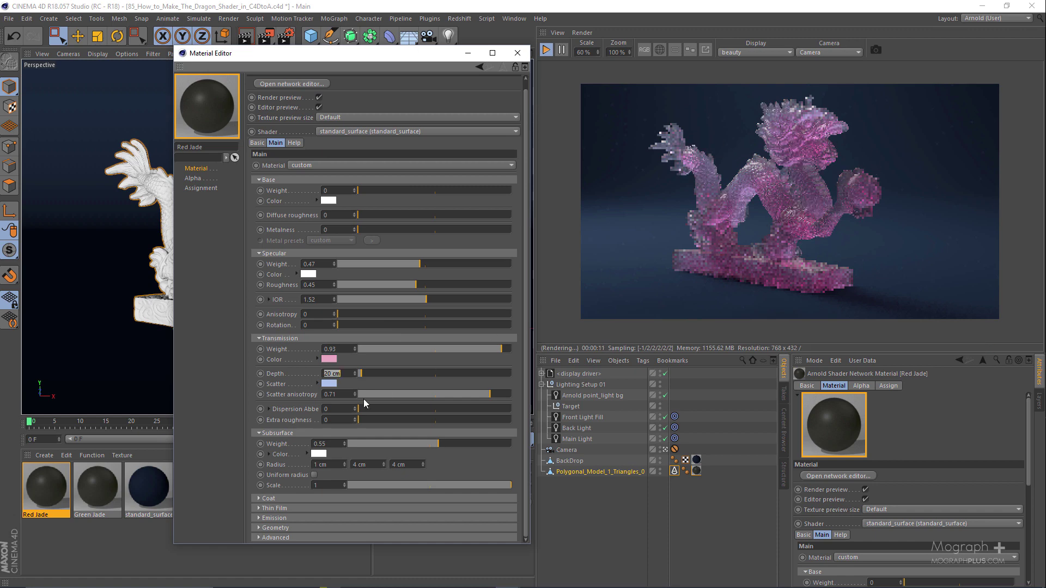
{"action": "type", "text": "3"}
{"action": "key", "text": "Return"}
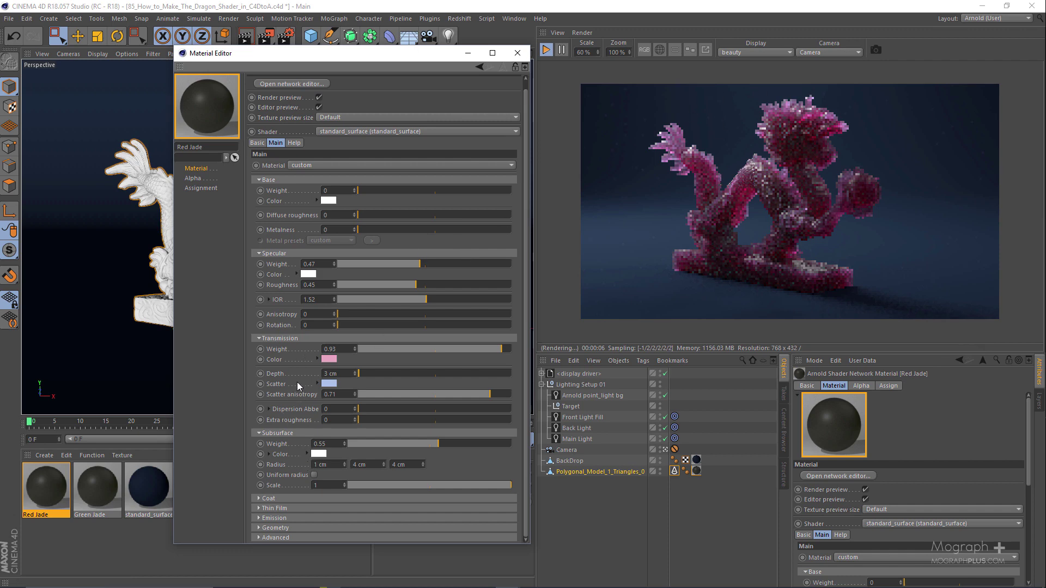
- Lower the Red Jade material's subsurface weight to 0.3
{"action": "left_click_drag", "start_coordinate": [403, 443], "coordinate": [397, 447]}
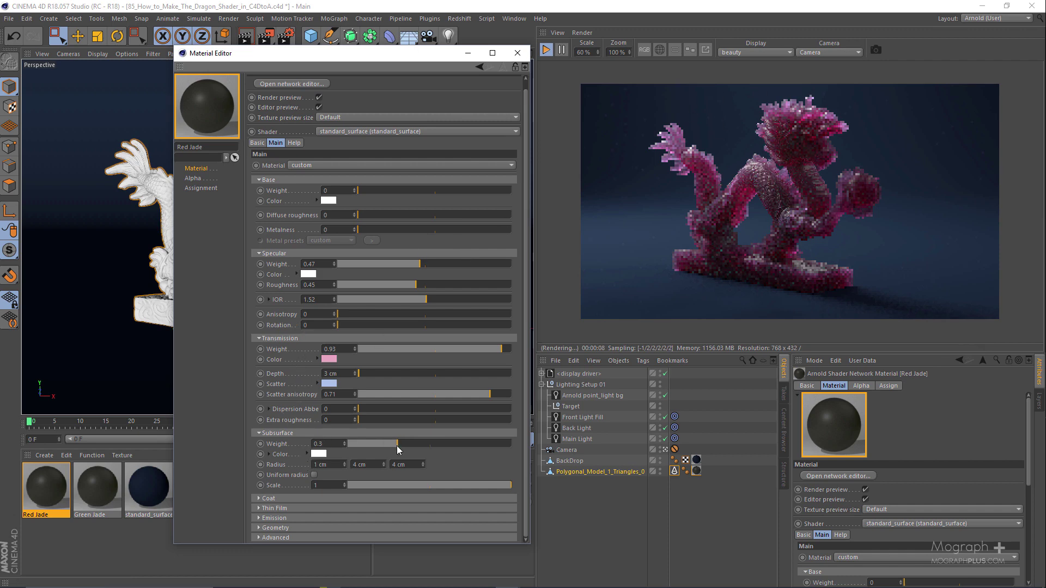
- Turn Red Jade's transmission weight down to 0 and set its subsurface weight to 0.35
{"action": "left_click_drag", "start_coordinate": [379, 349], "coordinate": [357, 349]}
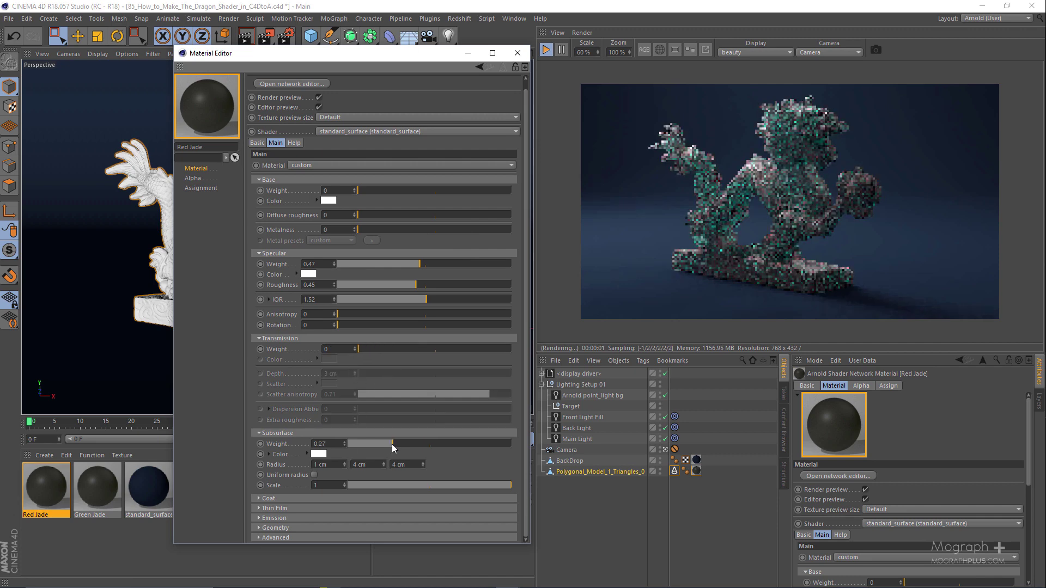
{"action": "left_click_drag", "start_coordinate": [392, 444], "coordinate": [398, 444]}
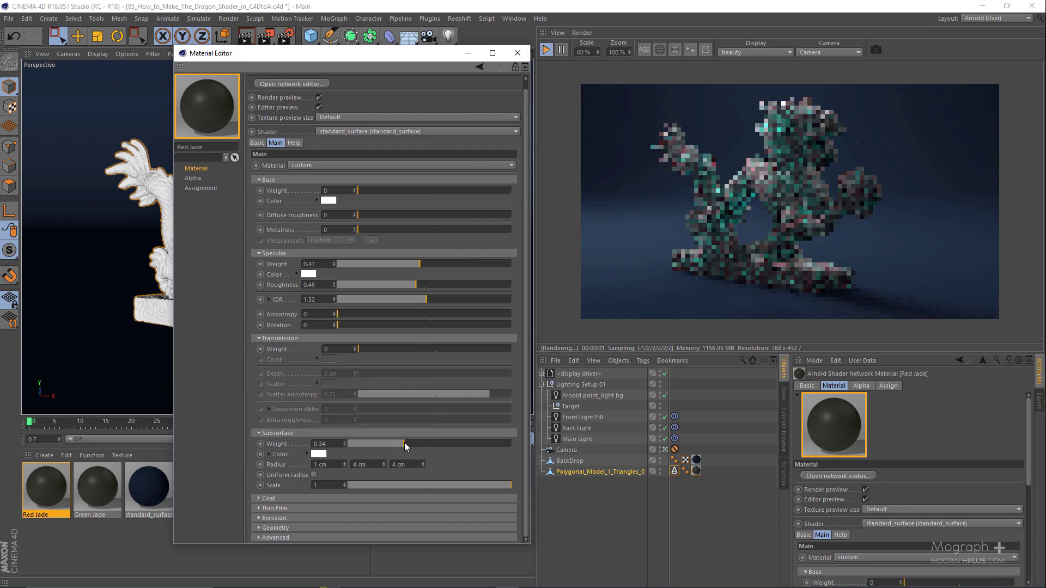
- Set the Red Jade material's subsurface radius values to 3 cm, 1 cm and 1 cm
{"action": "double_click", "coordinate": [335, 465]}
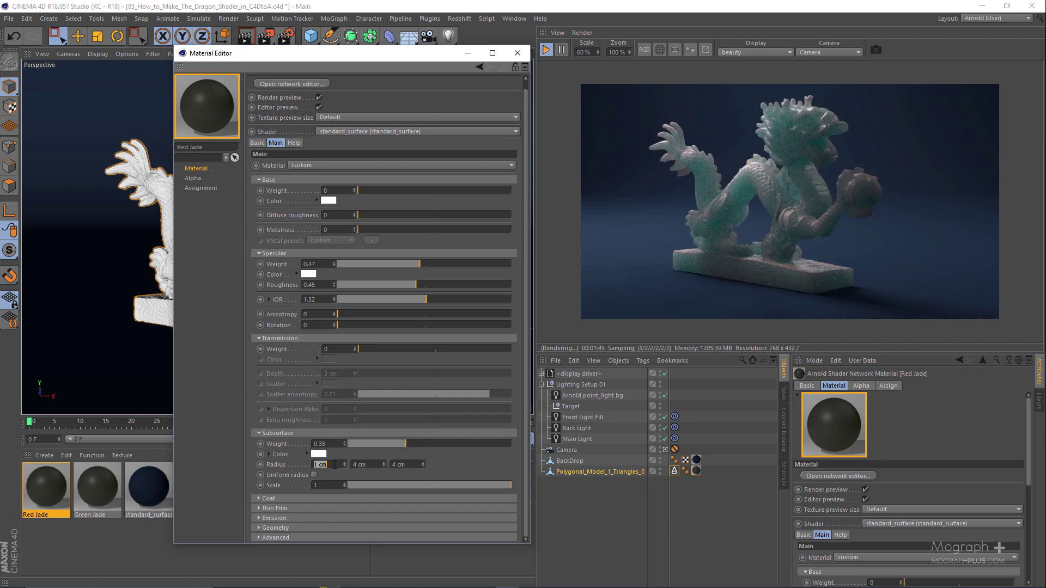
{"action": "type", "text": "3"}
{"action": "key", "text": "Return"}
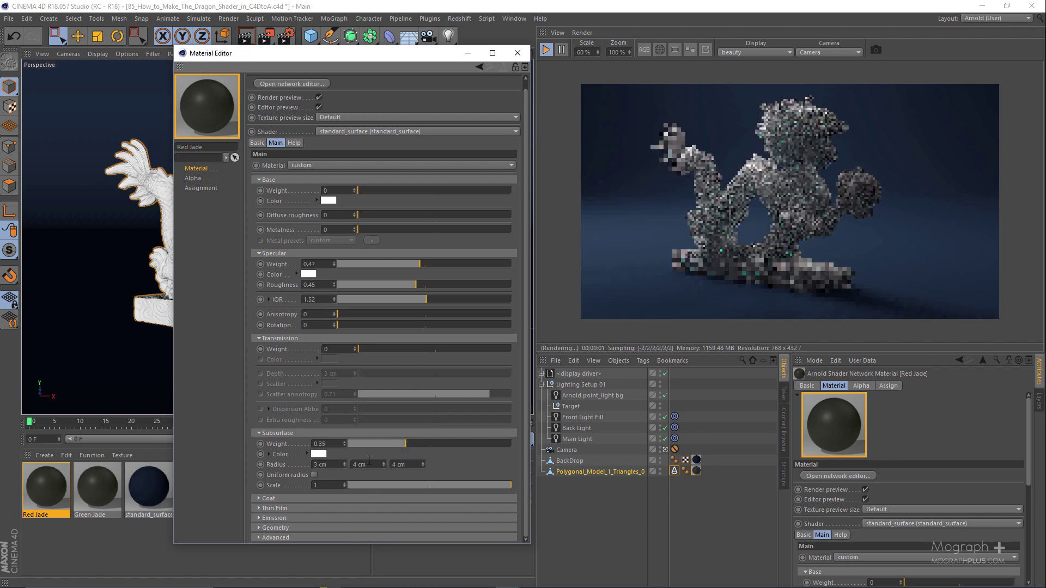
{"action": "double_click", "coordinate": [369, 461]}
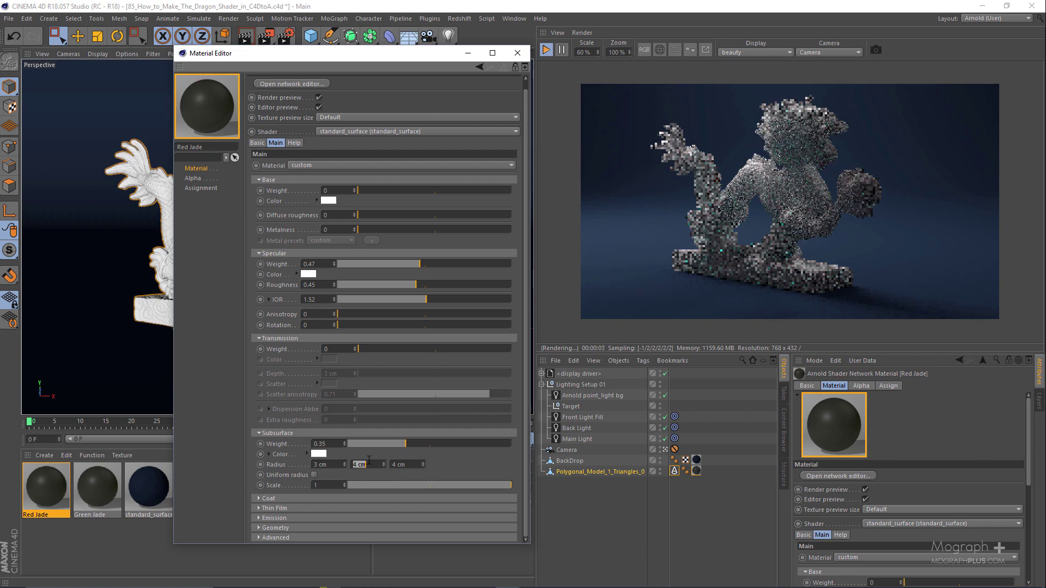
{"action": "type", "text": "1"}
{"action": "key", "text": "Tab"}
{"action": "type", "text": "1"}
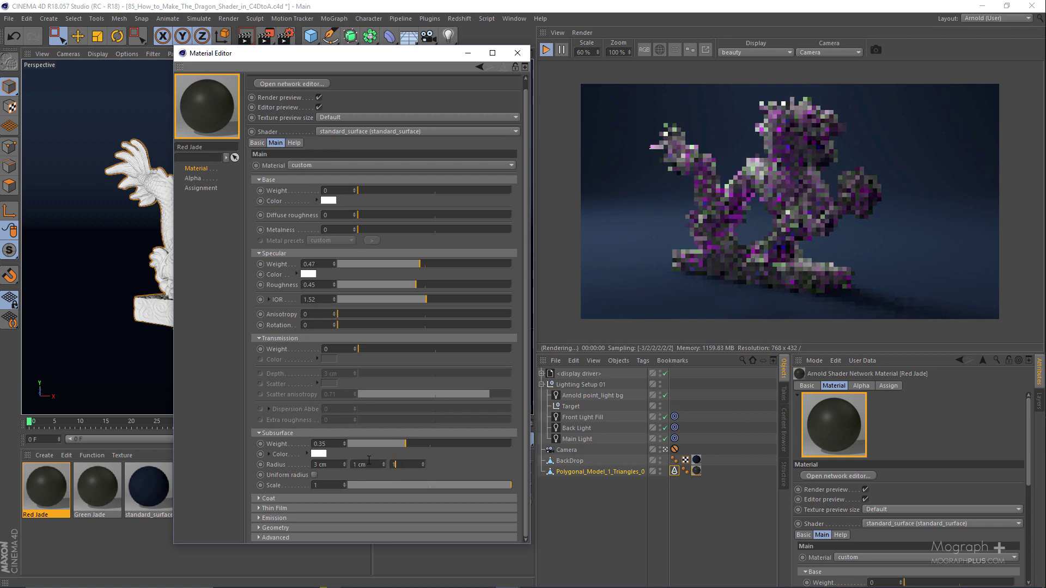
{"action": "key", "text": "Return"}
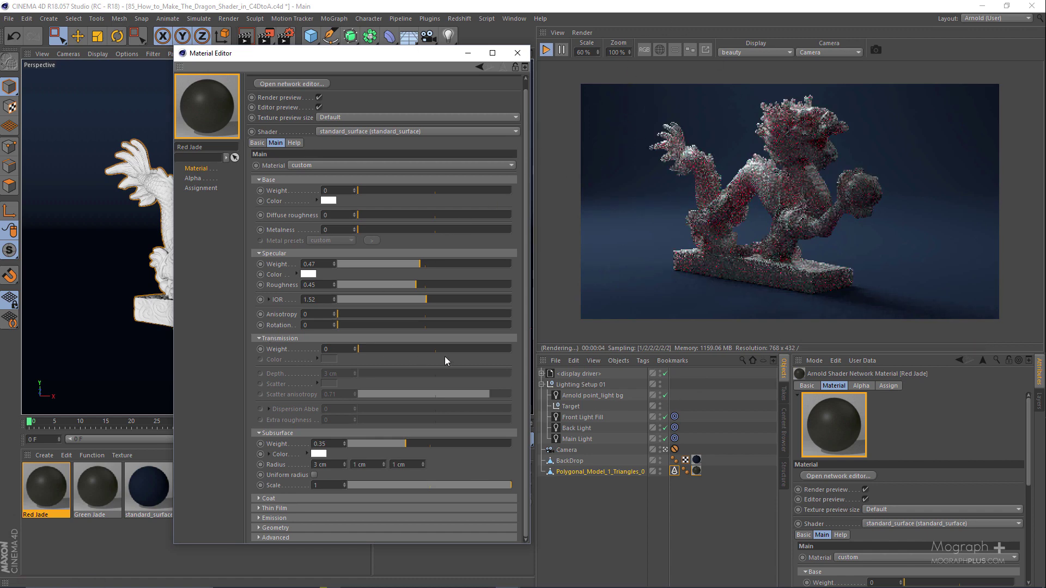
- Raise Red Jade's transmission weight again, try a full weight of 1, and settle on 0.93
{"action": "left_click_drag", "start_coordinate": [449, 349], "coordinate": [500, 349]}
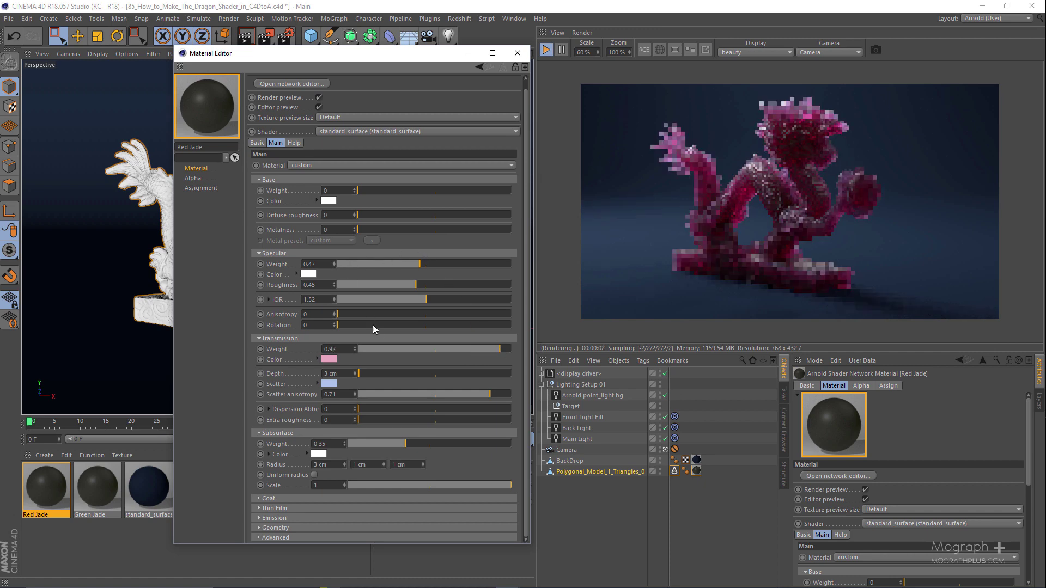
{"action": "mouse_move", "coordinate": [501, 349]}
{"action": "left_mouse_down"}
{"action": "mouse_move", "coordinate": [523, 350]}
{"action": "mouse_move", "coordinate": [501, 350]}
{"action": "left_mouse_up"}
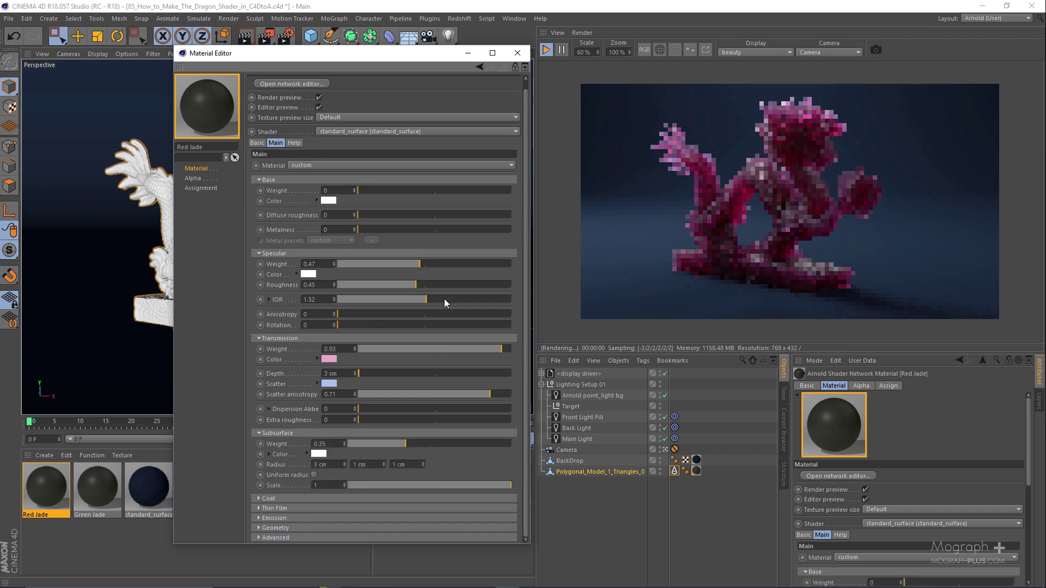
{"action": "left_click_drag", "start_coordinate": [498, 350], "coordinate": [525, 349]}
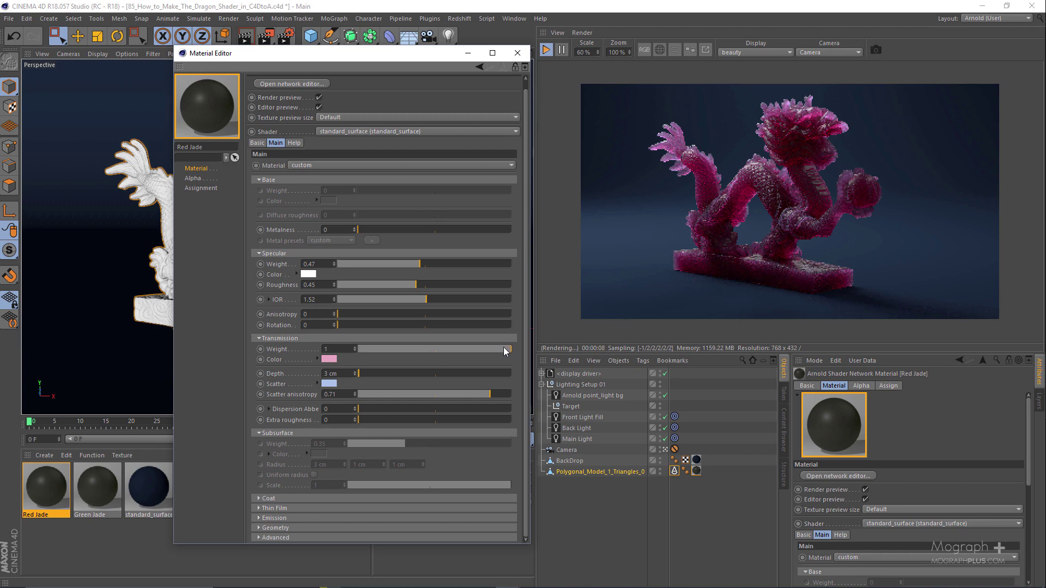
{"action": "left_click_drag", "start_coordinate": [499, 350], "coordinate": [501, 350]}
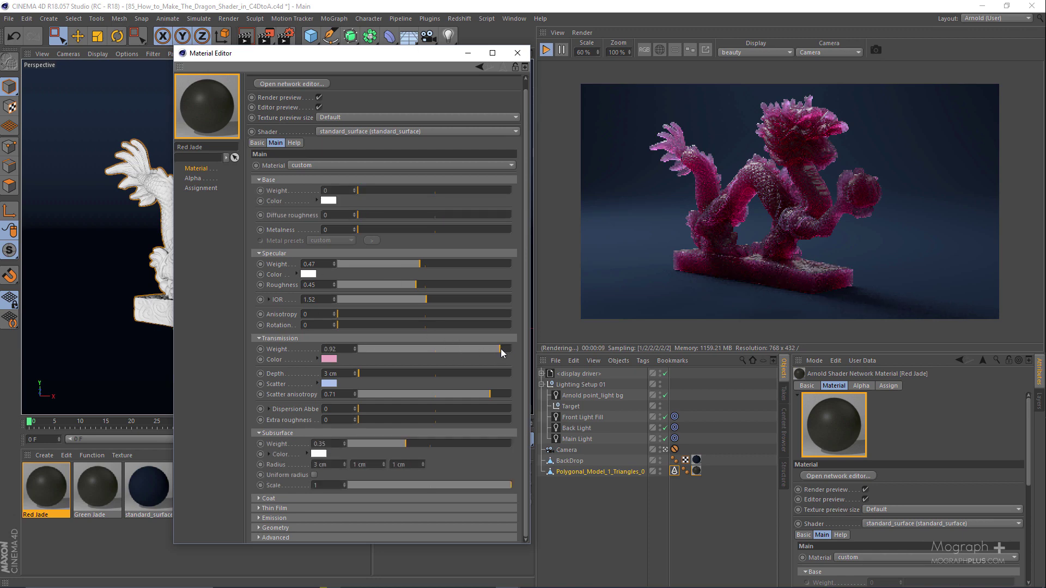
{"action": "left_click", "coordinate": [501, 349]}
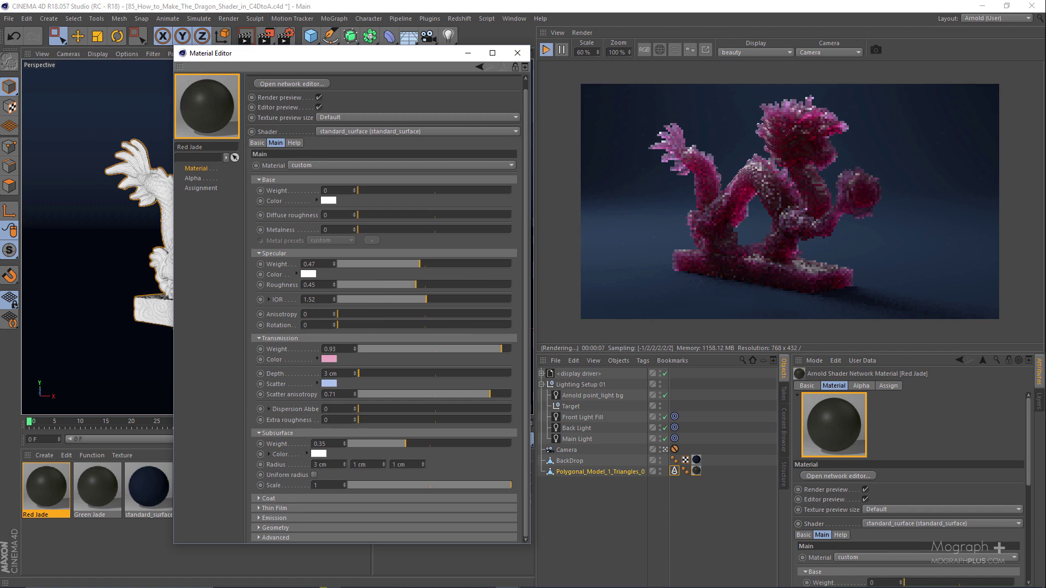
- Inspect the Red Jade dragon's translucency up close in the render preview and close the material editor
{"action": "left_click", "coordinate": [614, 155]}
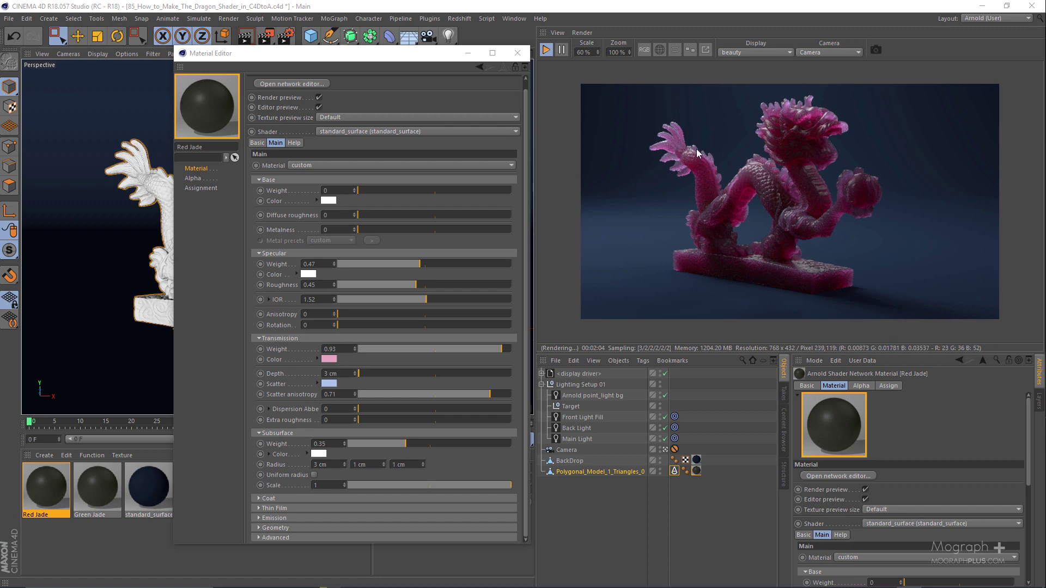
{"action": "scroll", "coordinate": [708, 156], "scroll_direction": "up", "scroll_amount": 2}
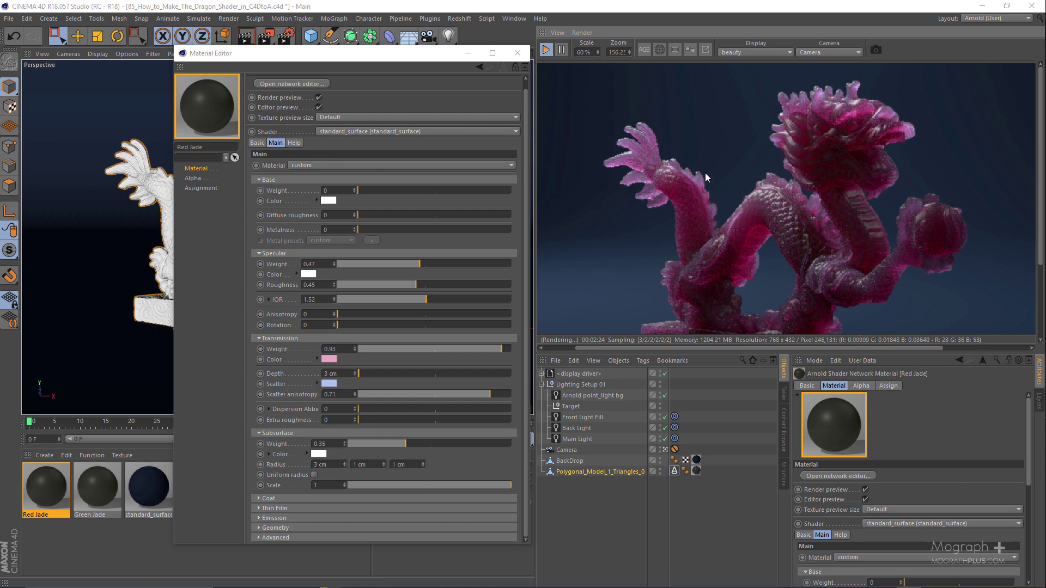
{"action": "scroll", "coordinate": [725, 168], "scroll_direction": "down", "scroll_amount": 1}
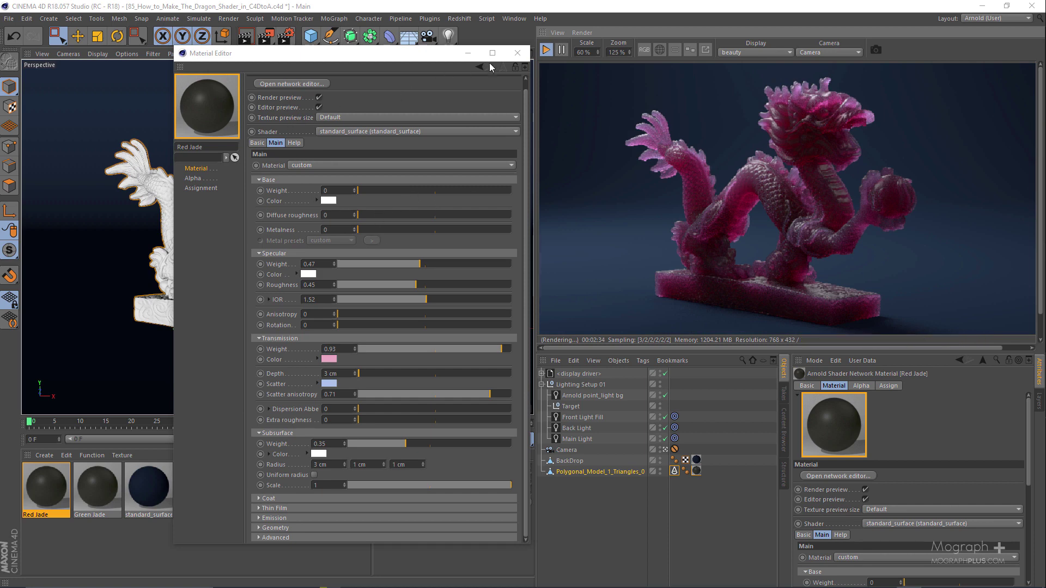
{"action": "left_click", "coordinate": [518, 53]}
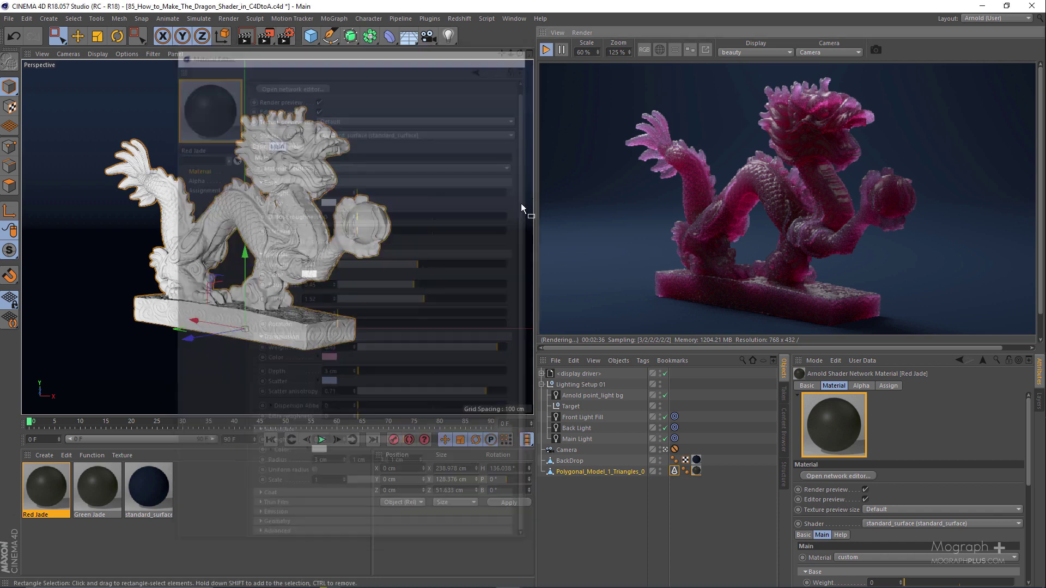
- Check the sample settings of the Front Light Fill, Main Light and Arnold point_light bg
{"action": "left_click", "coordinate": [580, 417]}
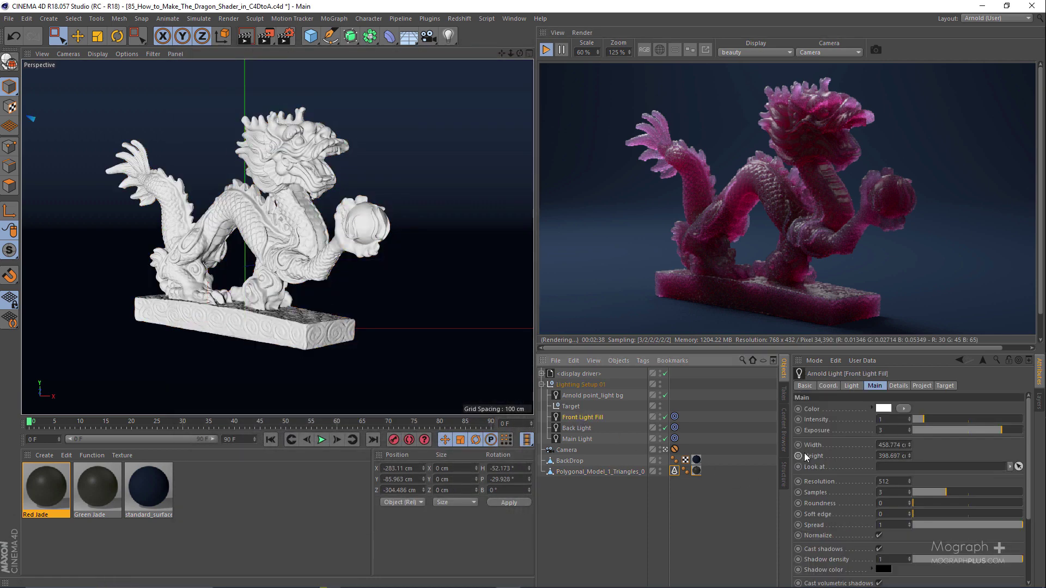
{"action": "left_click", "coordinate": [577, 438]}
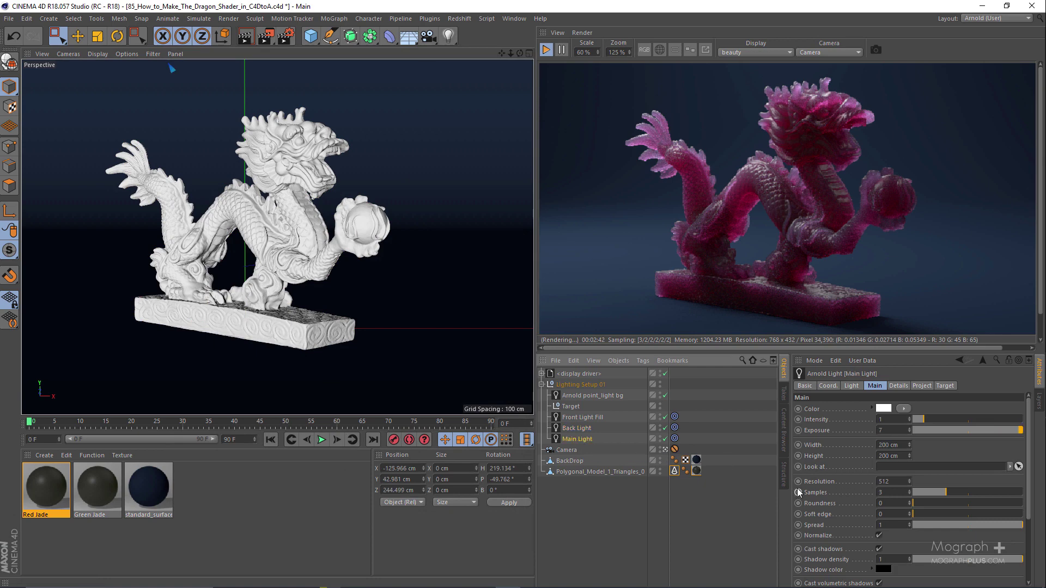
{"action": "left_click", "coordinate": [599, 395]}
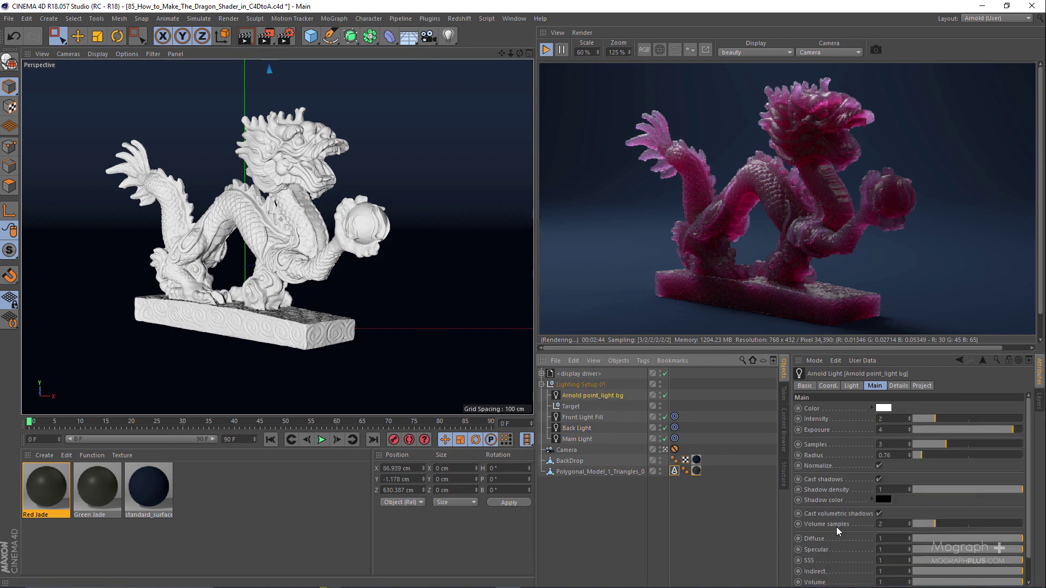
{"action": "left_click", "coordinate": [817, 446]}
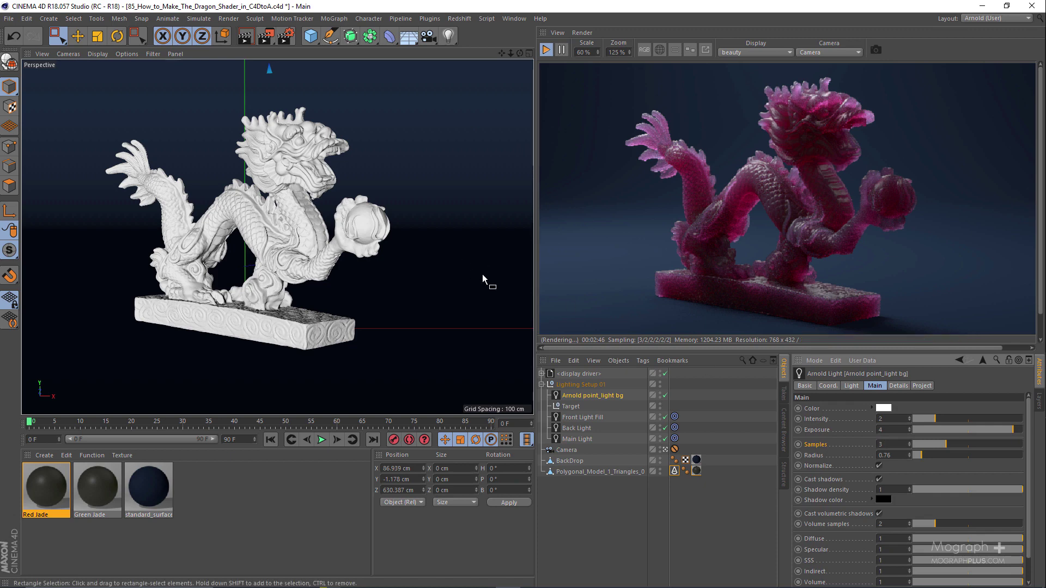
- Set the Arnold render sampling to Camera (AA) 5 and Diffuse, Specular, Transmission and SSS 3
{"action": "left_click", "coordinate": [282, 36]}
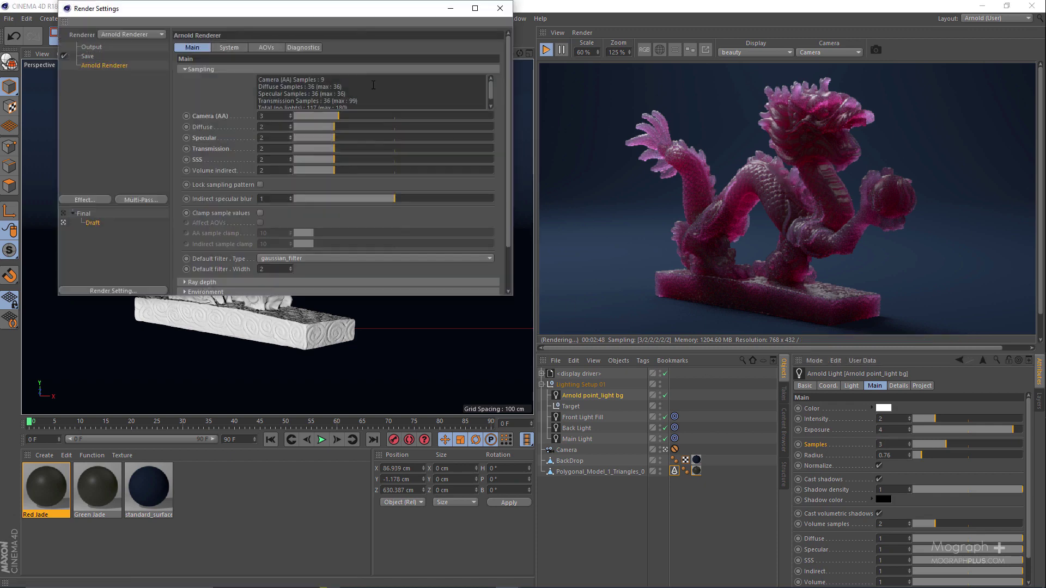
{"action": "left_click_drag", "start_coordinate": [349, 14], "coordinate": [461, 68]}
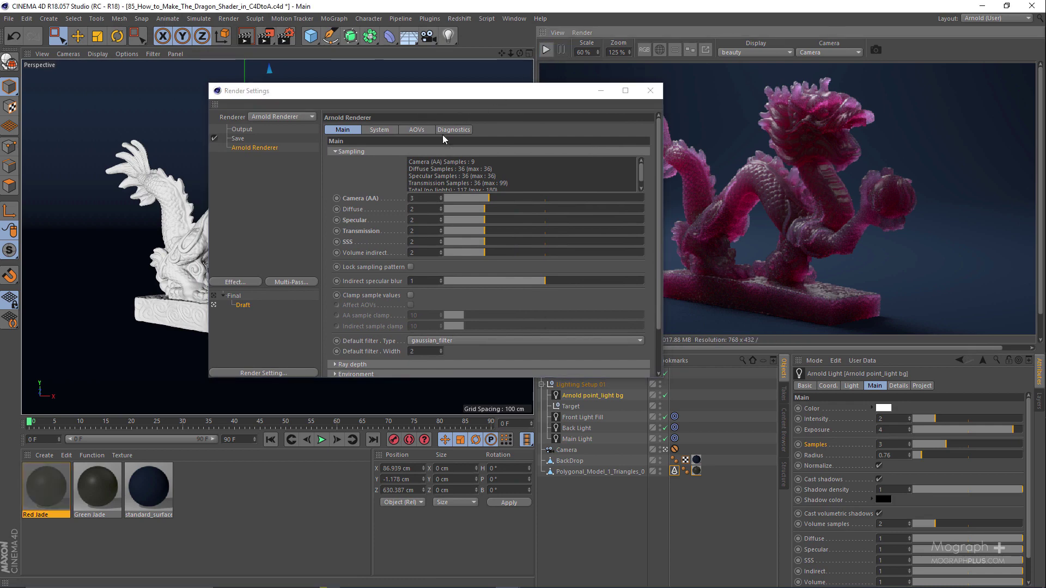
{"action": "left_click", "coordinate": [418, 199]}
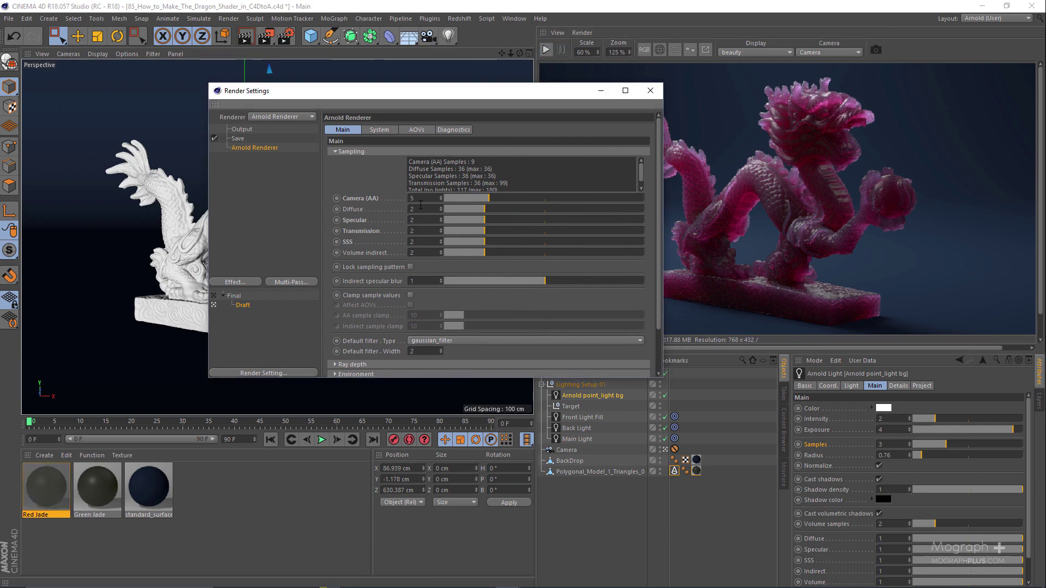
{"action": "left_click", "coordinate": [425, 208]}
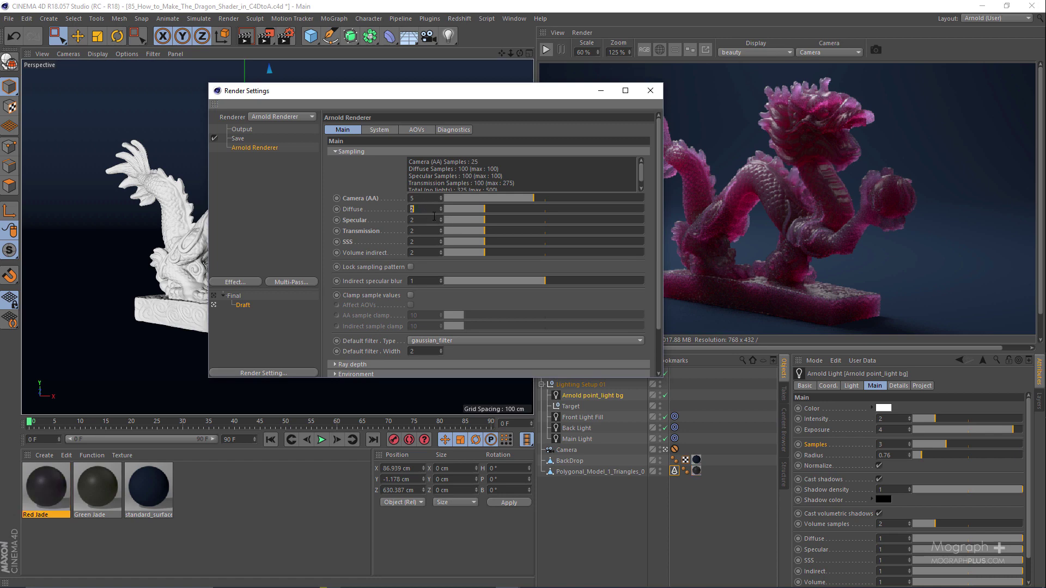
{"action": "type", "text": "3"}
{"action": "key", "text": "Tab"}
{"action": "key", "text": "Tab"}
{"action": "key", "text": "Tab"}
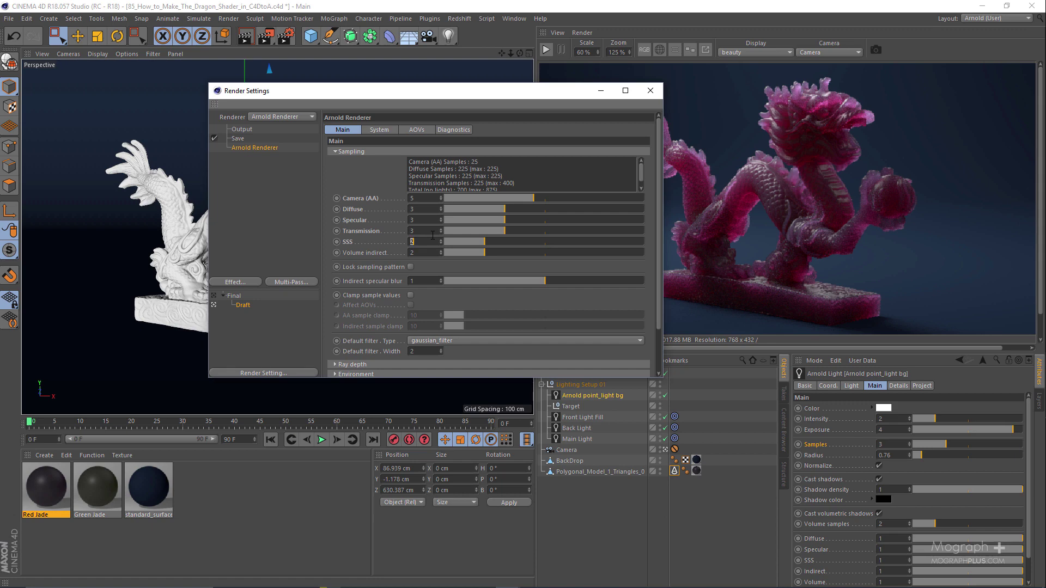
{"action": "type", "text": "3"}
- Review the Arnold renderer's ray depth settings
{"action": "left_click", "coordinate": [363, 153]}
{"action": "left_click", "coordinate": [377, 162]}
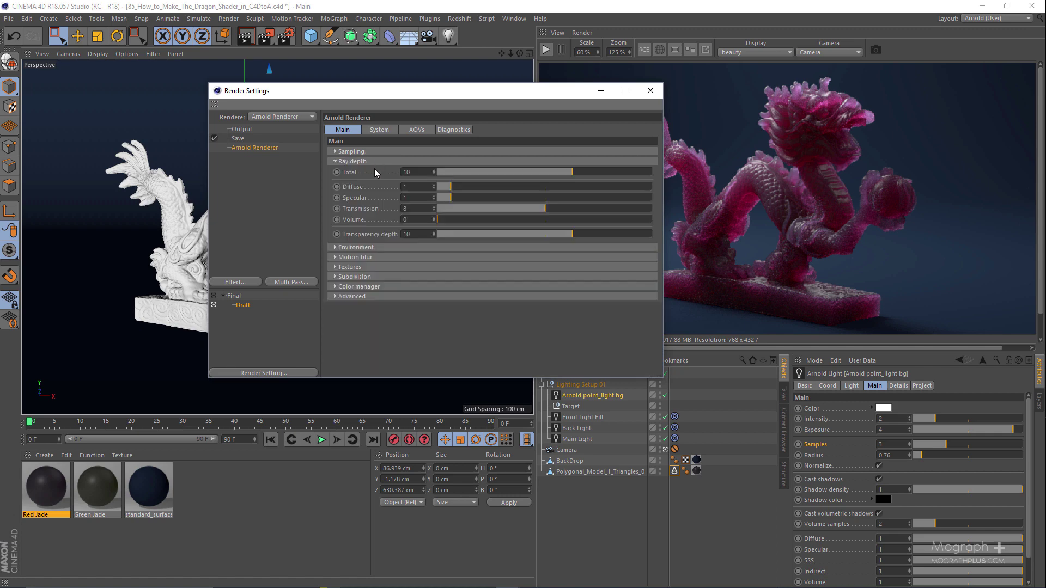
- Set the render output to 1920 x 1080 pixels with the aspect ratio locked
{"action": "left_click", "coordinate": [242, 130]}
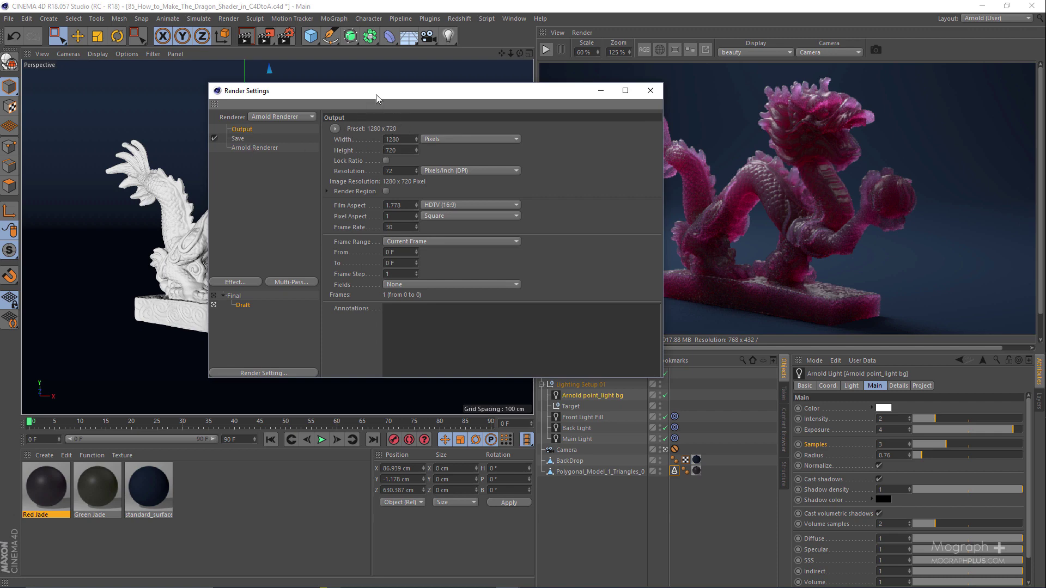
{"action": "left_click_drag", "start_coordinate": [382, 92], "coordinate": [413, 112]}
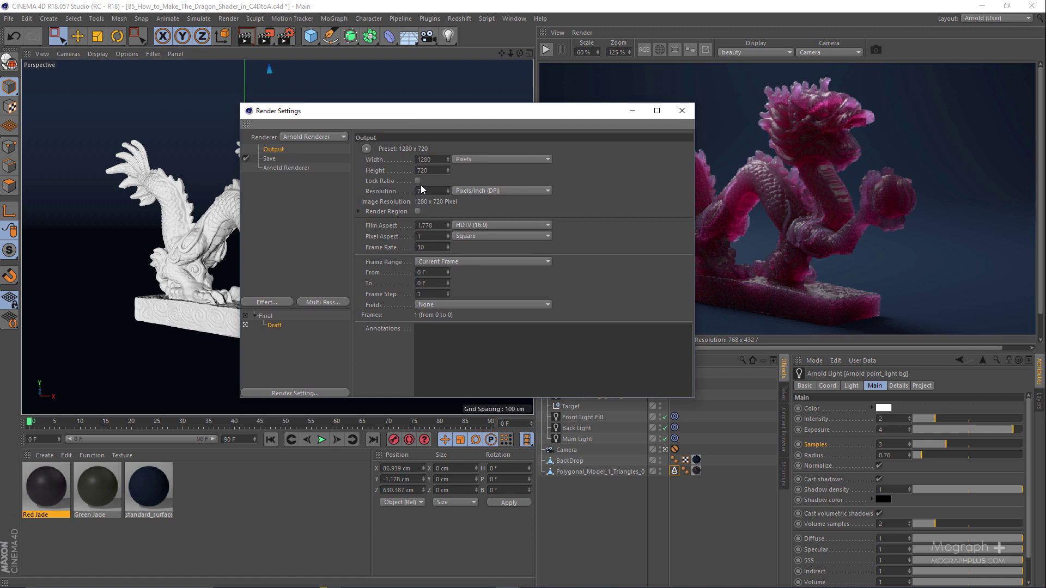
{"action": "left_click", "coordinate": [418, 181]}
{"action": "double_click", "coordinate": [428, 160]}
{"action": "type", "text": "1920"}
{"action": "key", "text": "Return"}
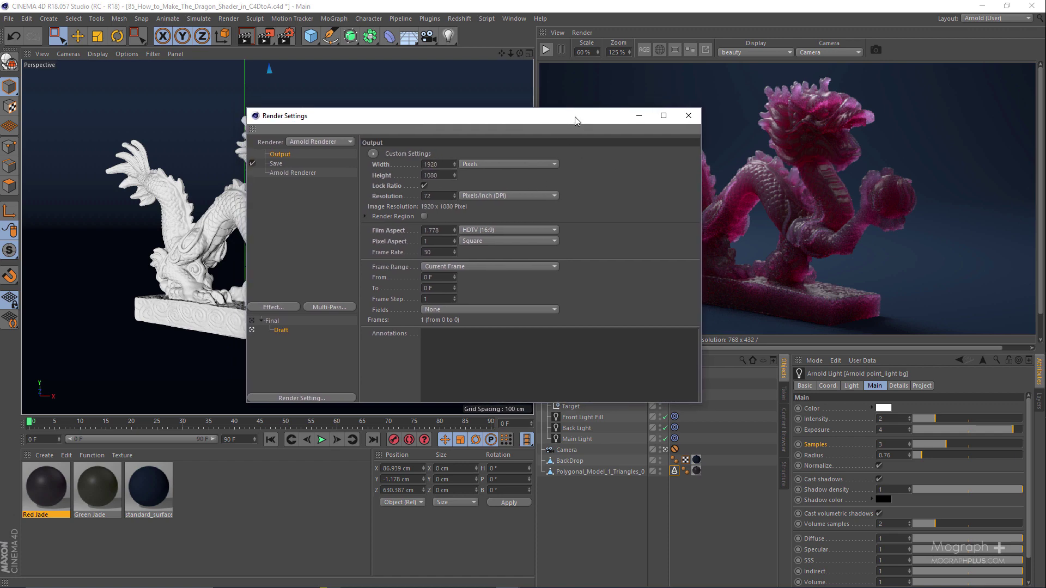
{"action": "left_click_drag", "start_coordinate": [574, 117], "coordinate": [499, 133]}
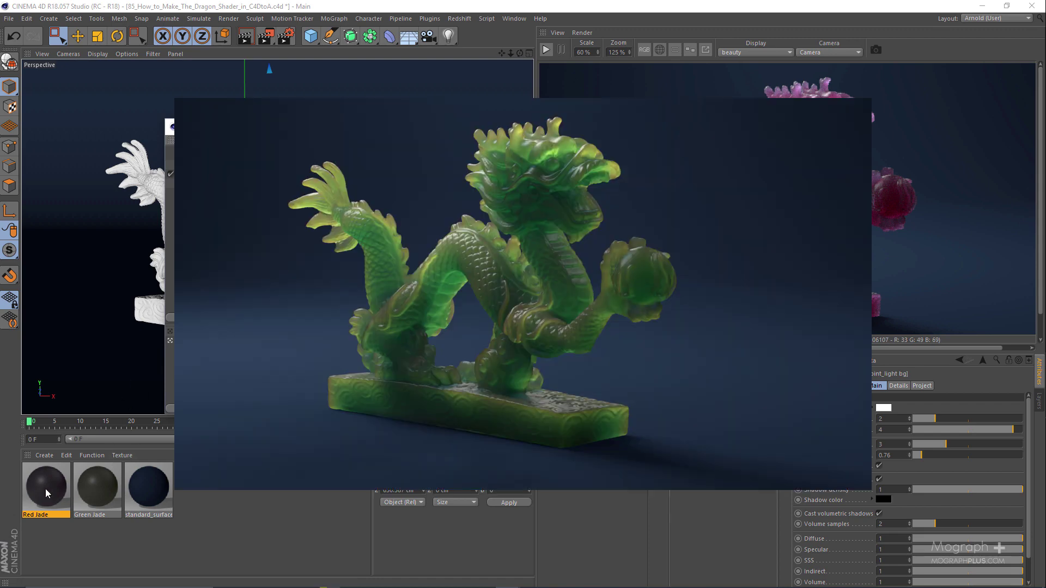
- Select the Green Jade material
{"action": "left_click", "coordinate": [54, 491]}
{"action": "left_click", "coordinate": [103, 492]}
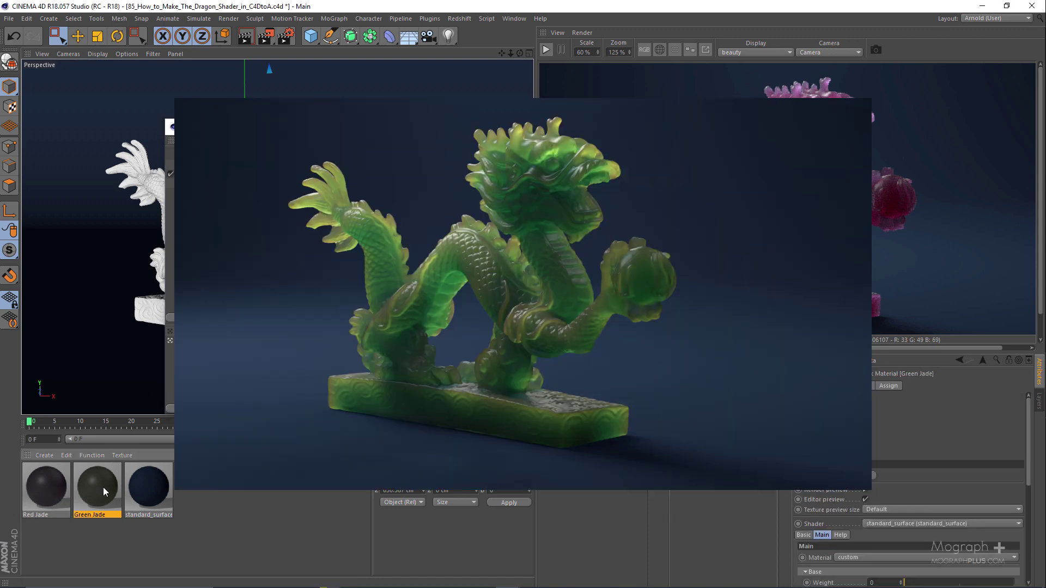